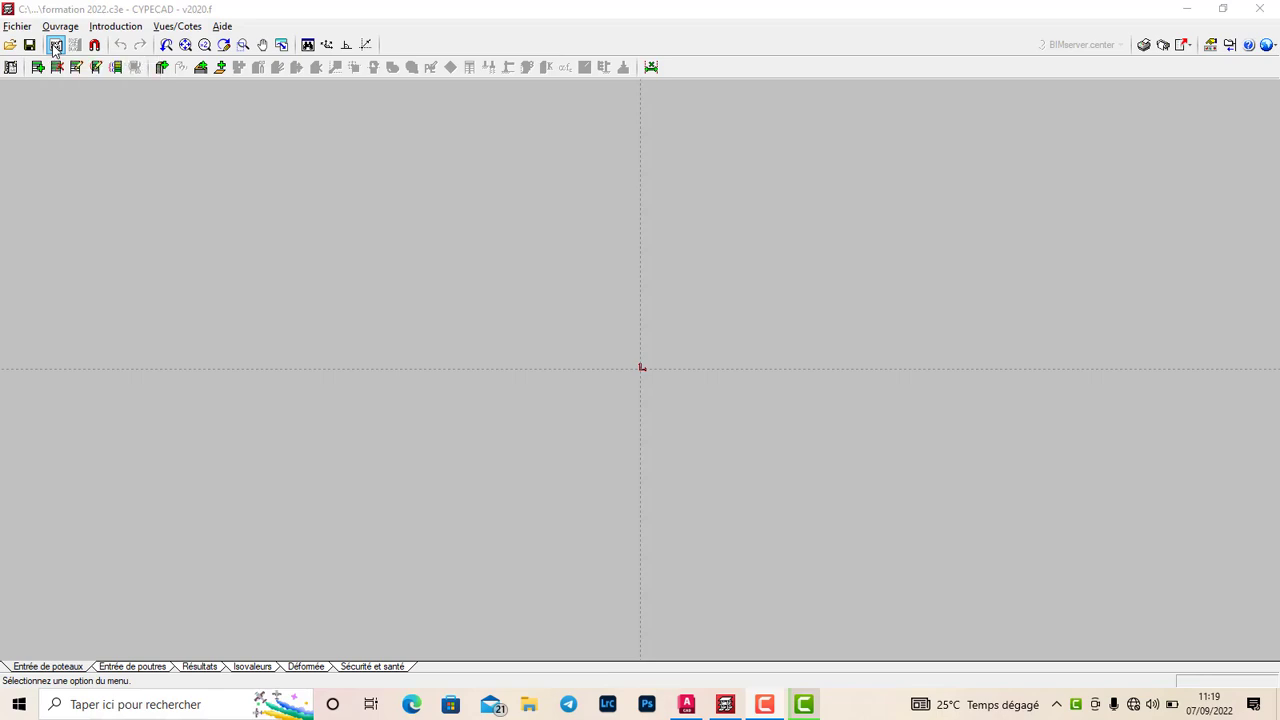
Add the FORMATION CYPE DXF file from the Desktop as a background plan view.
click(56, 46)
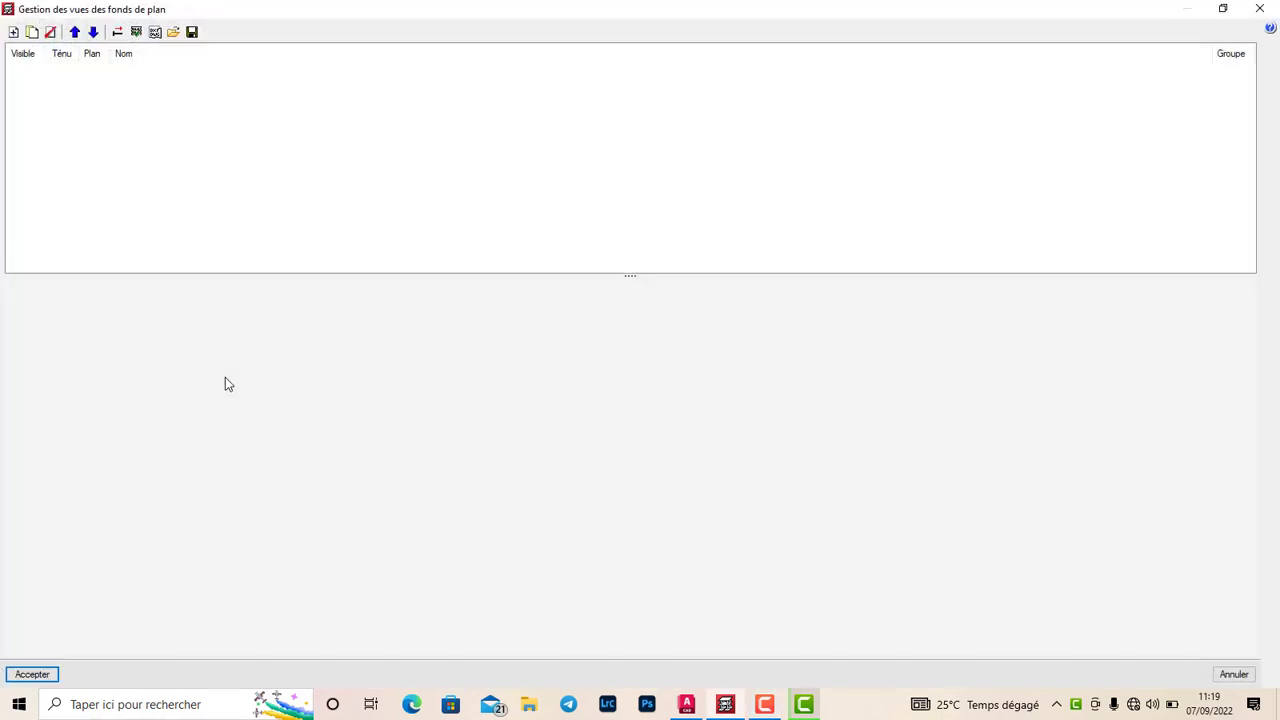
click(13, 32)
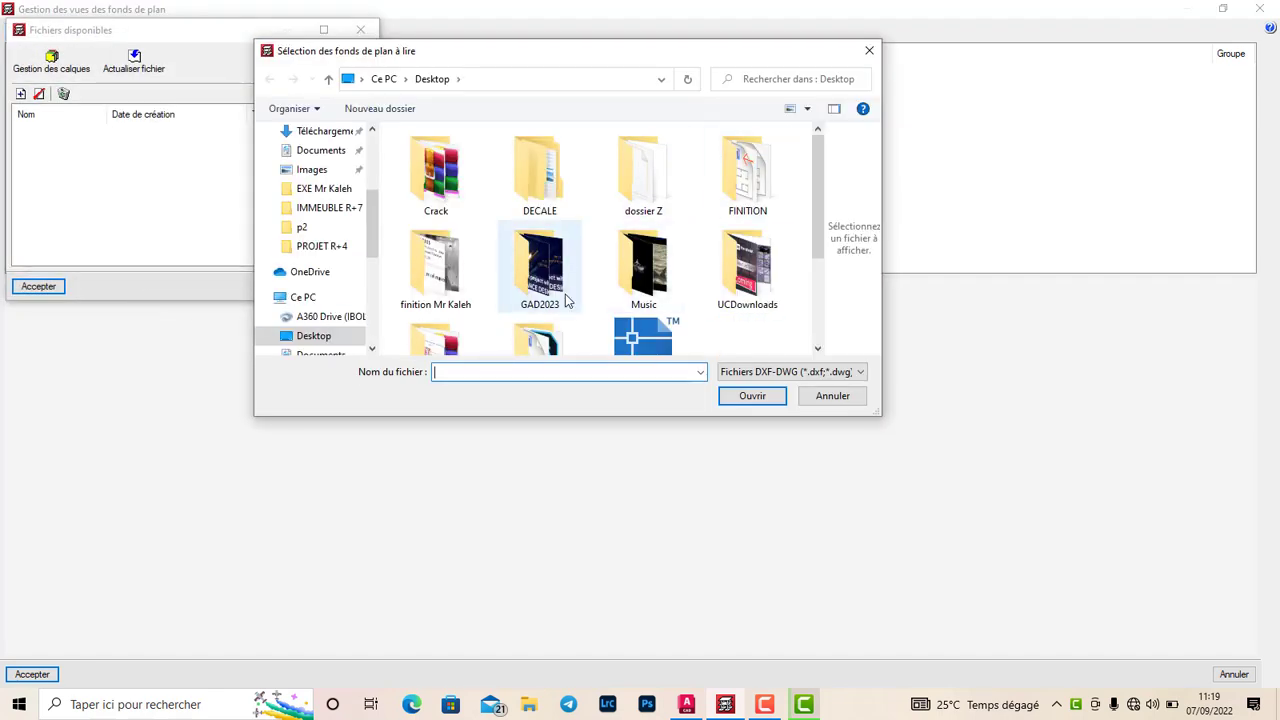
scroll(648, 302, down, 1)
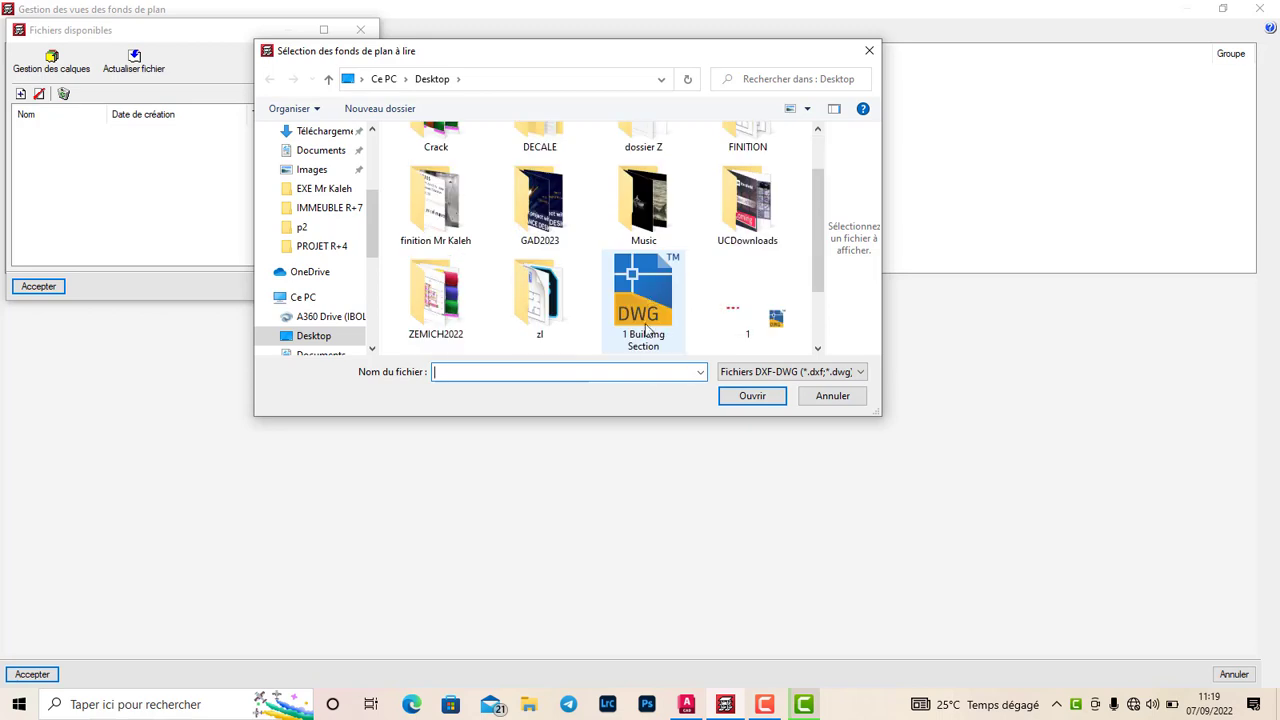
scroll(652, 312, down, 2)
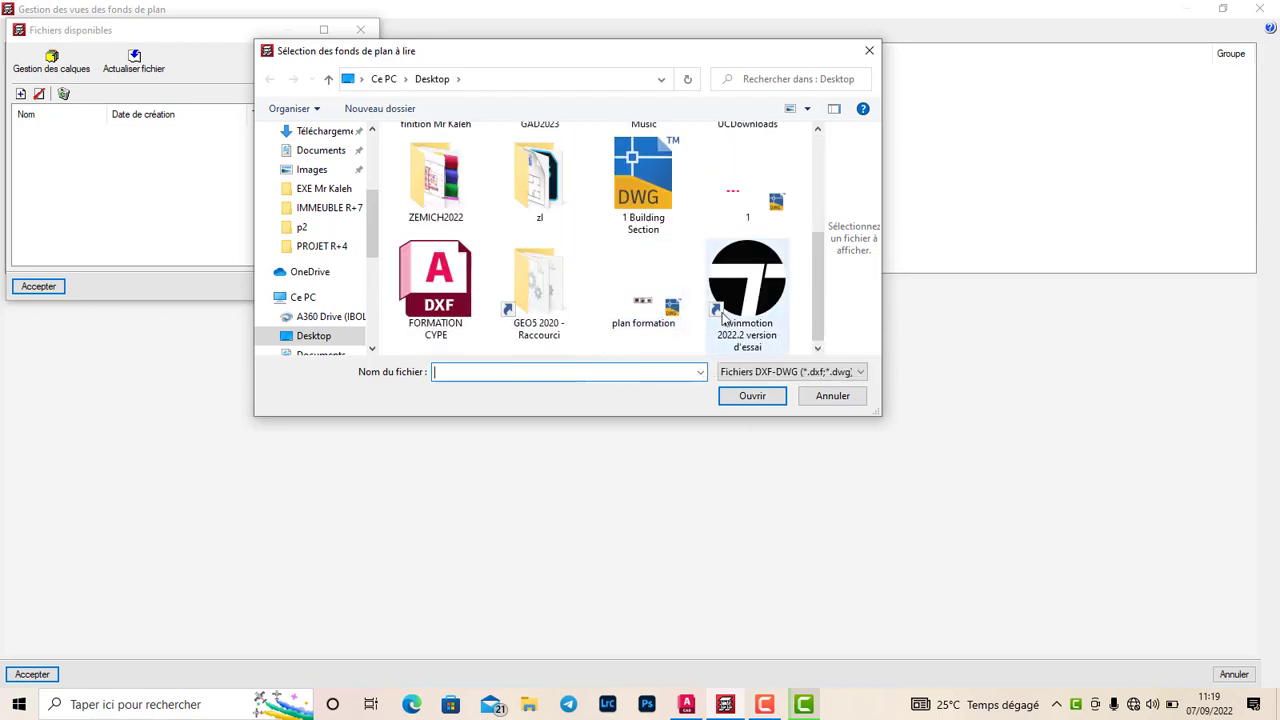
scroll(726, 280, up, 2)
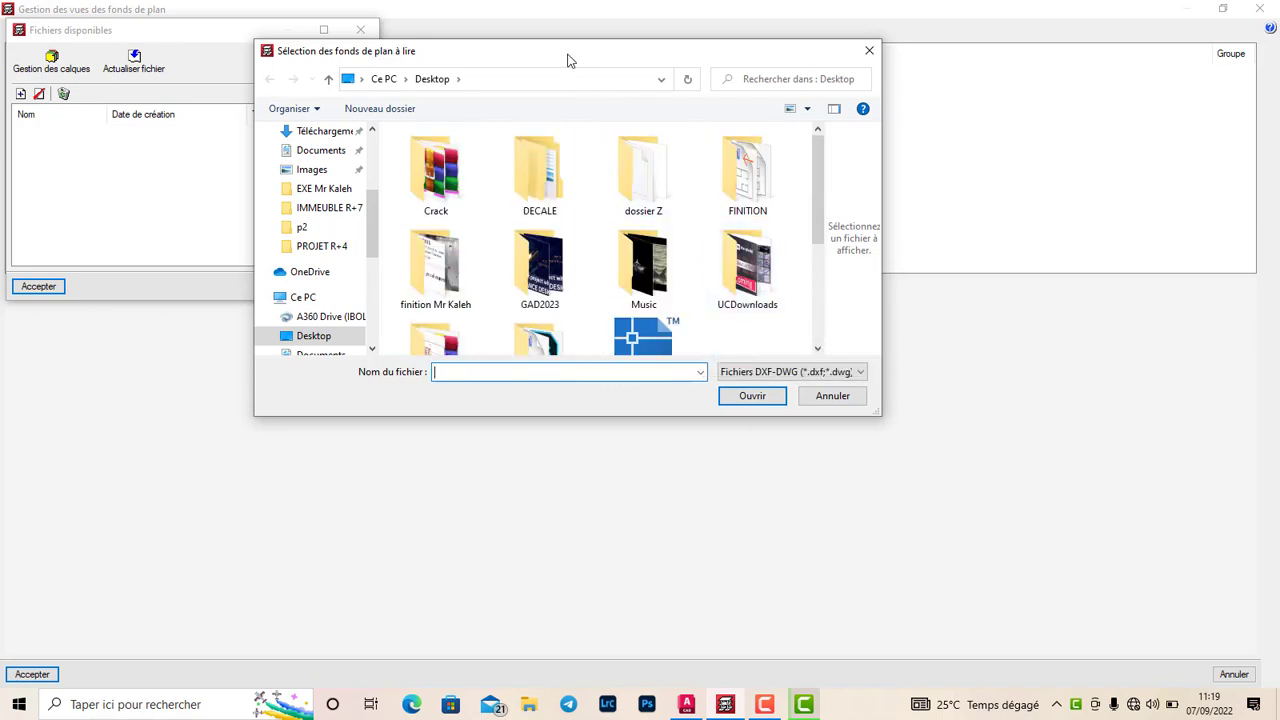
drag(564, 58, 818, 82)
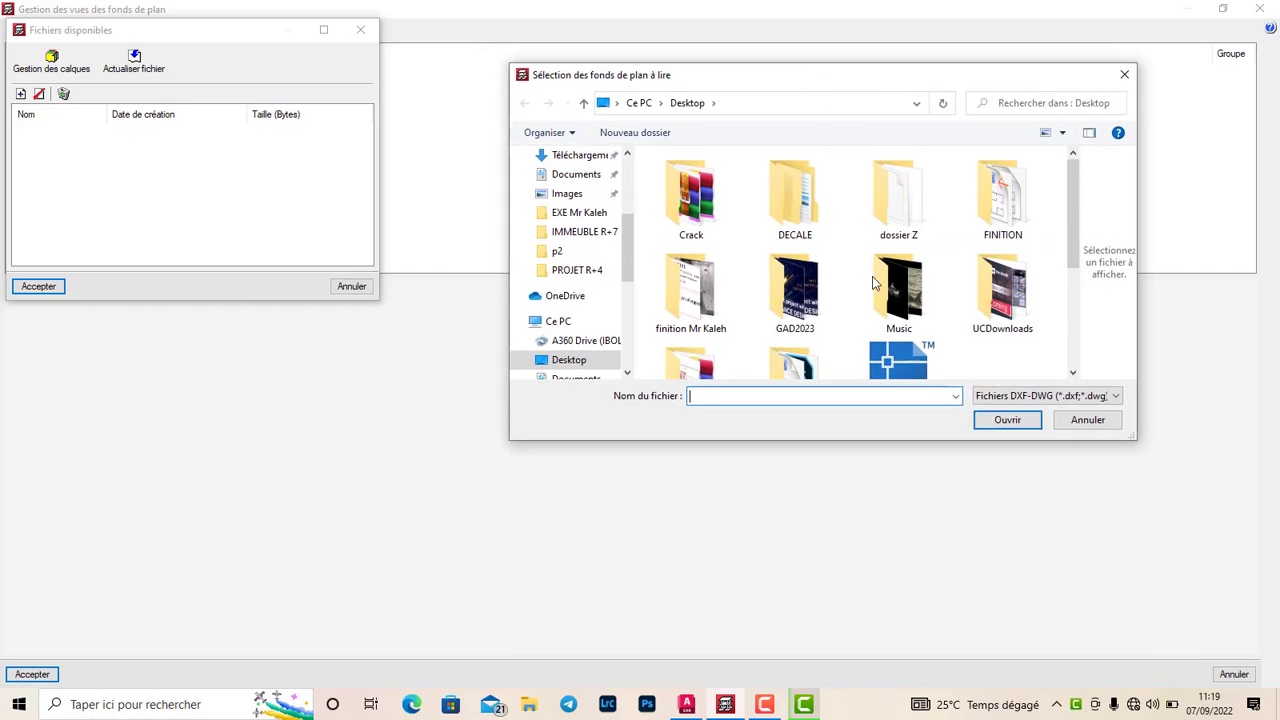
scroll(873, 279, down, 3)
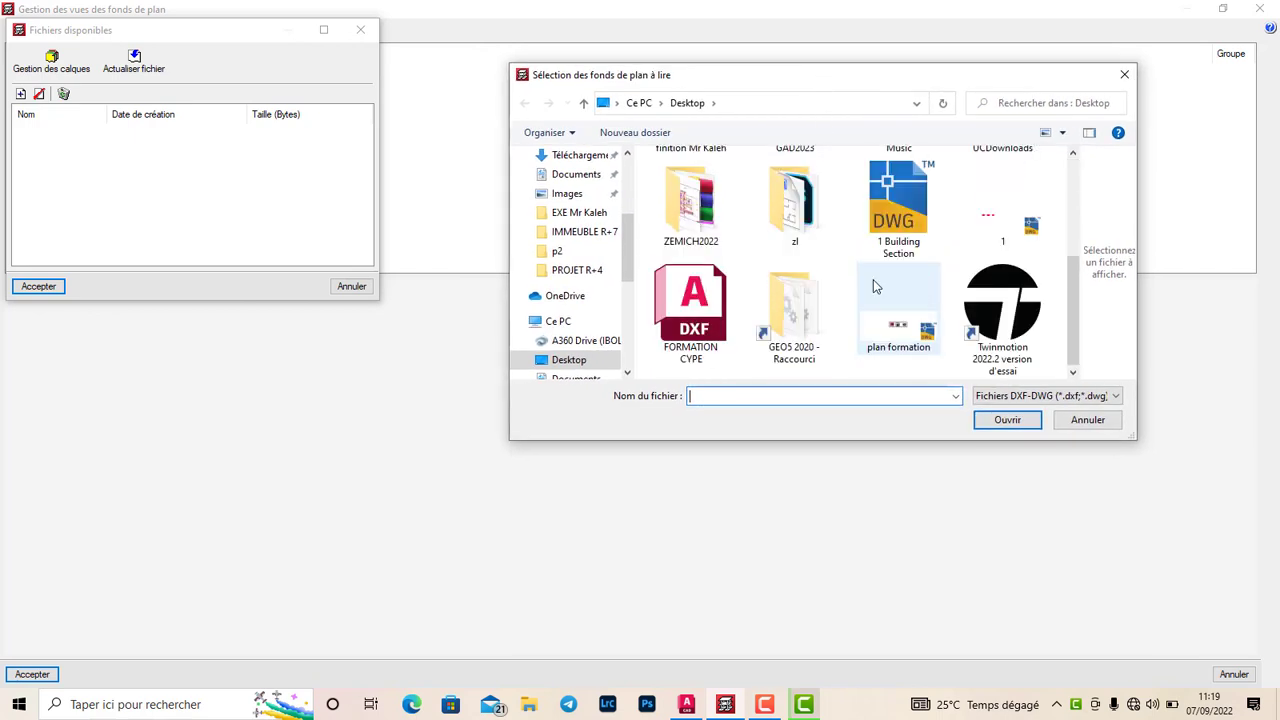
click(703, 335)
click(1006, 420)
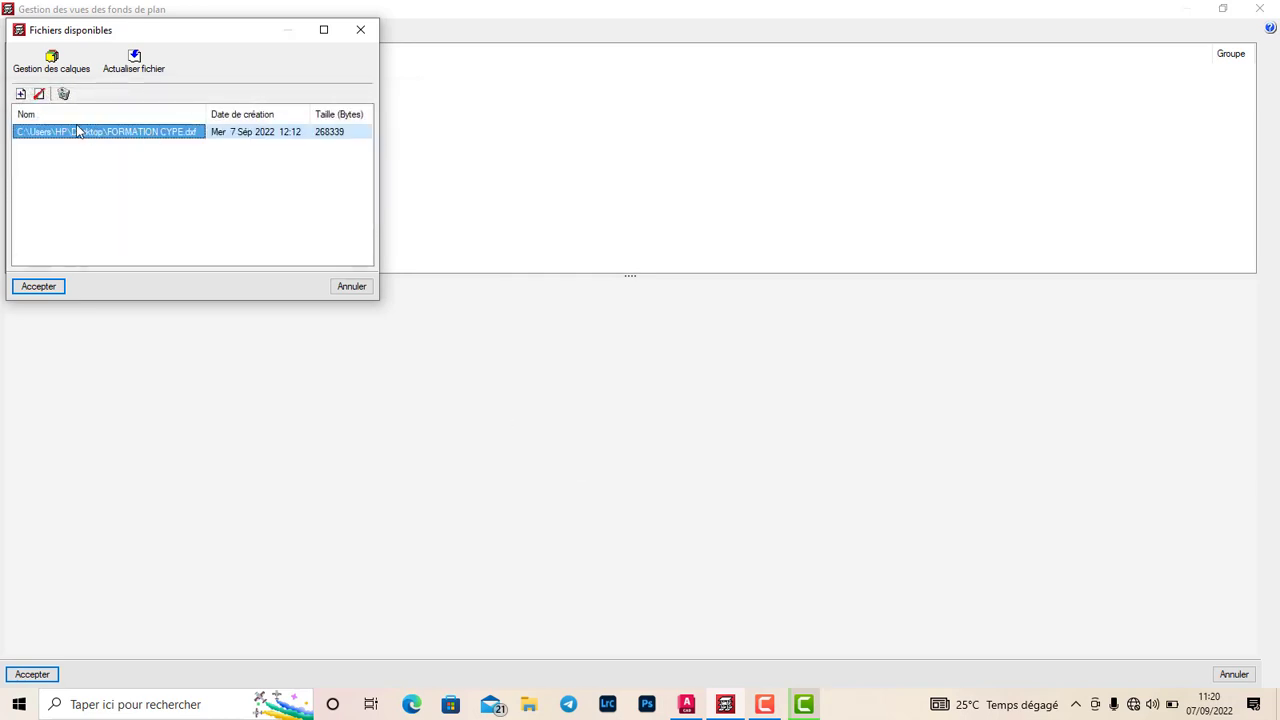
click(38, 286)
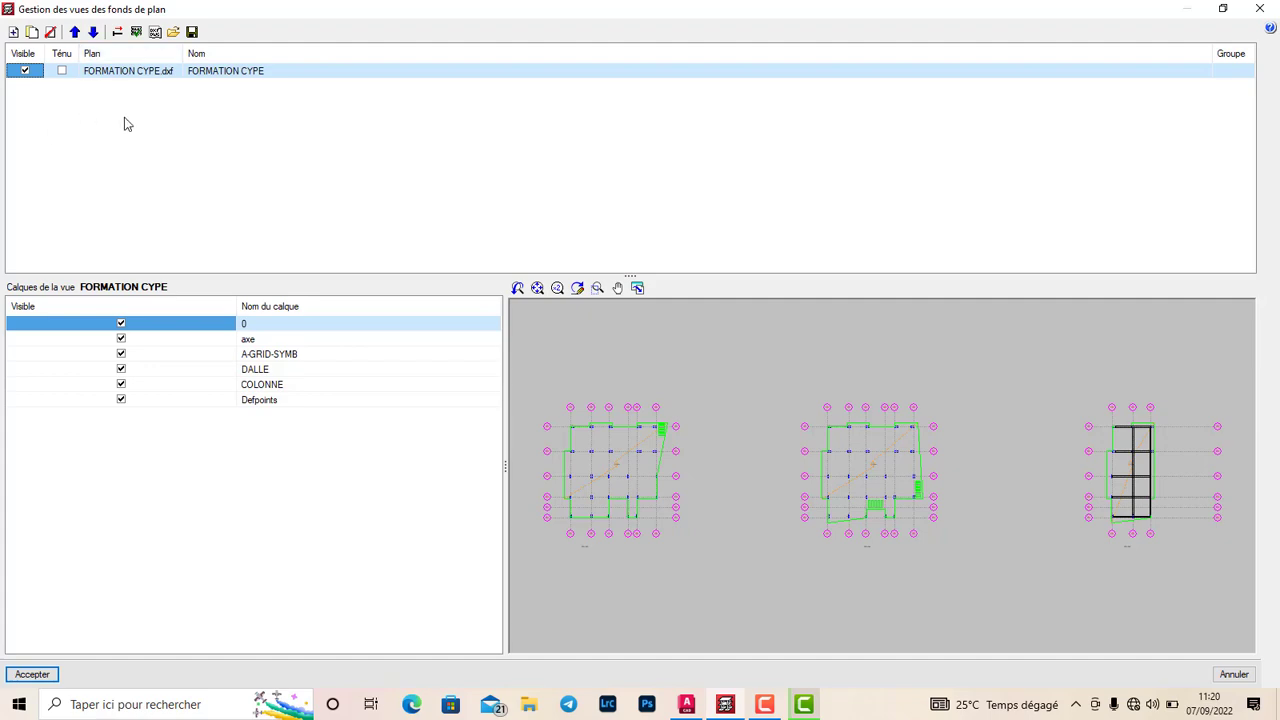
Switch to AutoCAD, examine the size of the dimensioned column in the source drawing, and return to CYPECAD.
click(688, 705)
scroll(558, 340, up, 8)
scroll(558, 340, up, 10)
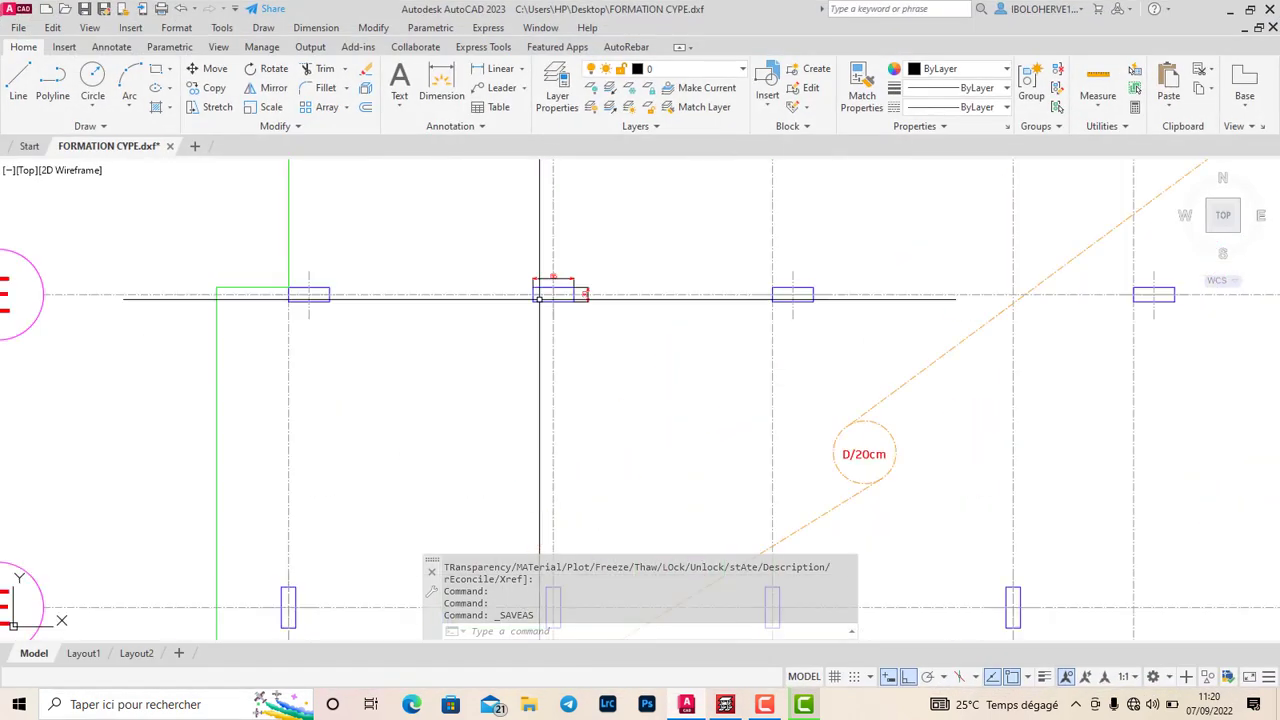
scroll(494, 278, down, 5)
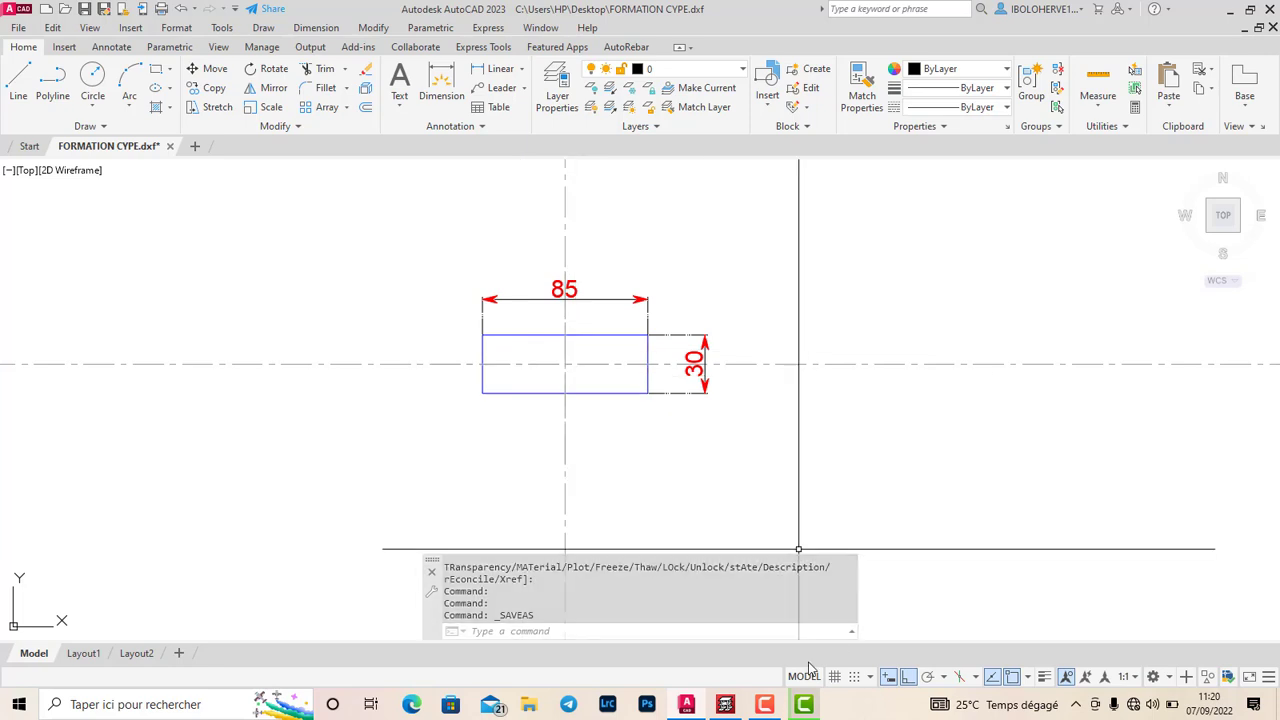
click(725, 704)
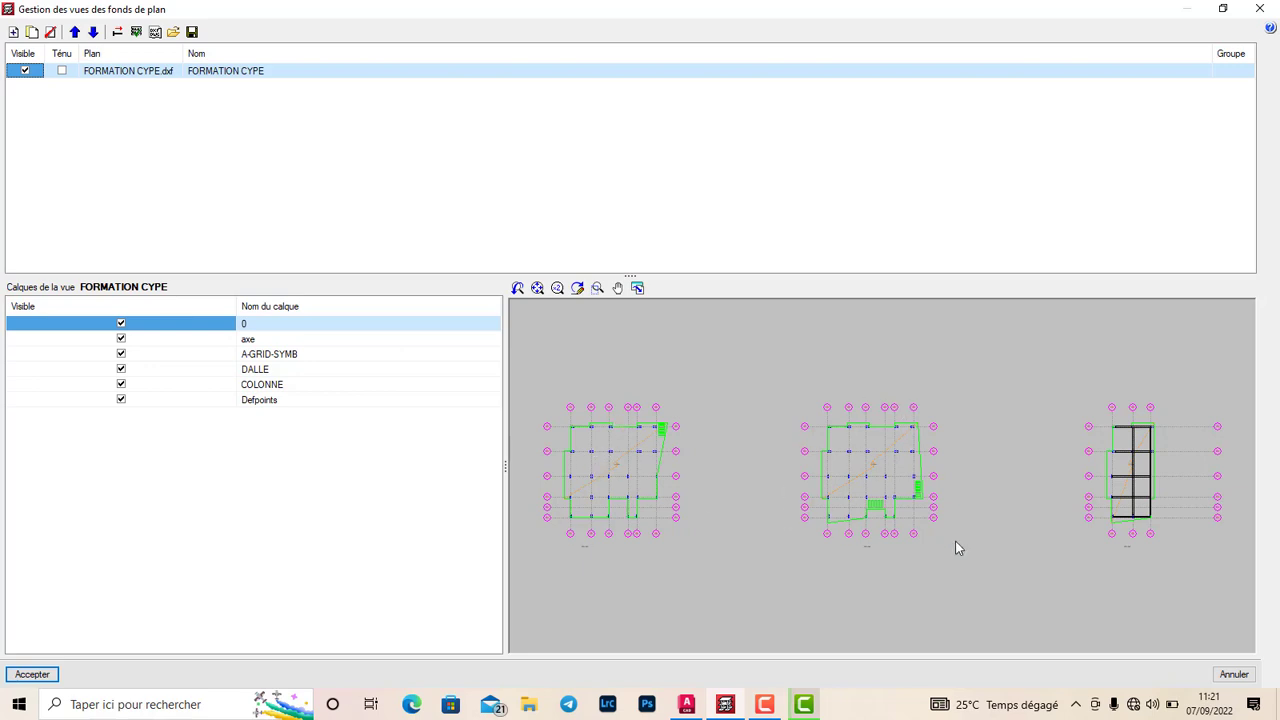
Check the imported plans' position relative to the origin in the Transformation window and close it.
click(117, 33)
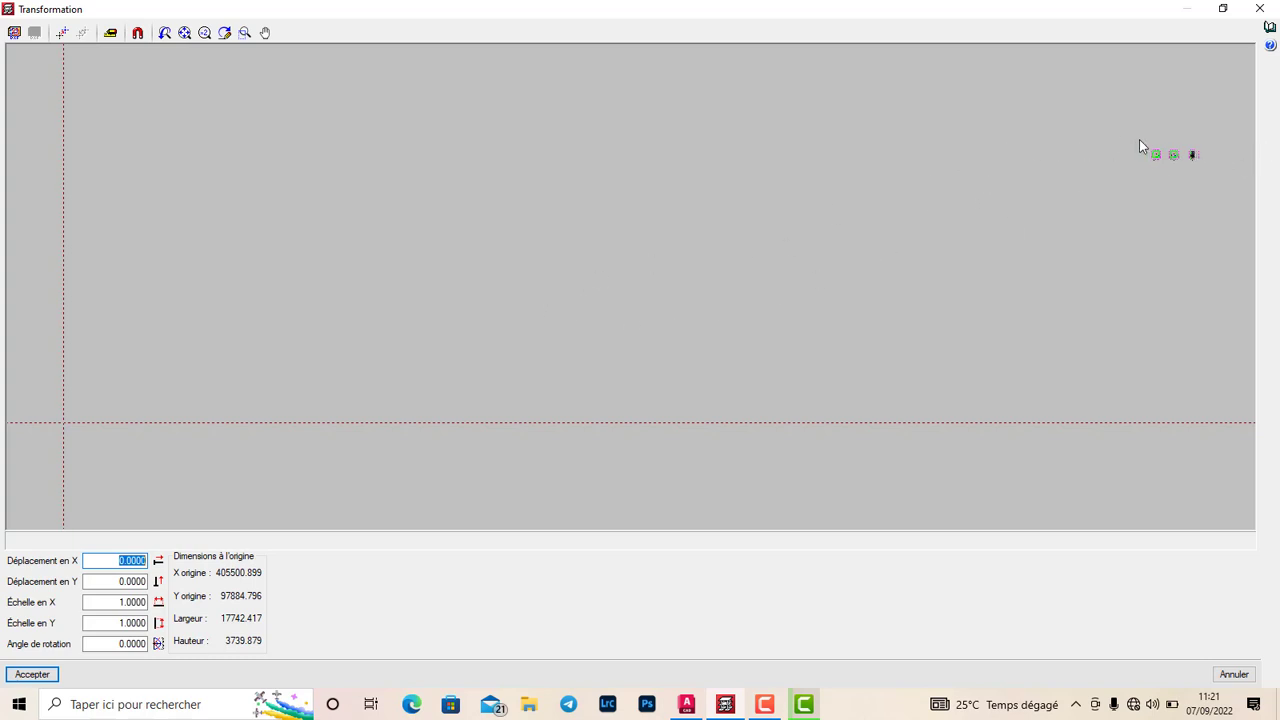
click(1252, 11)
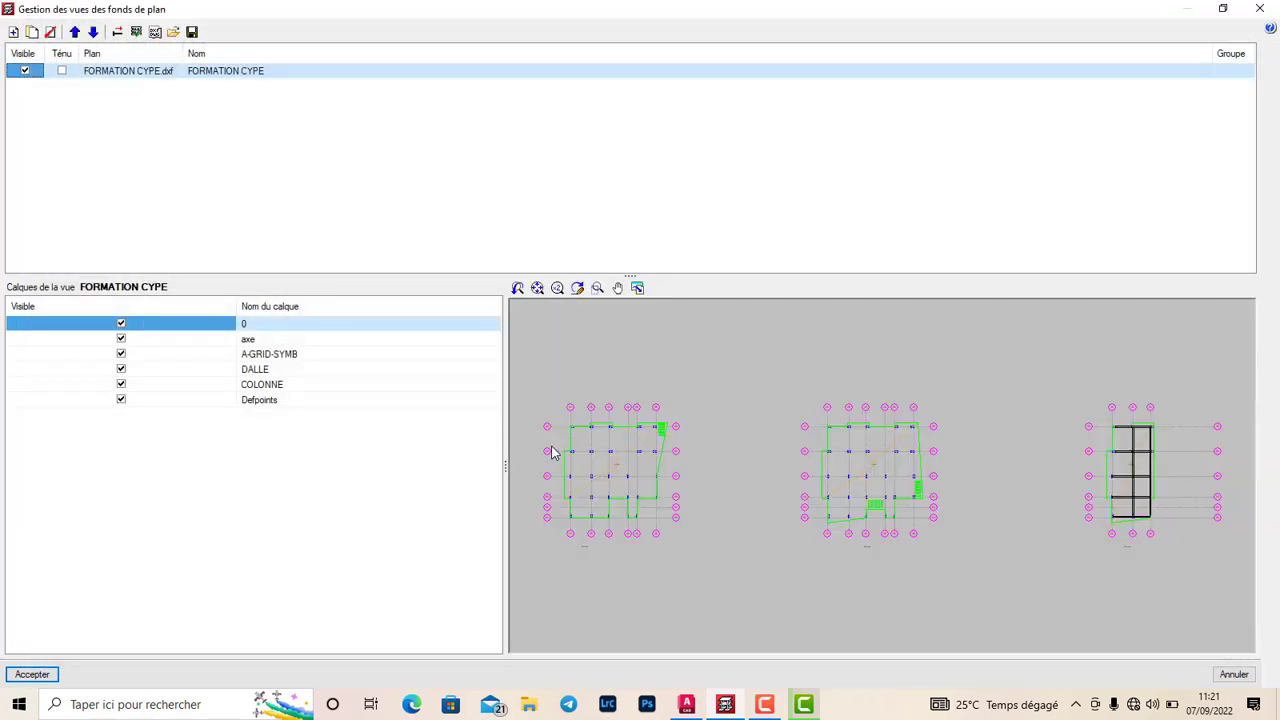
scroll(551, 451, up, 1)
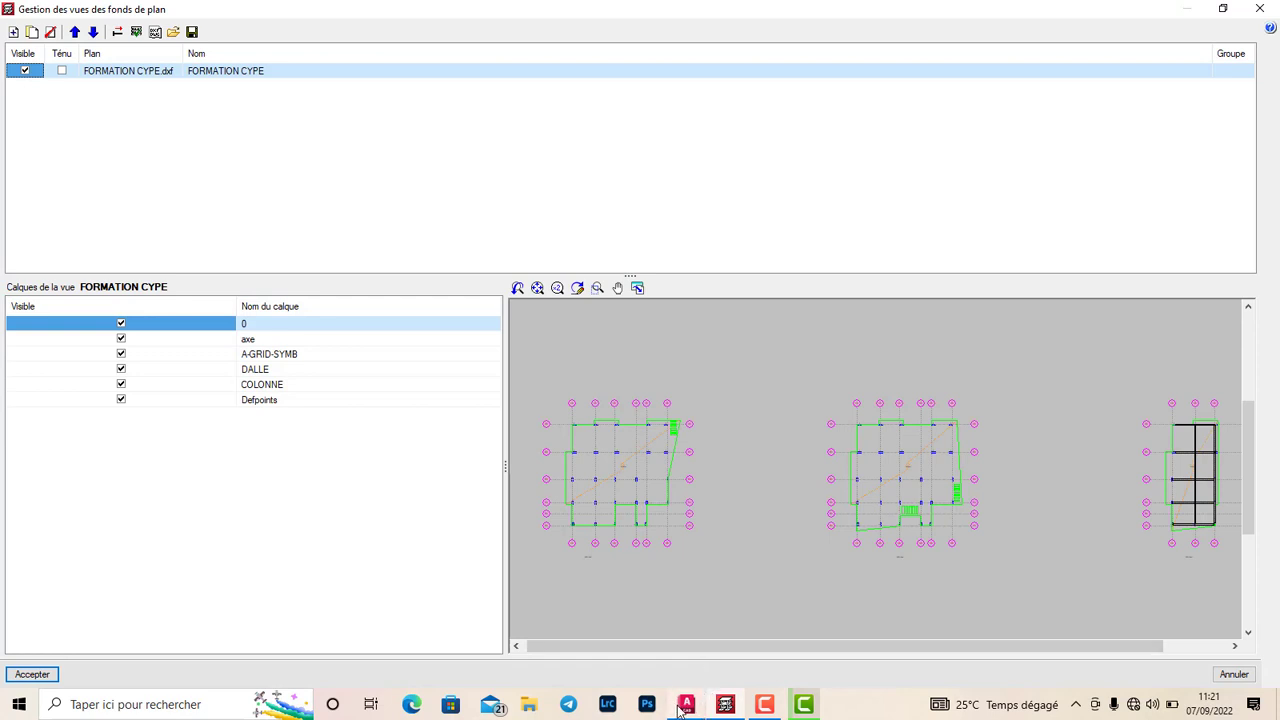
Switch to AutoCAD and move all three plans diagonally towards the origin, with Ortho turned off.
click(686, 704)
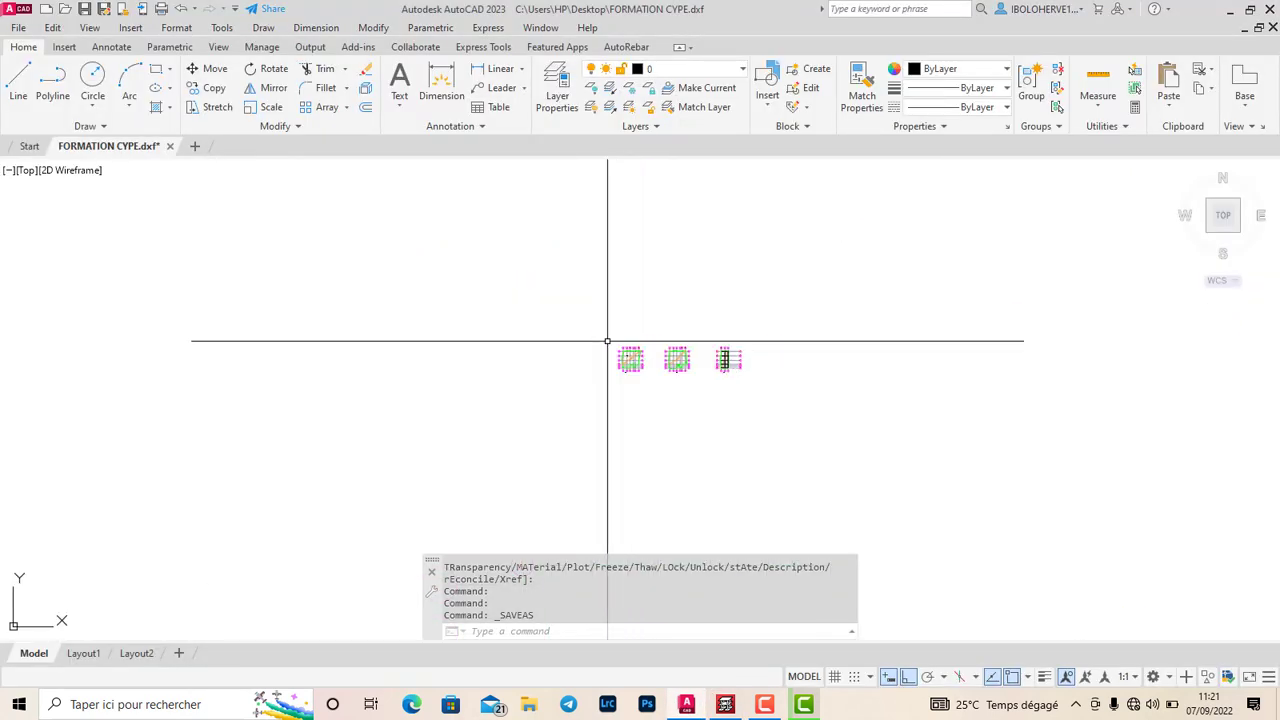
scroll(544, 336, up, 4)
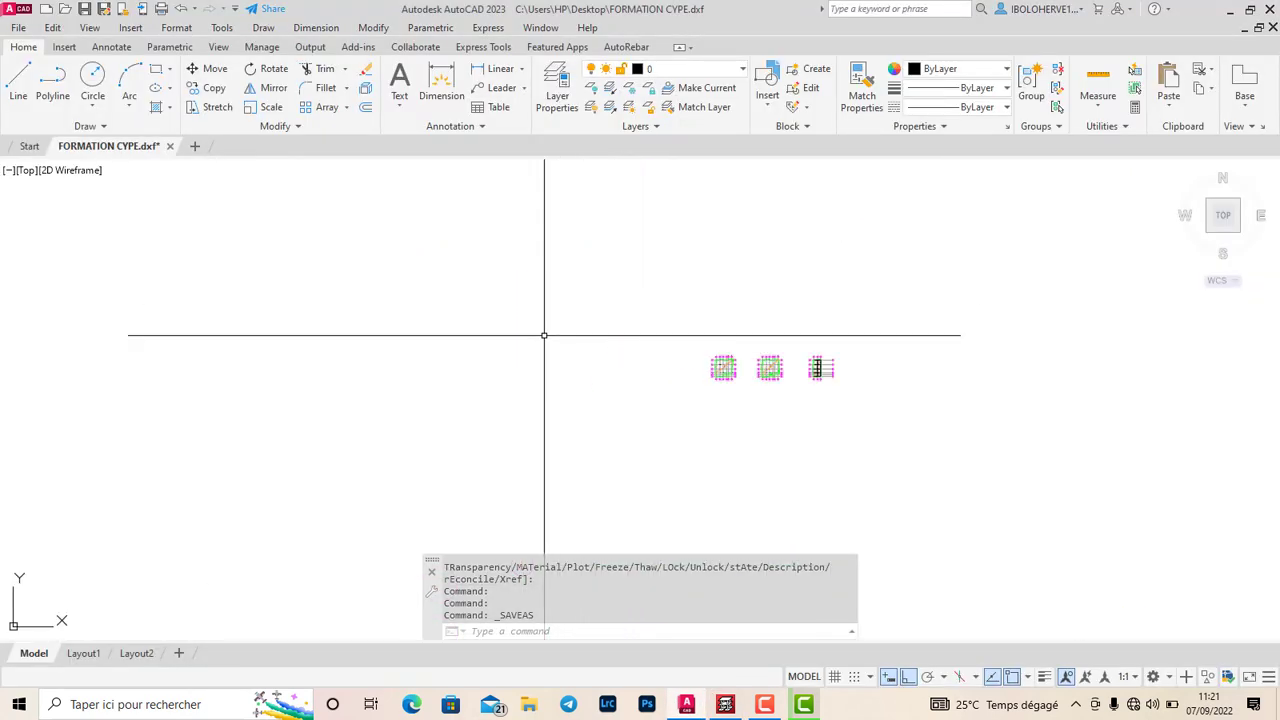
click(565, 296)
click(973, 488)
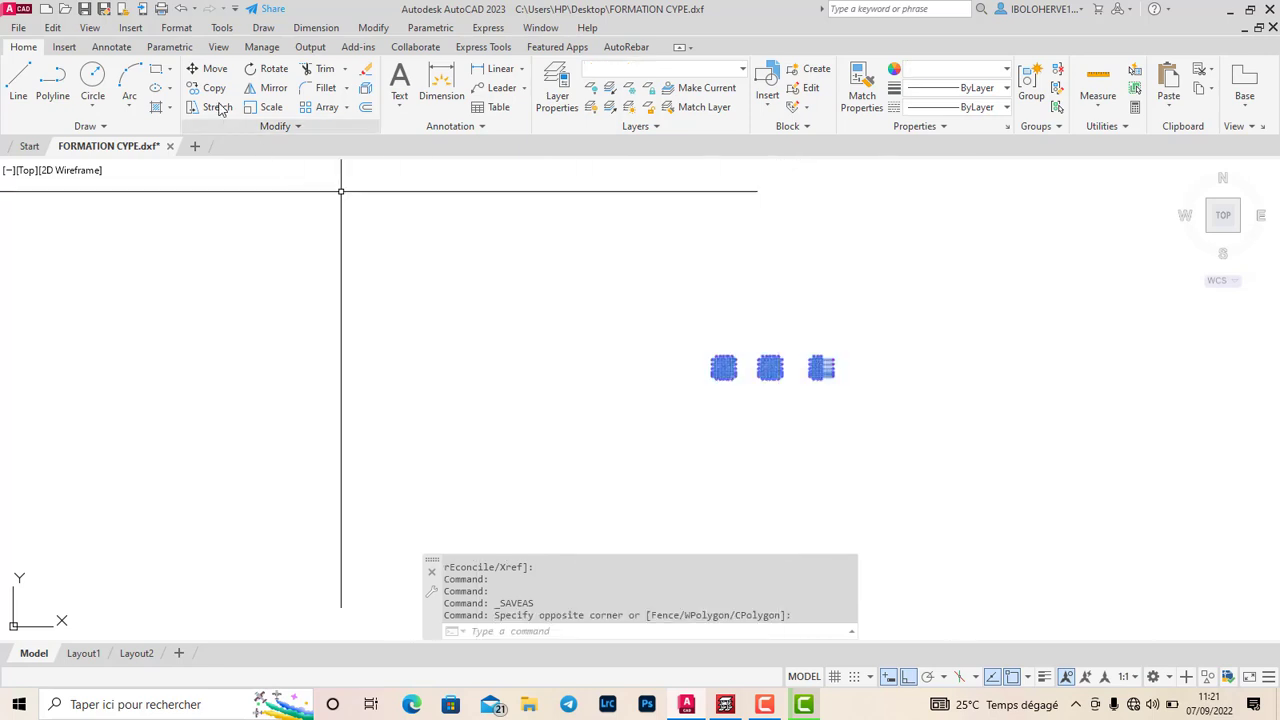
click(215, 68)
click(716, 411)
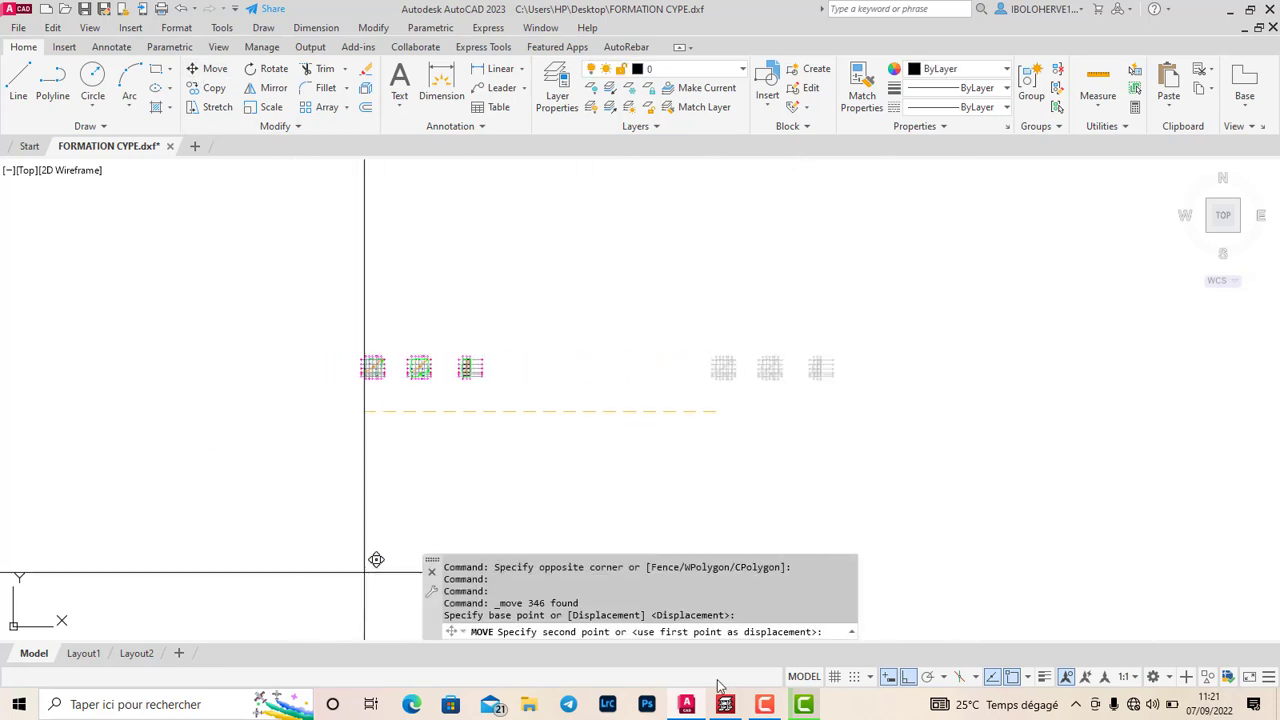
click(908, 676)
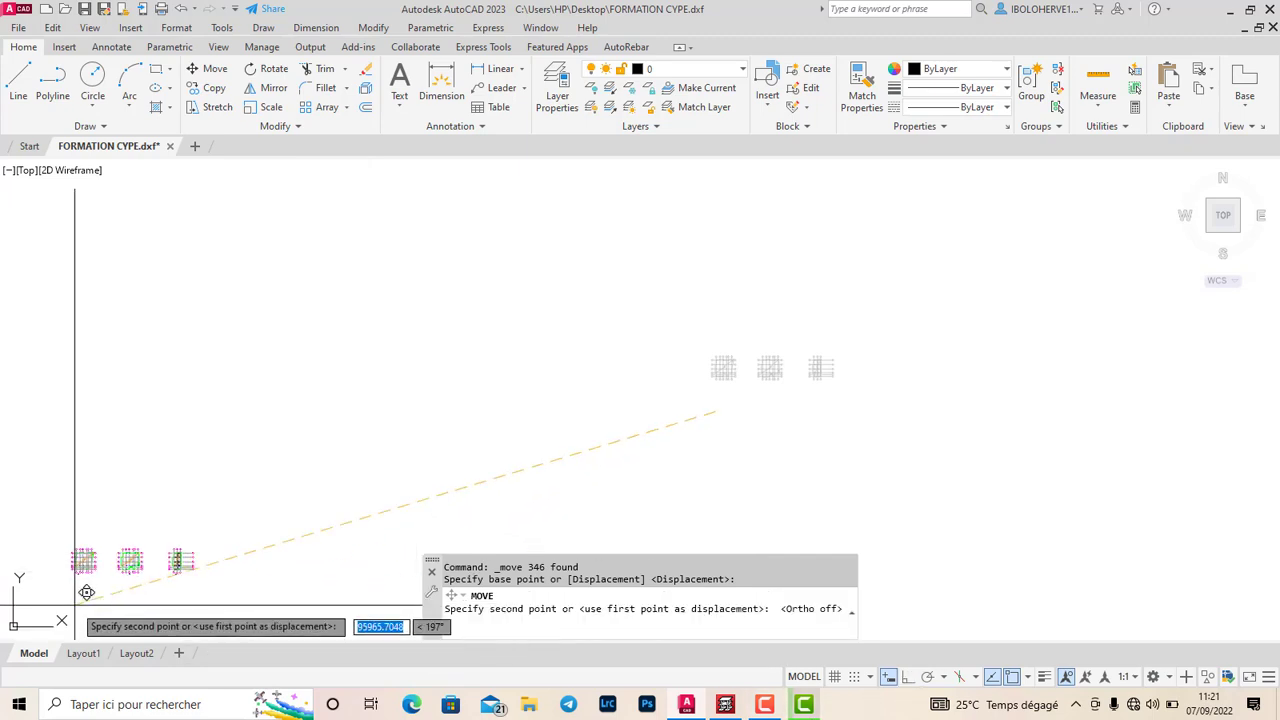
click(140, 568)
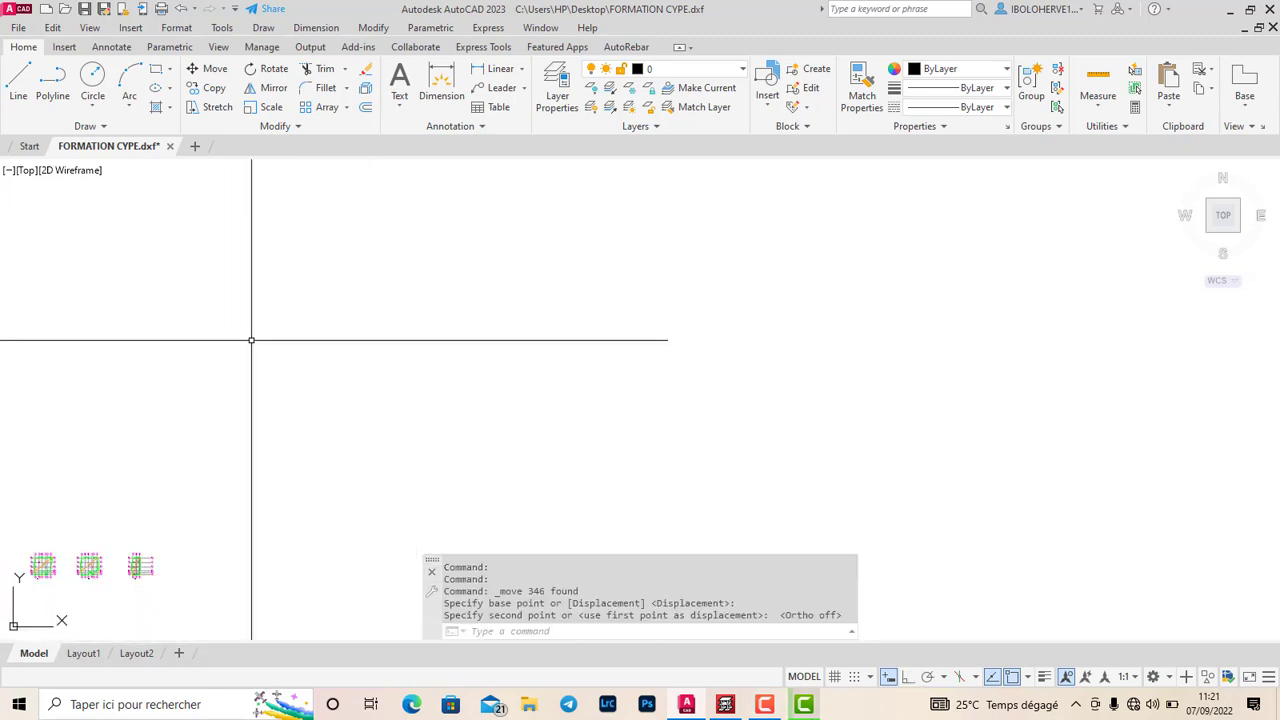
Save the drawing as FORMATION CYPE in AutoCAD 2013/LT2013 DXF format on the Desktop, replacing the existing file.
click(104, 10)
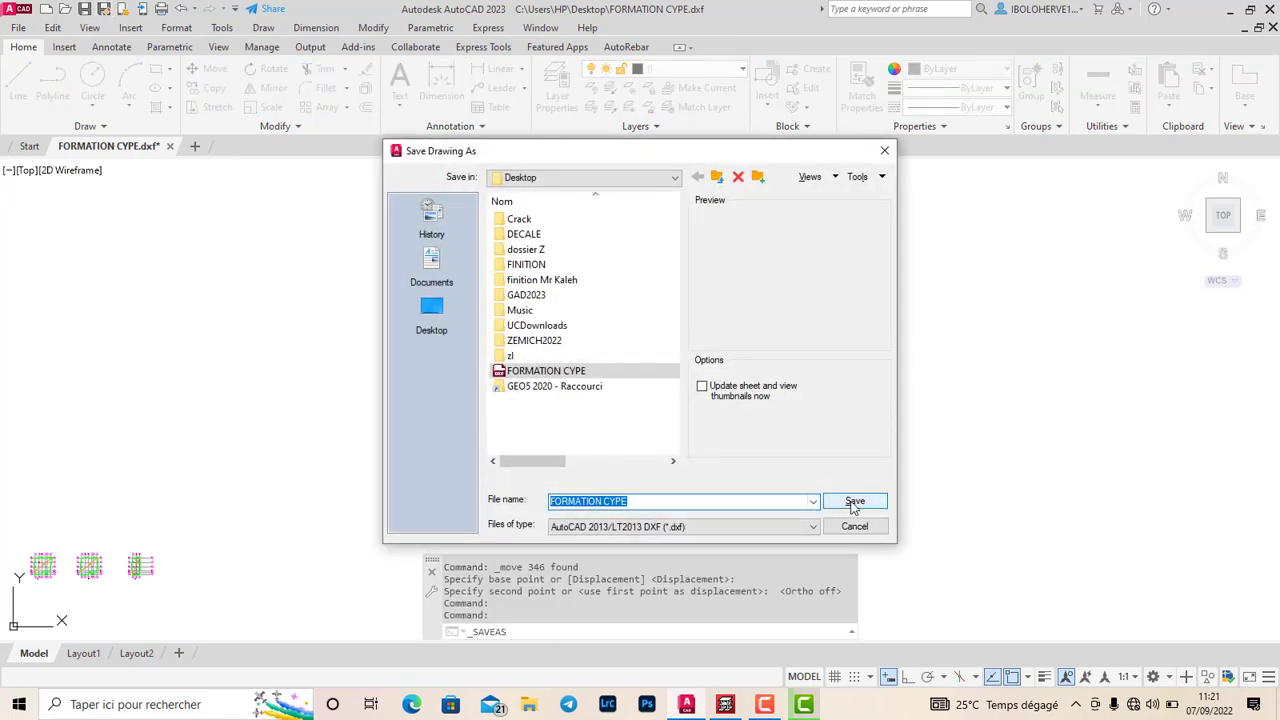
click(853, 501)
click(607, 384)
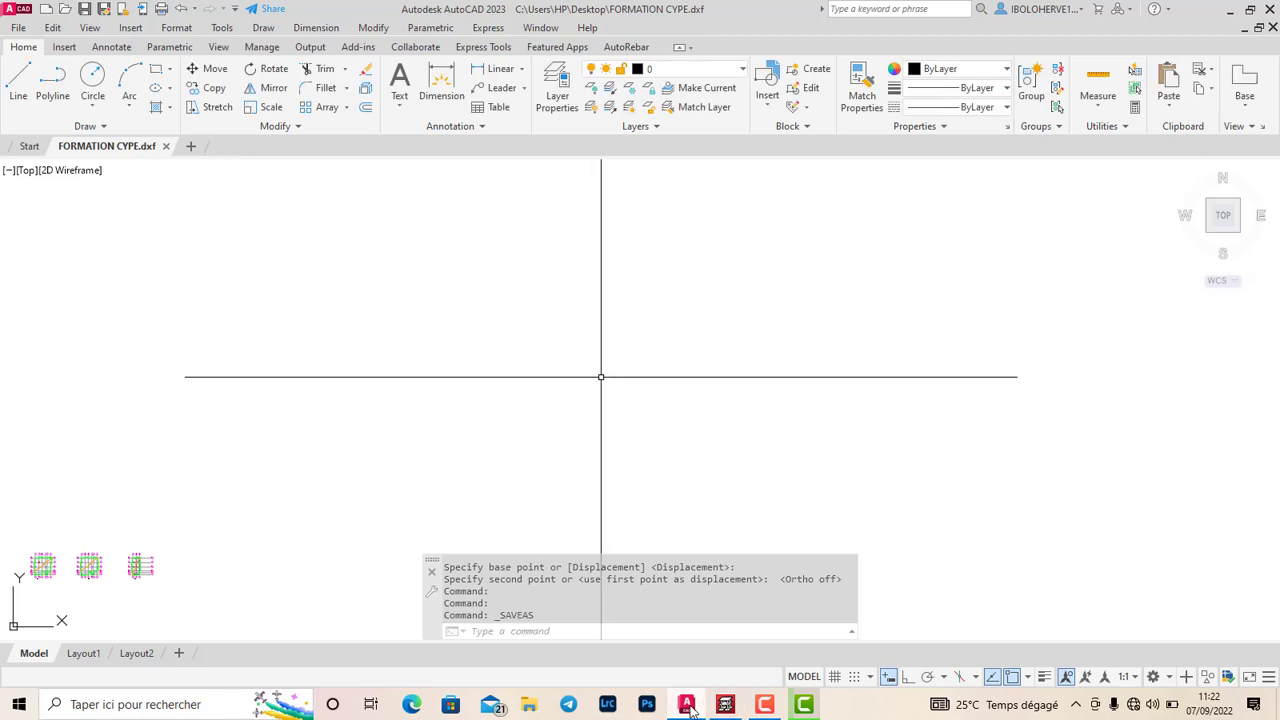
Switch to CYPECAD and delete the outdated FORMATION CYPE view and its DXF from the list of available files.
click(725, 706)
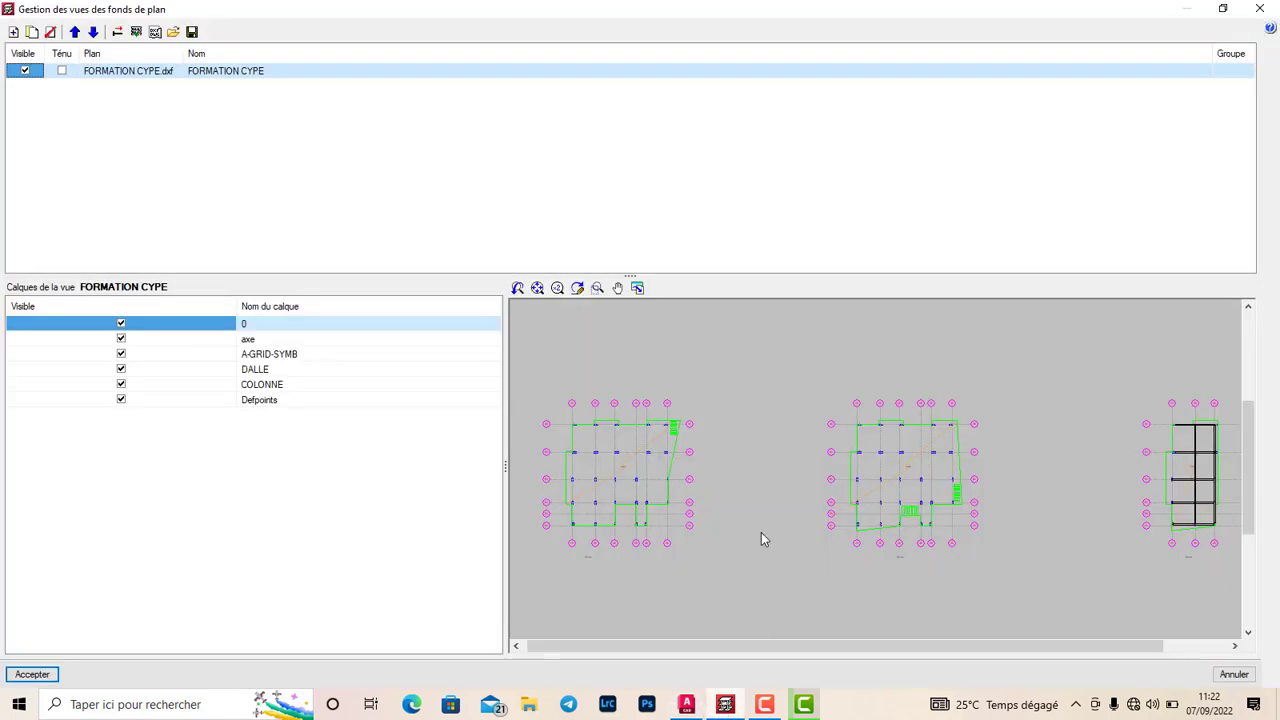
click(50, 32)
click(570, 386)
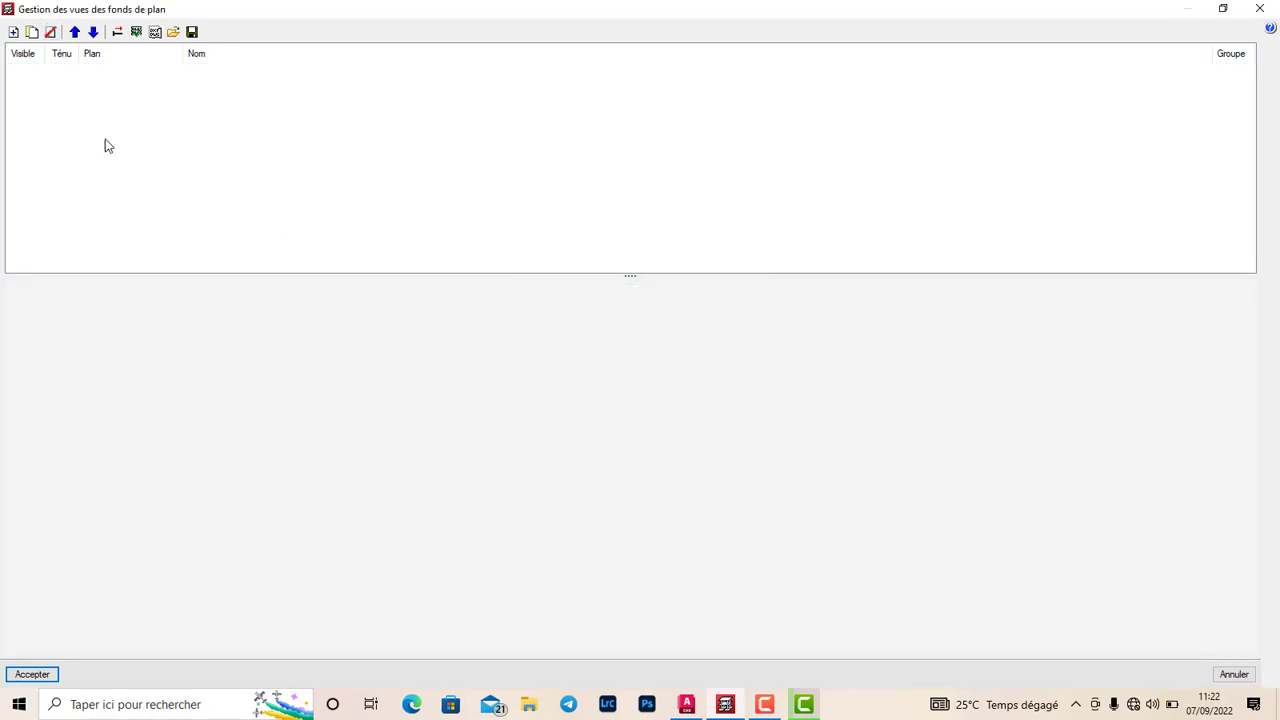
click(13, 32)
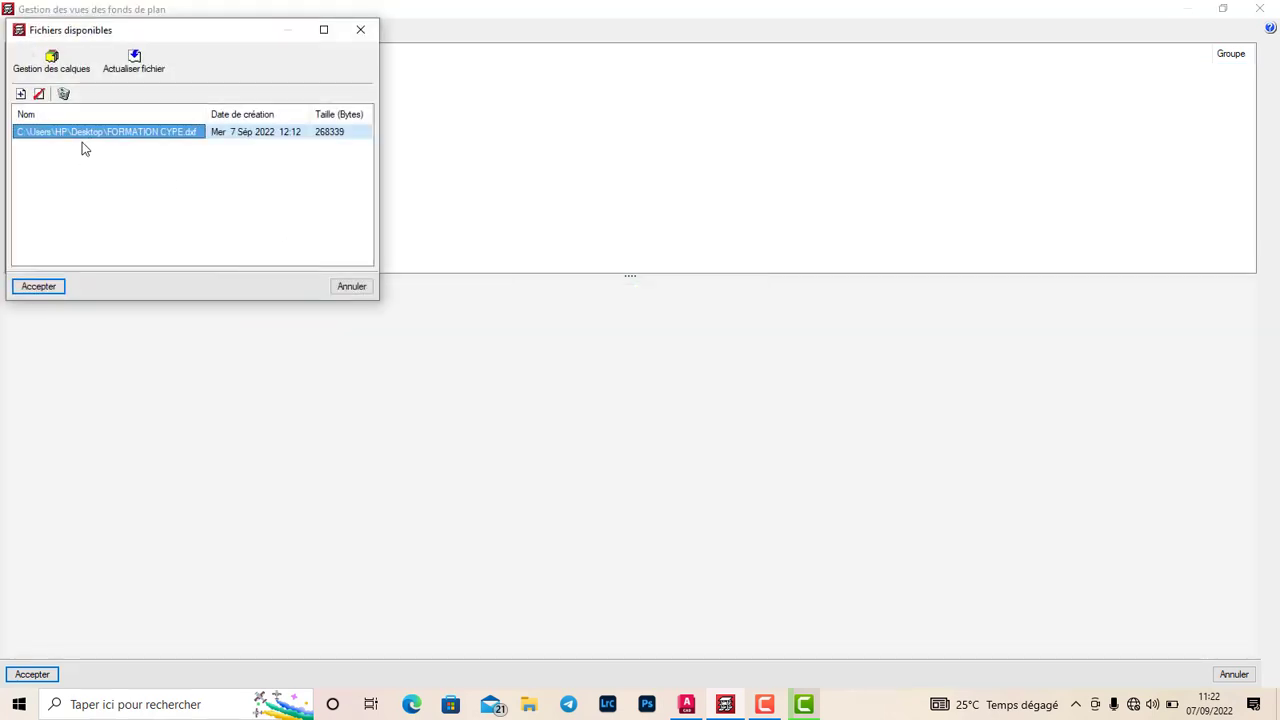
click(39, 93)
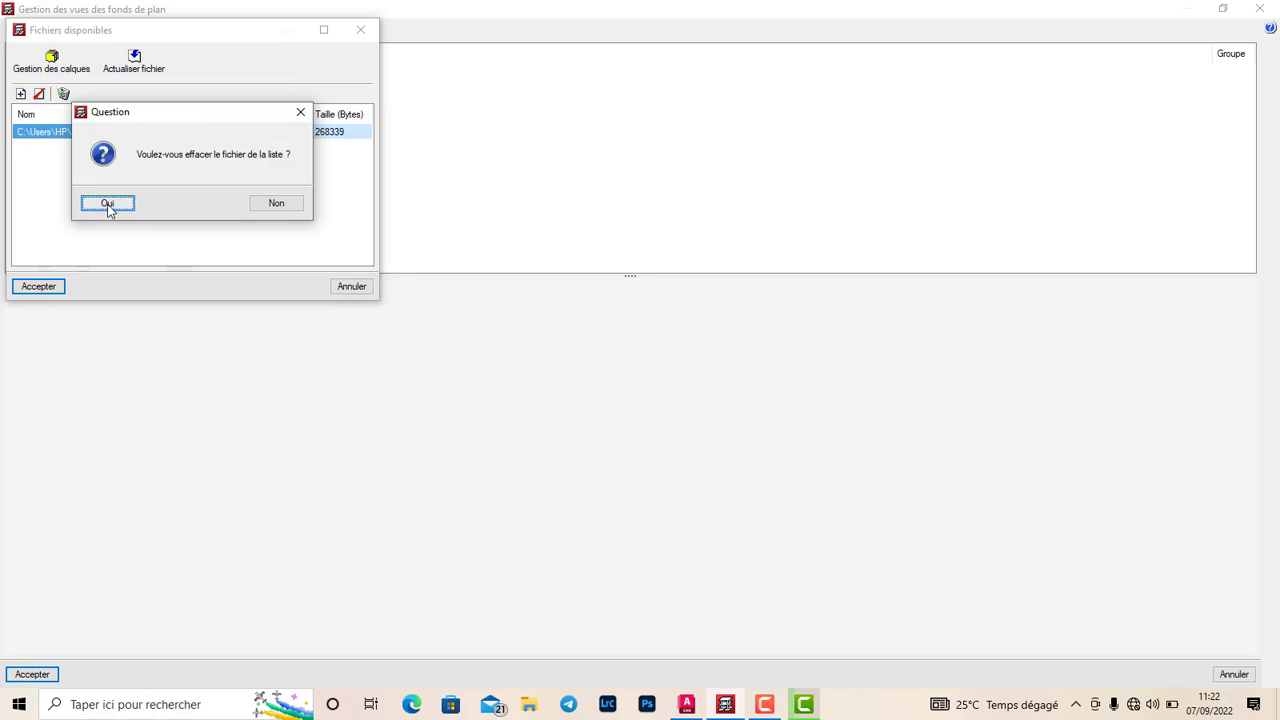
click(109, 205)
Load the re-saved FORMATION CYPE DXF from the Desktop and add it as a background plan view.
click(21, 93)
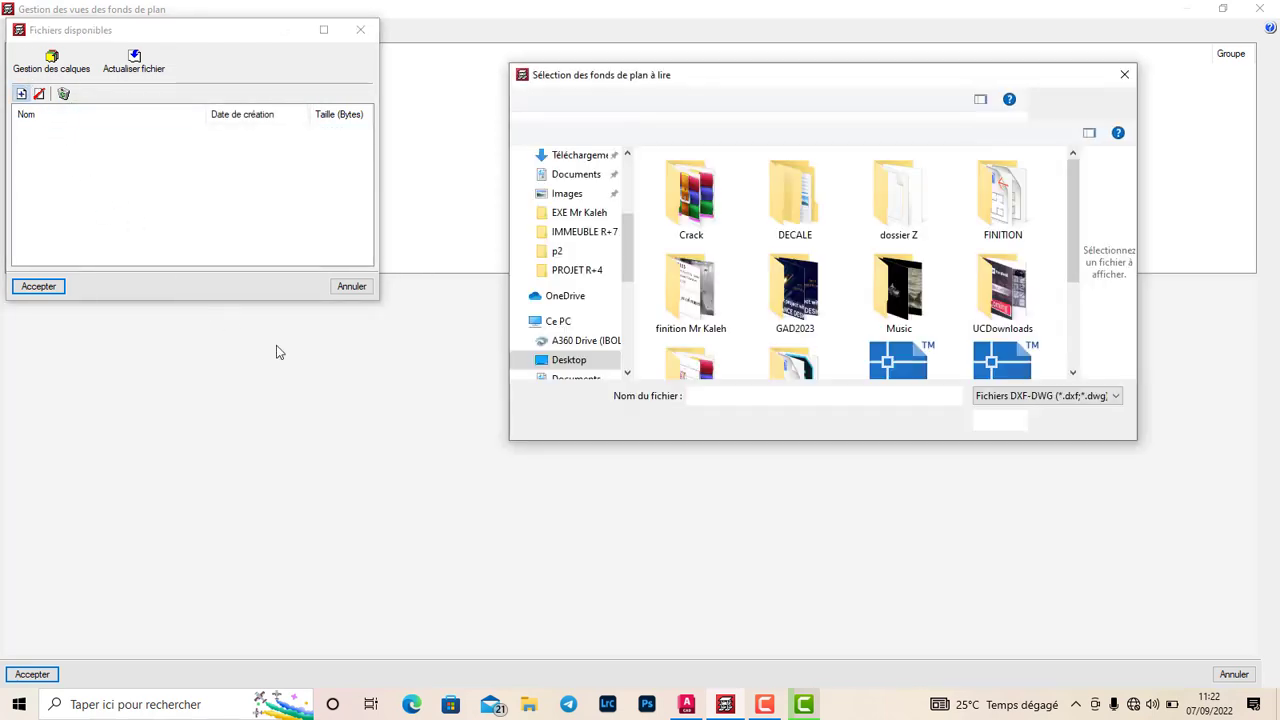
scroll(751, 277, down, 2)
click(690, 310)
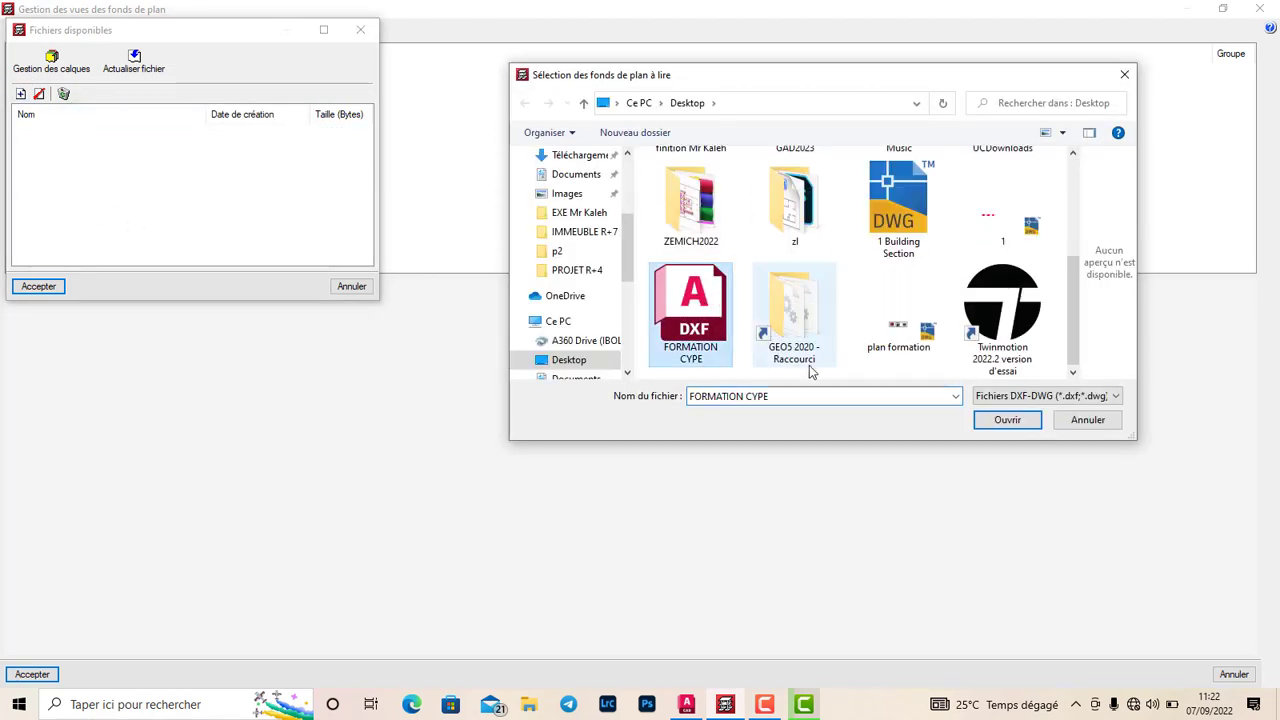
click(1006, 420)
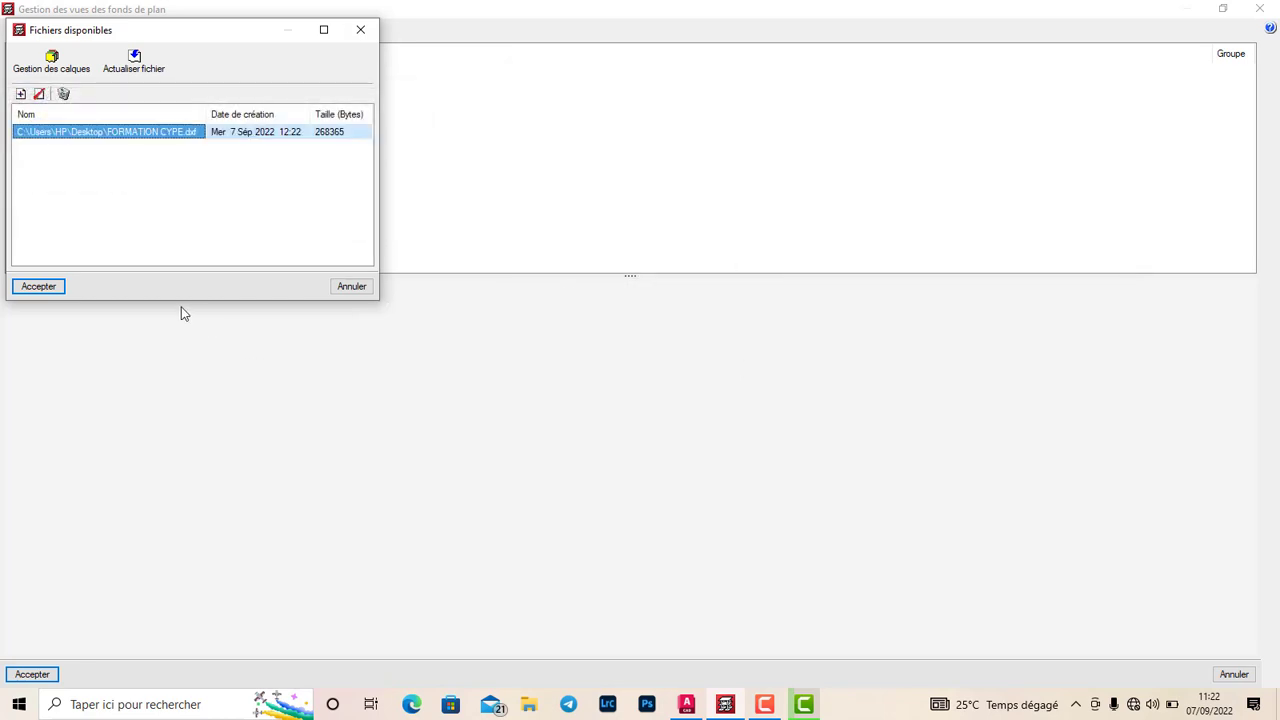
click(48, 285)
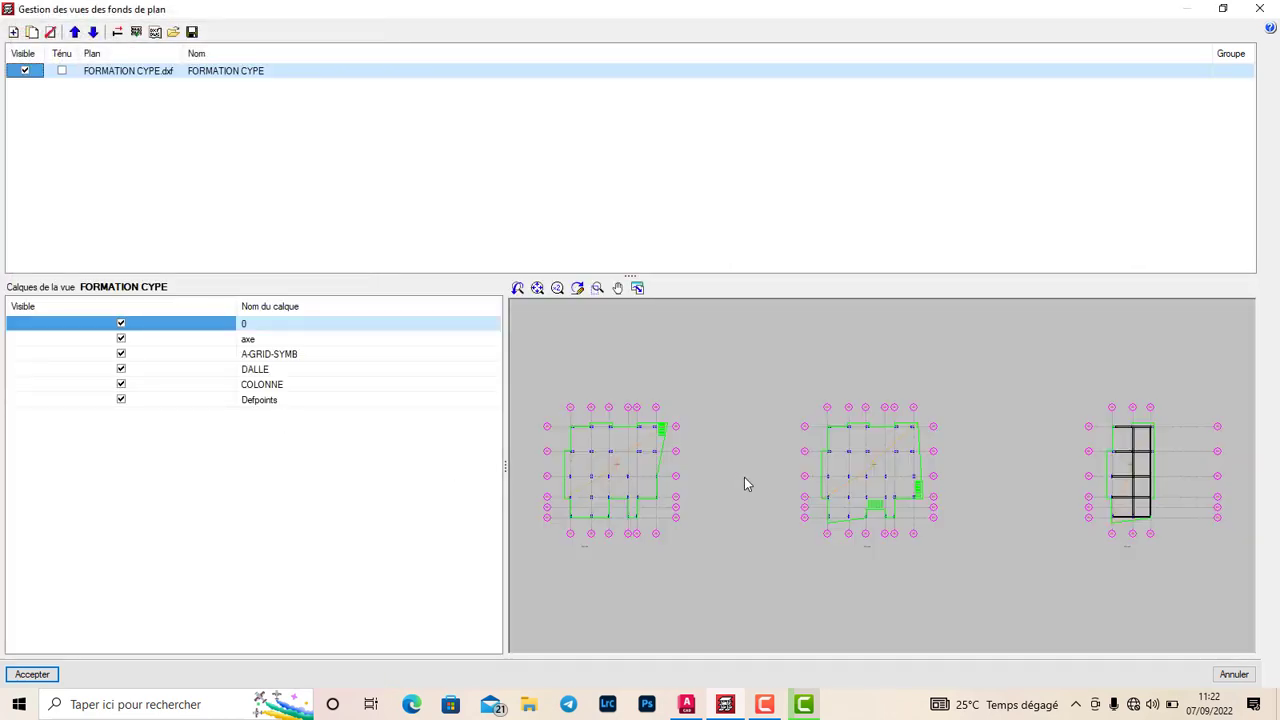
Examine the reloaded plans' offset from the origin in the Transformation window.
click(117, 32)
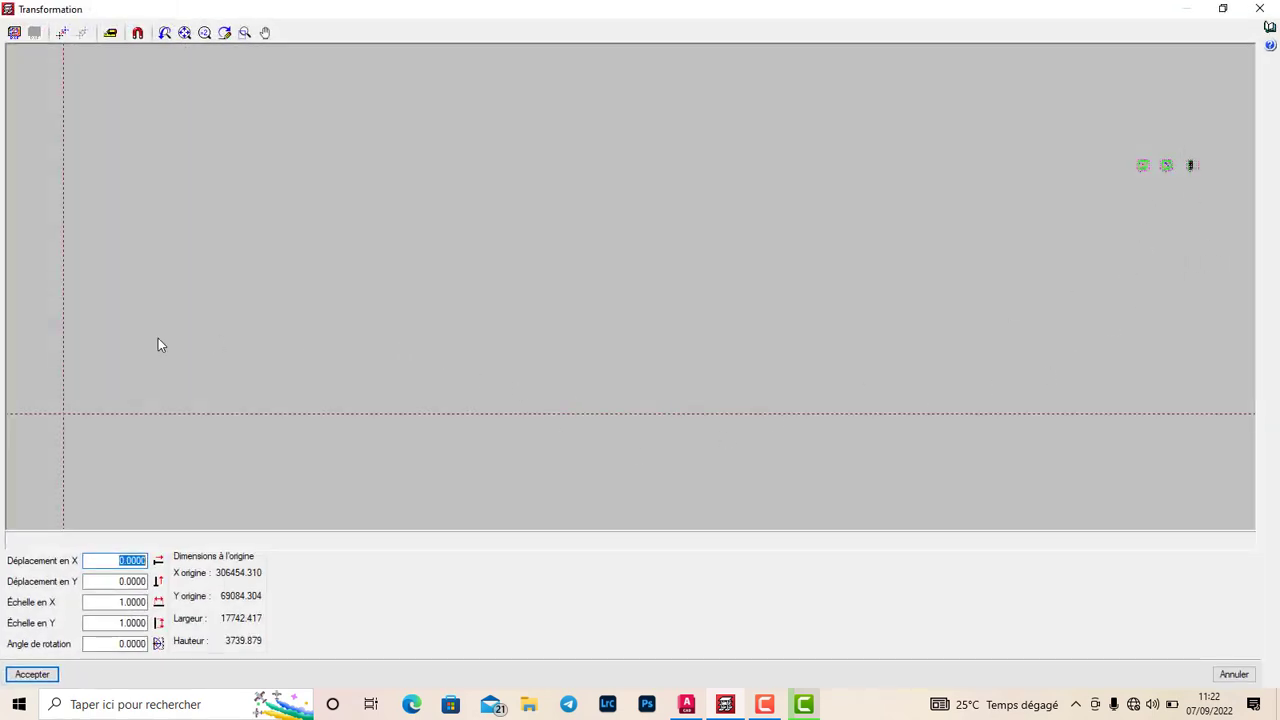
key(Tab)
click(13, 33)
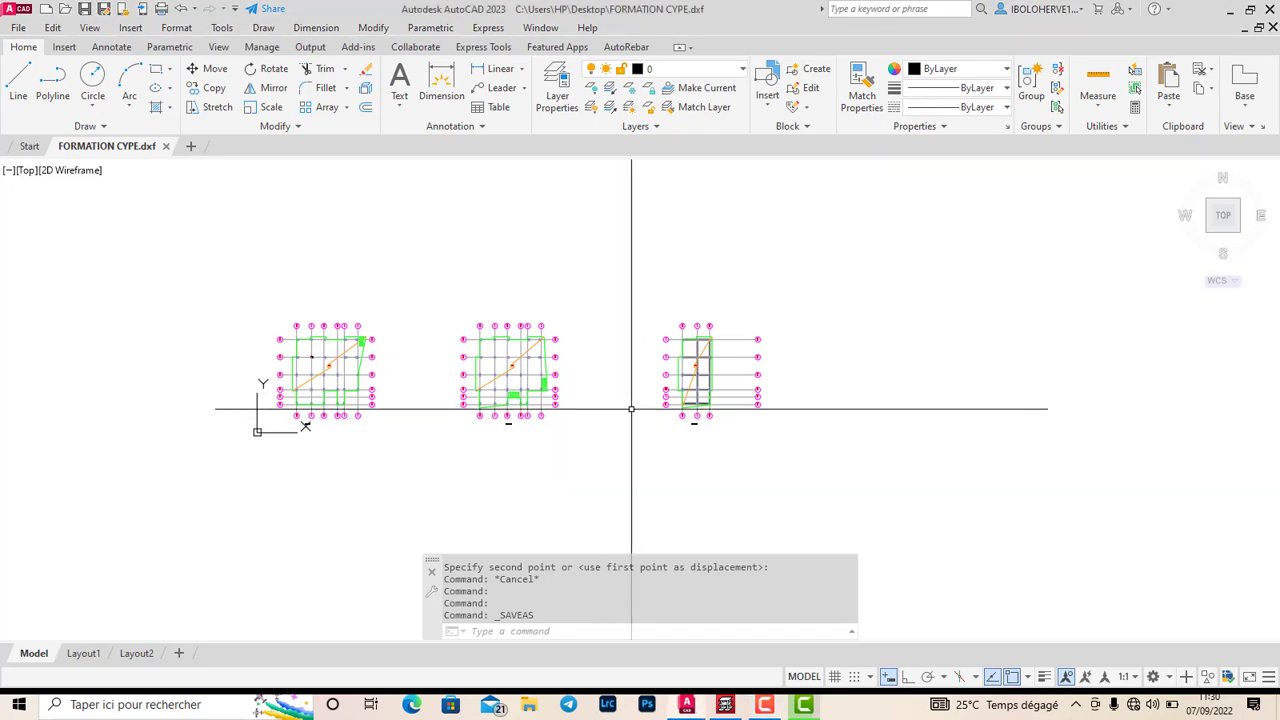
Try to copy all three floor plans slightly closer to the origin in AutoCAD, using the first plan's lower-left corner as base point.
scroll(634, 414, down, 2)
click(470, 312)
click(727, 449)
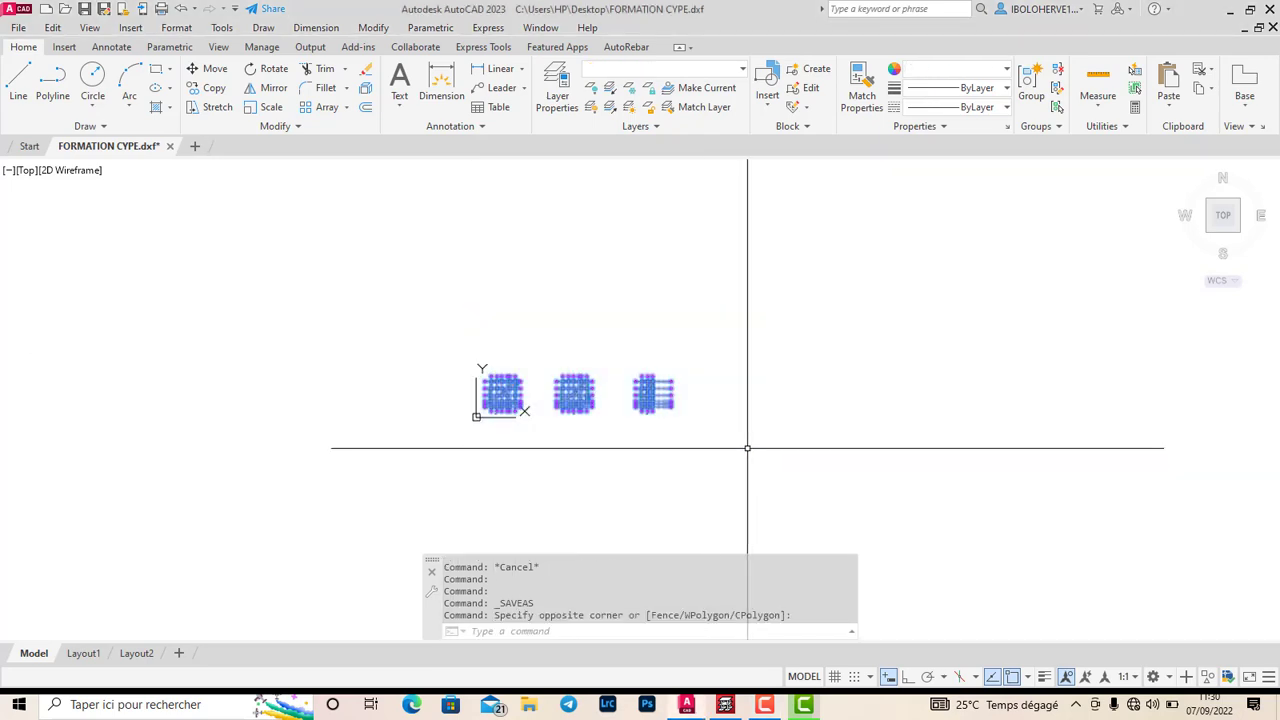
click(215, 90)
scroll(486, 394, up, 5)
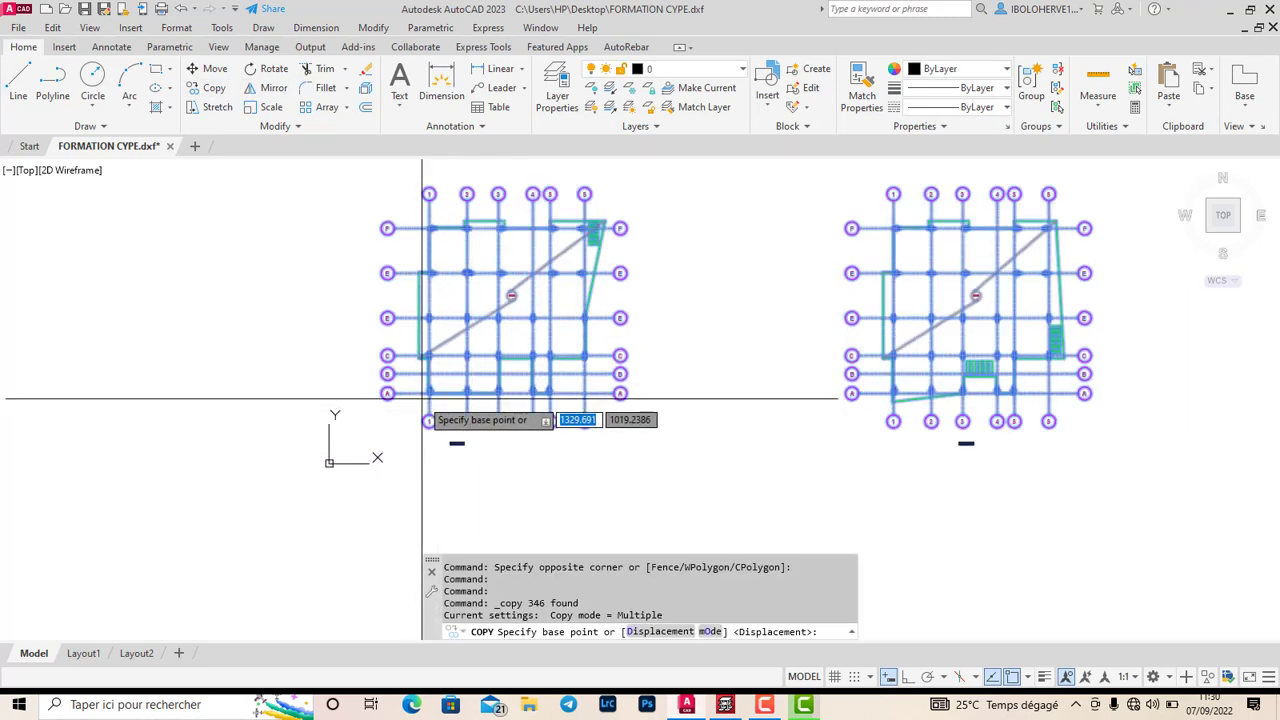
click(429, 393)
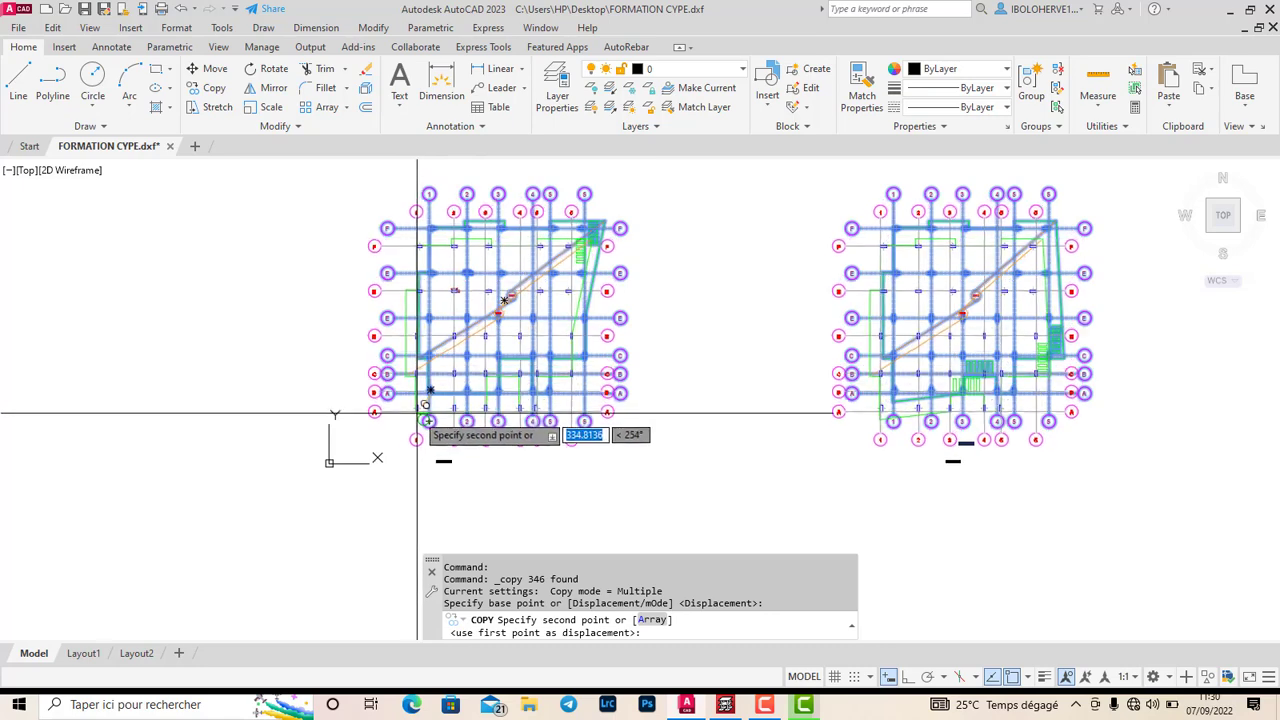
click(428, 417)
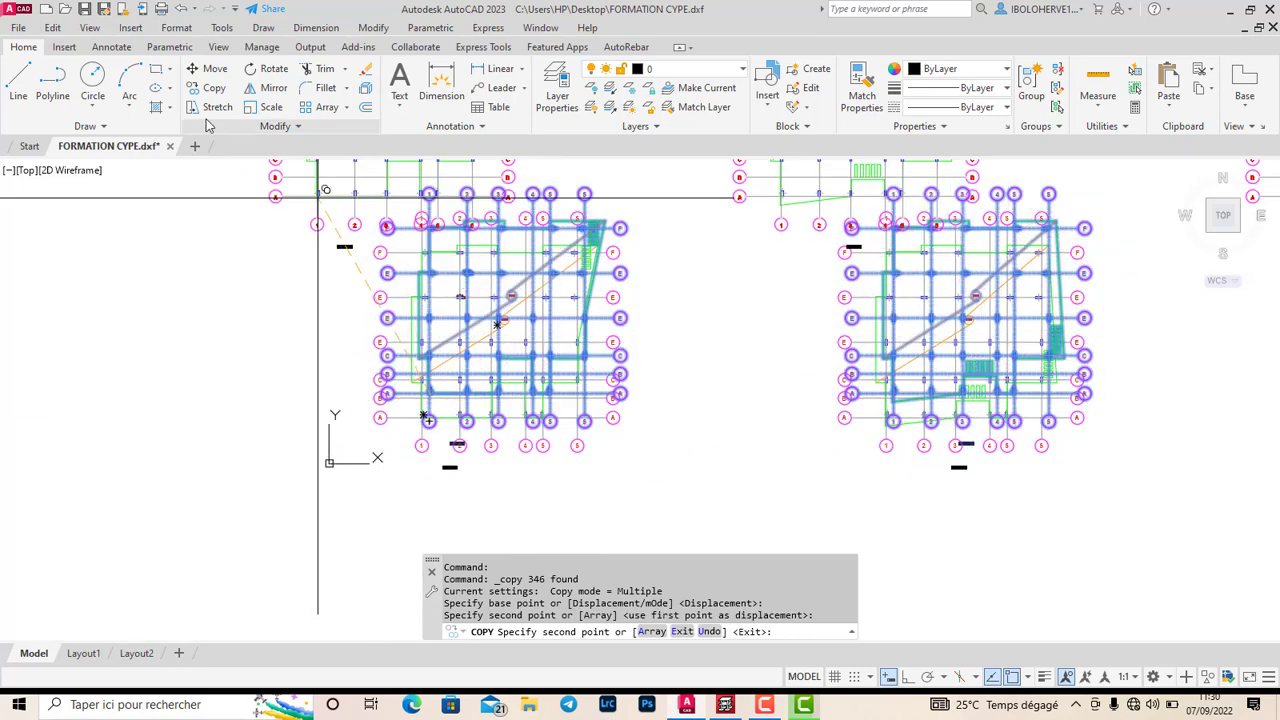
click(181, 9)
scroll(540, 388, up, 4)
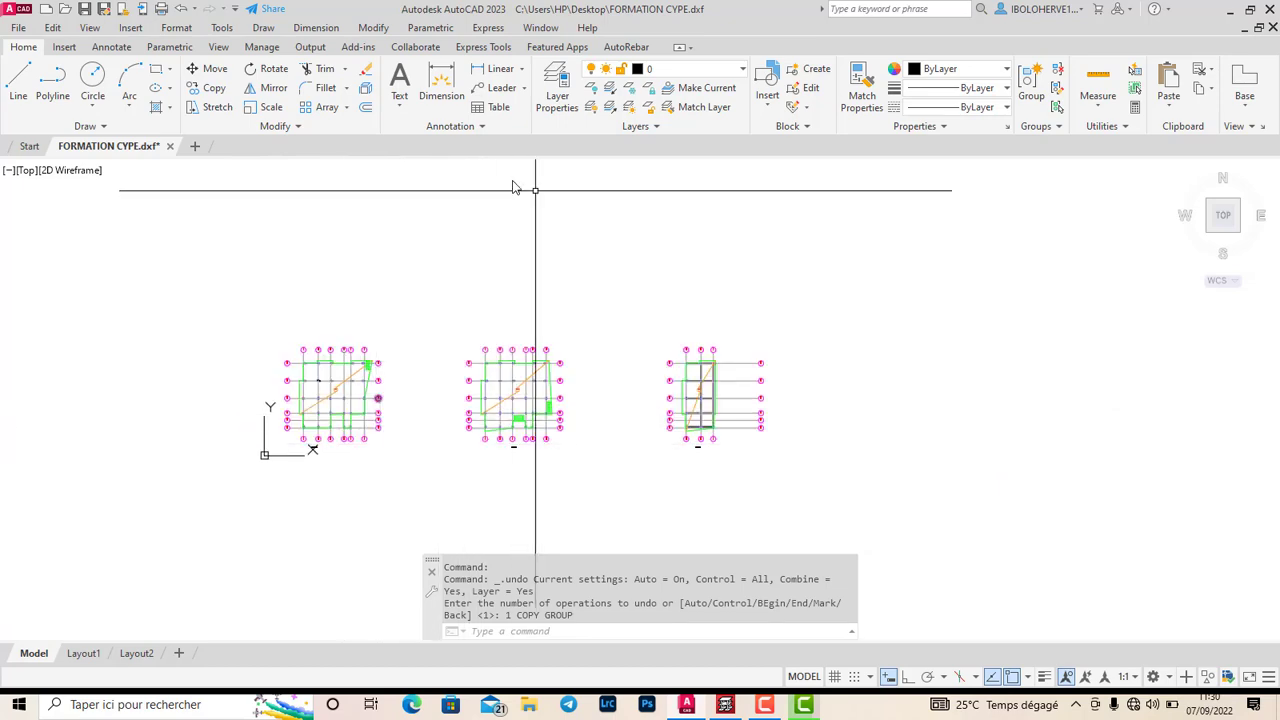
Switch to CYPECAD and load the FORMATION CYPE DXF from the Desktop as a background plan view.
click(725, 704)
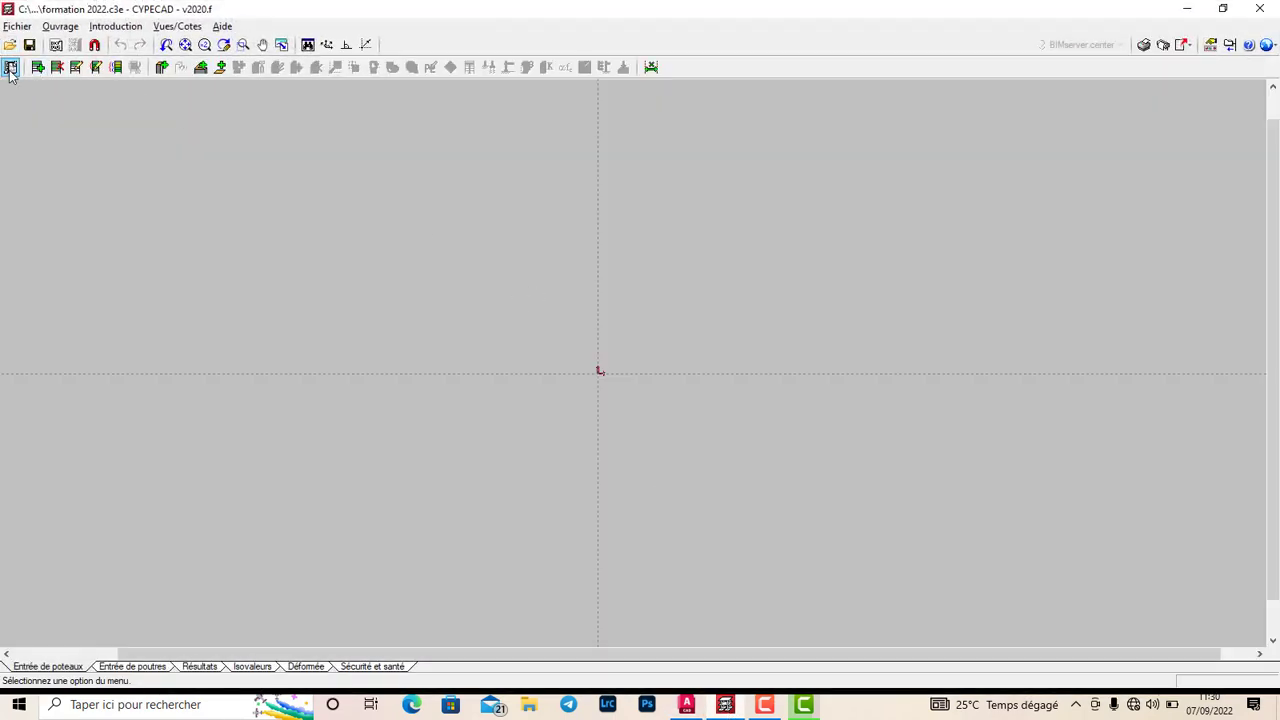
click(54, 44)
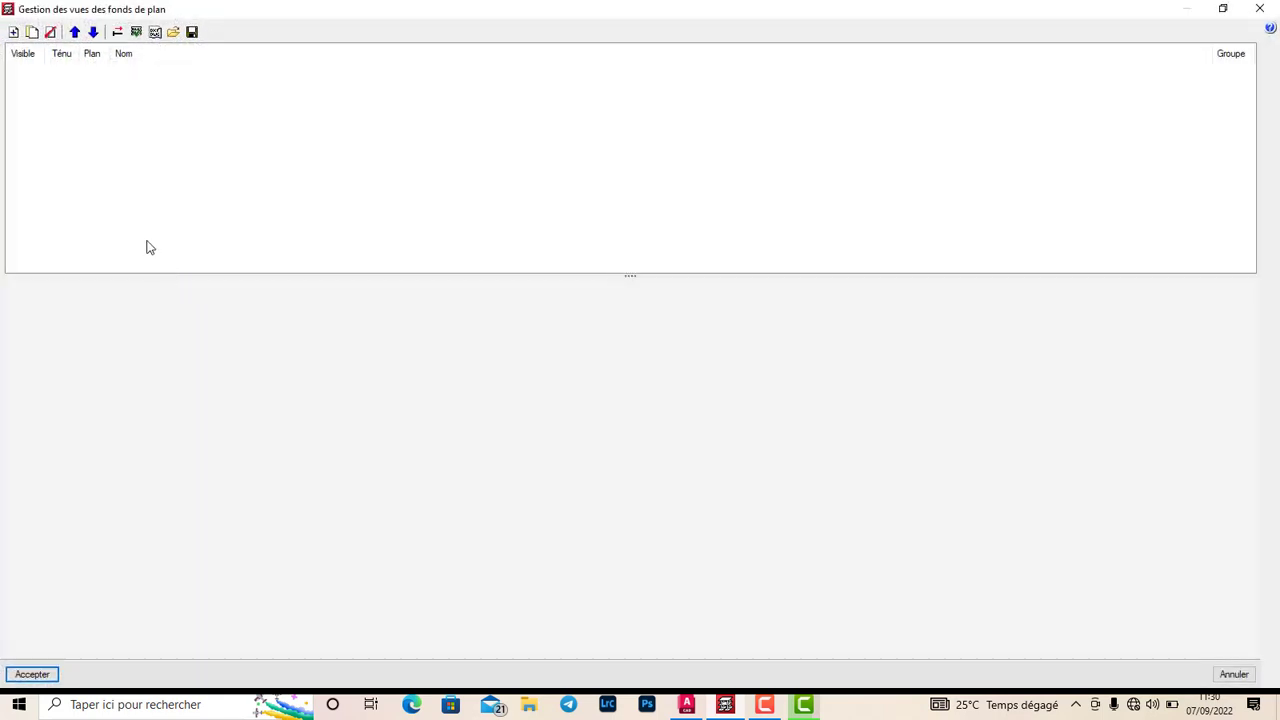
click(14, 33)
click(21, 93)
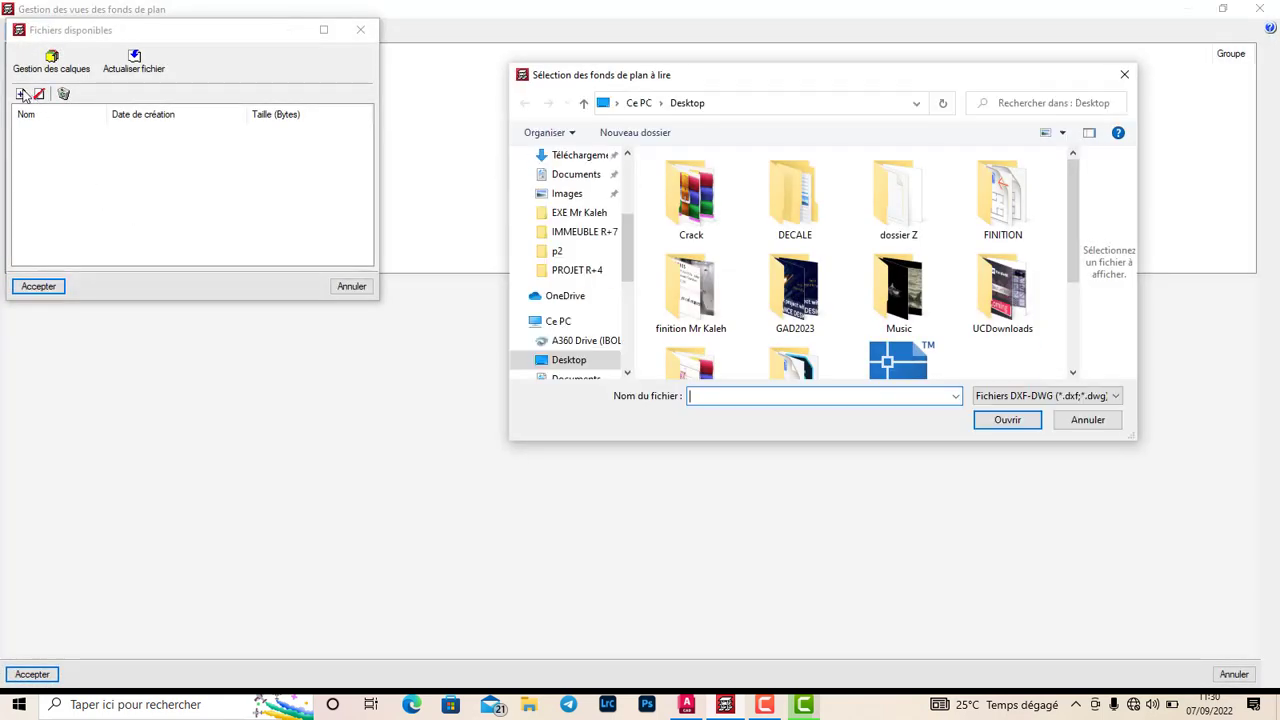
scroll(710, 320, down, 3)
click(698, 320)
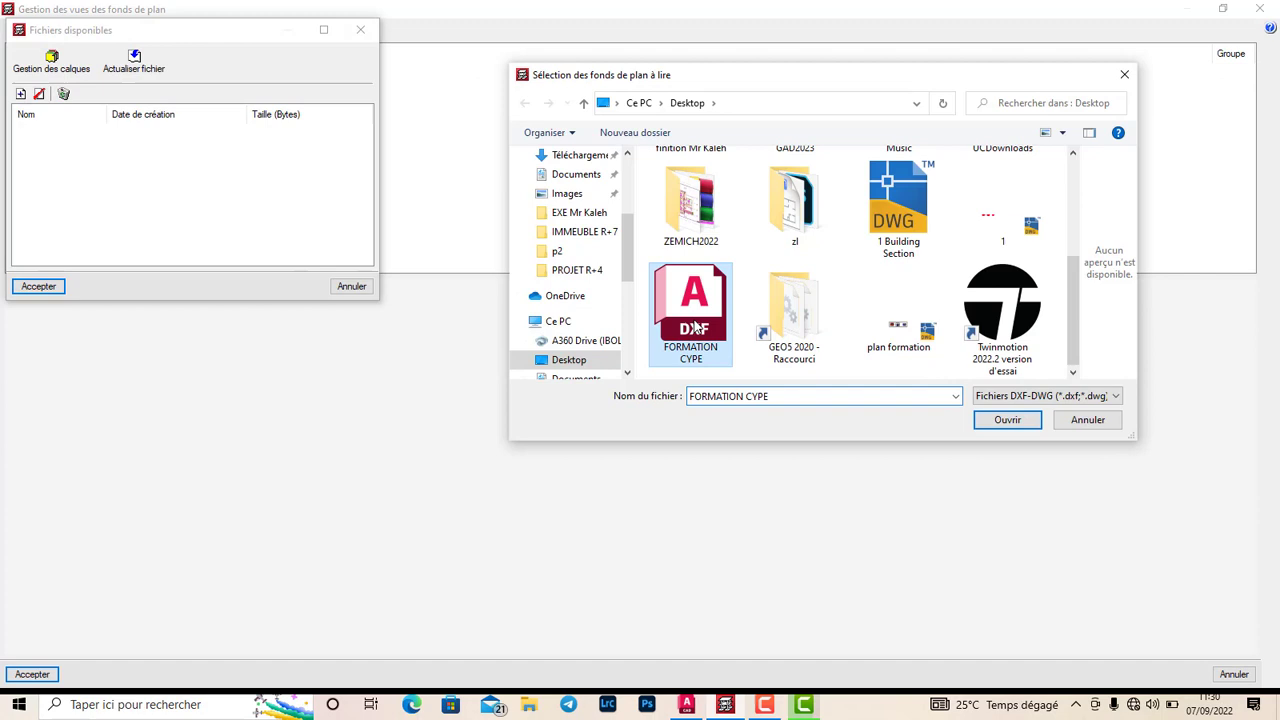
click(1007, 419)
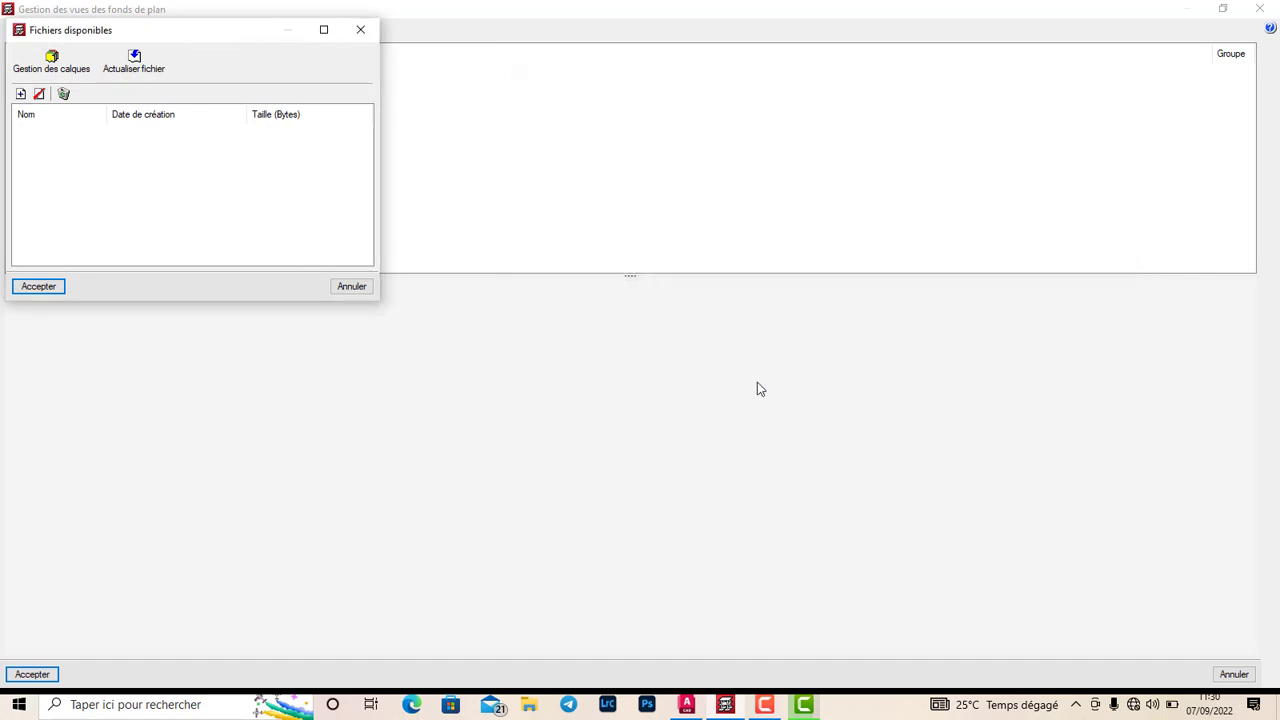
click(62, 287)
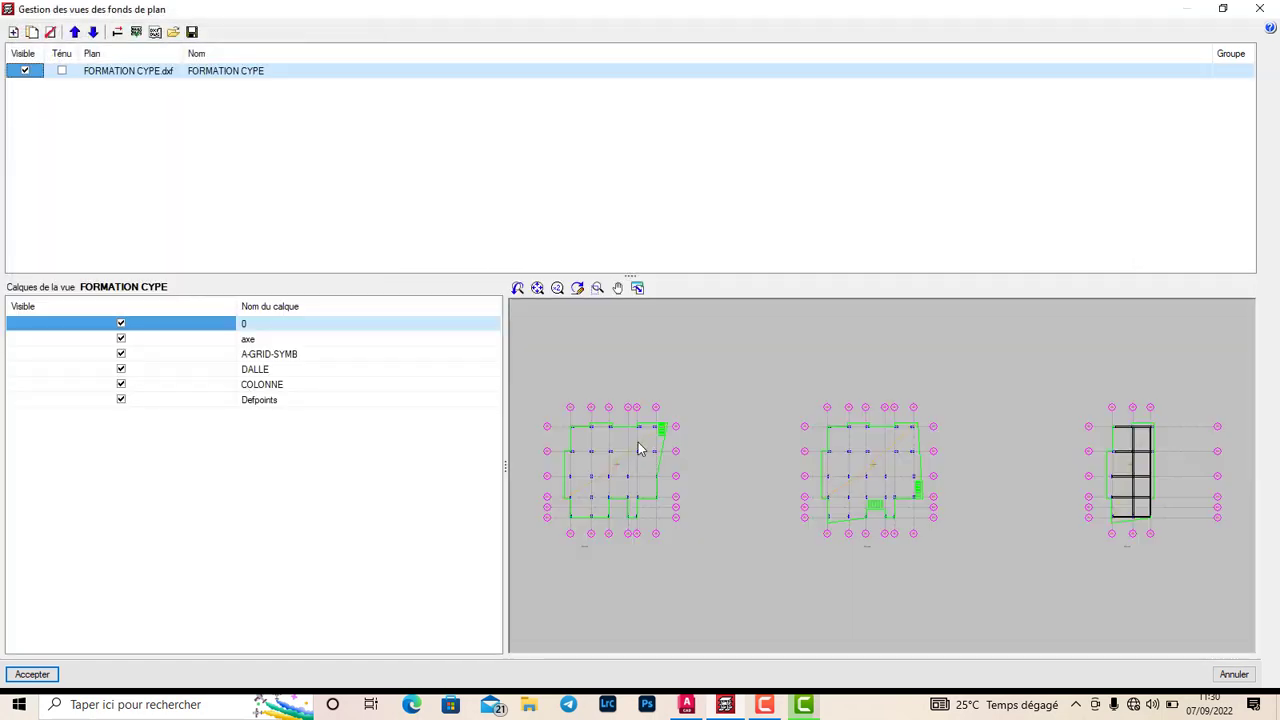
Open the Transformation window for the FORMATION CYPE view and define a rectangular zone around the first floor plan.
click(117, 32)
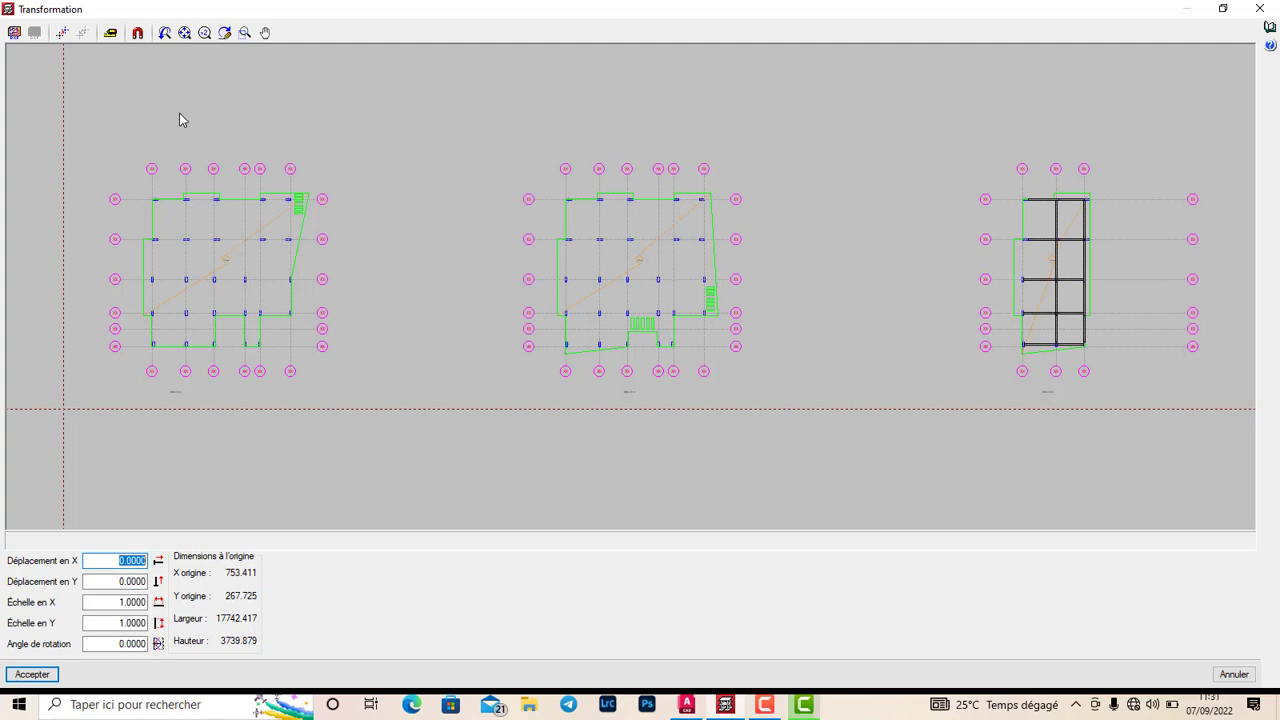
click(14, 34)
drag(104, 178, 384, 404)
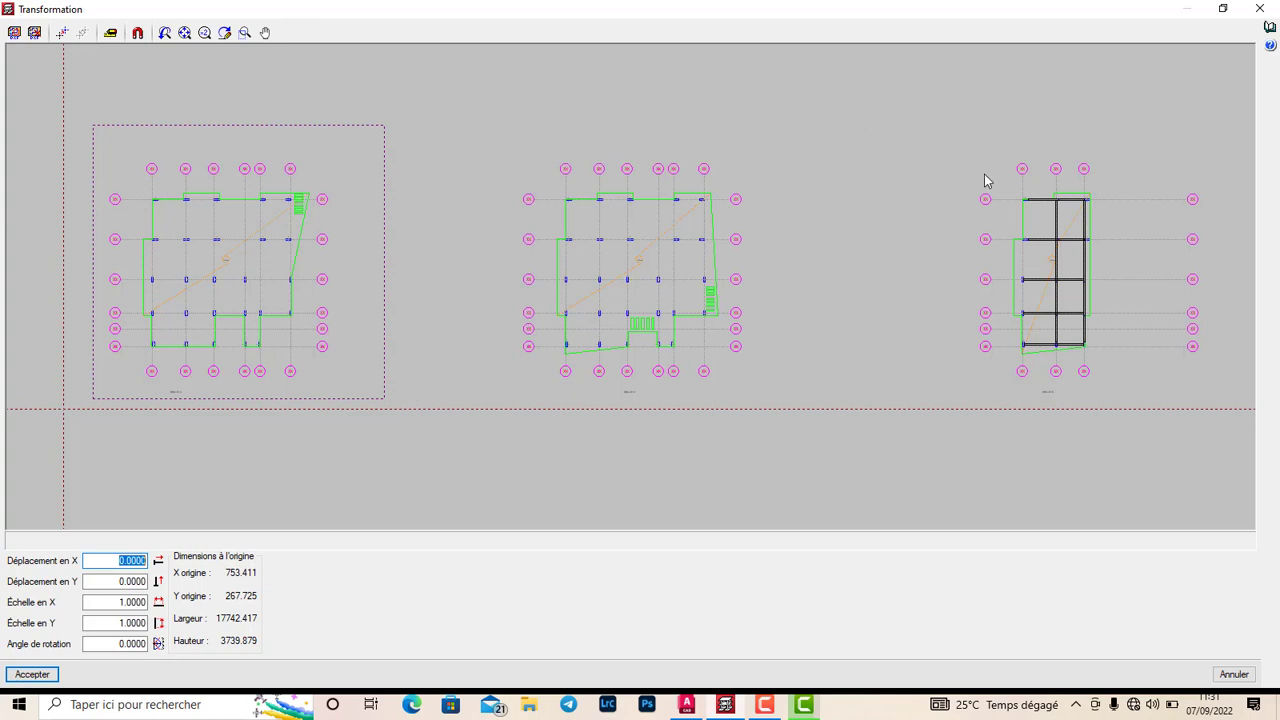
Start fixing the drawing's origin and configure the snaps with Extrémité, Point milieu and Intersection on and Plus proche off.
click(62, 34)
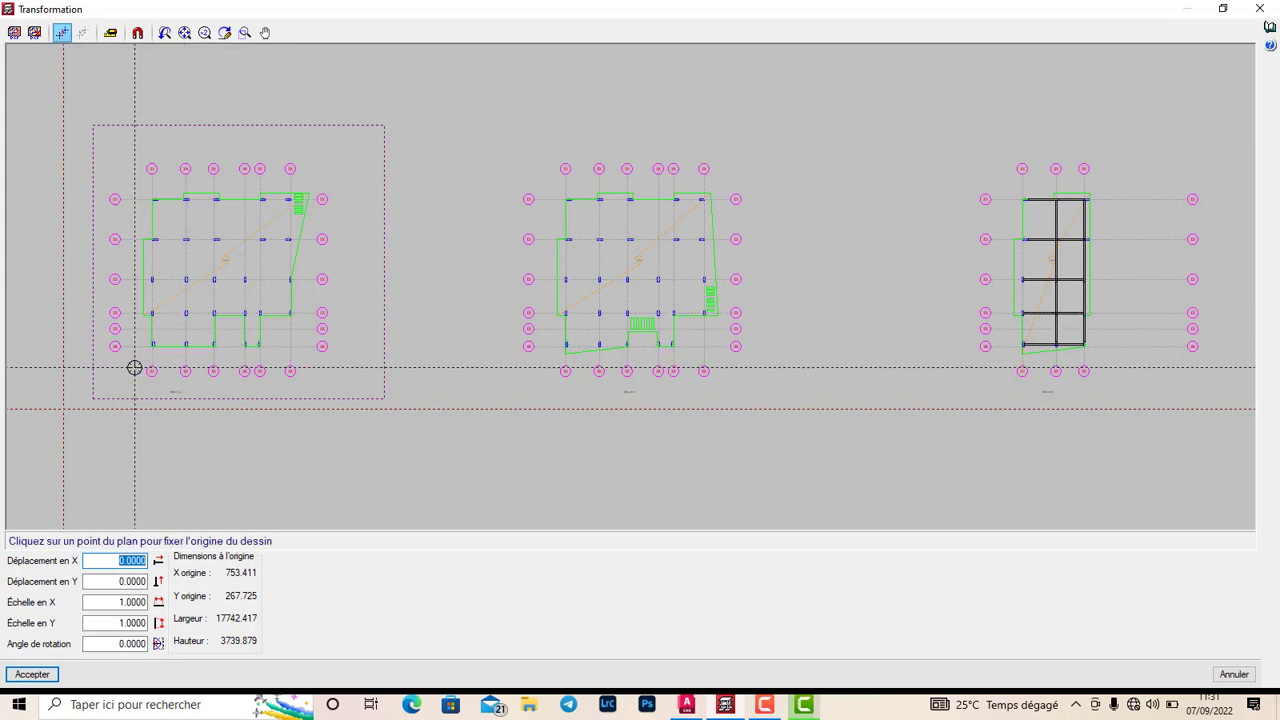
scroll(134, 368, up, 4)
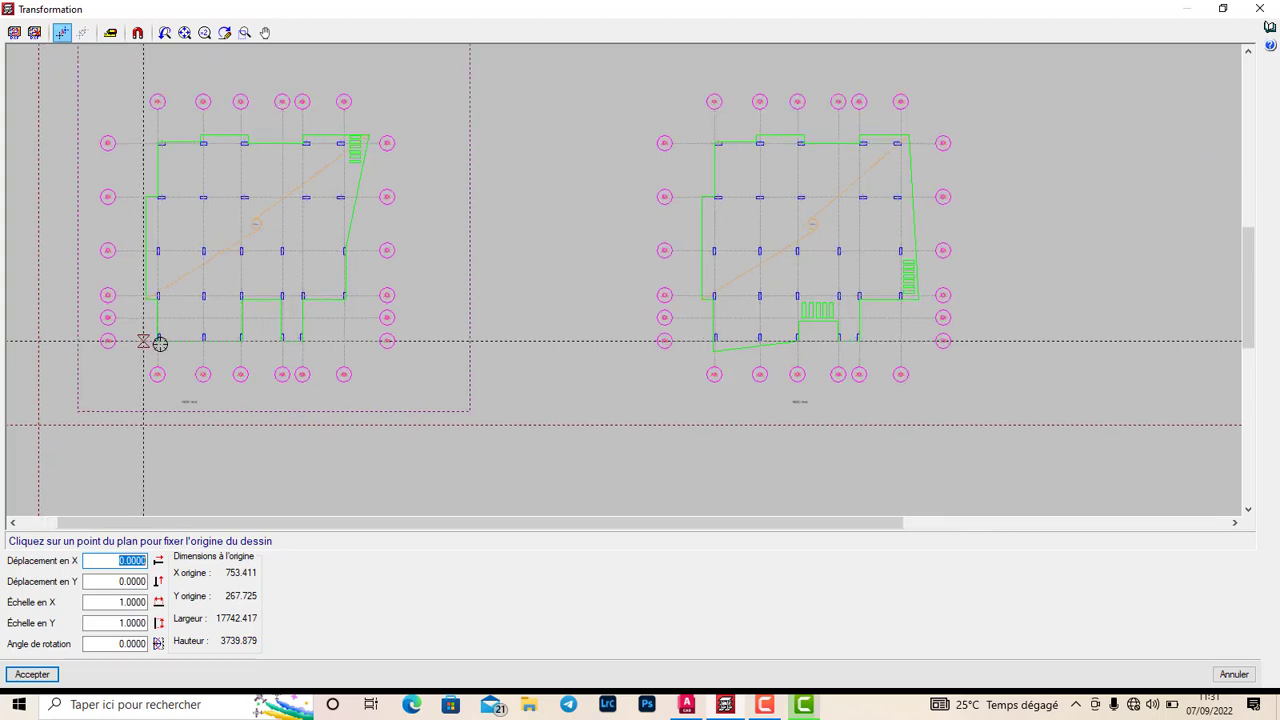
scroll(160, 343, up, 10)
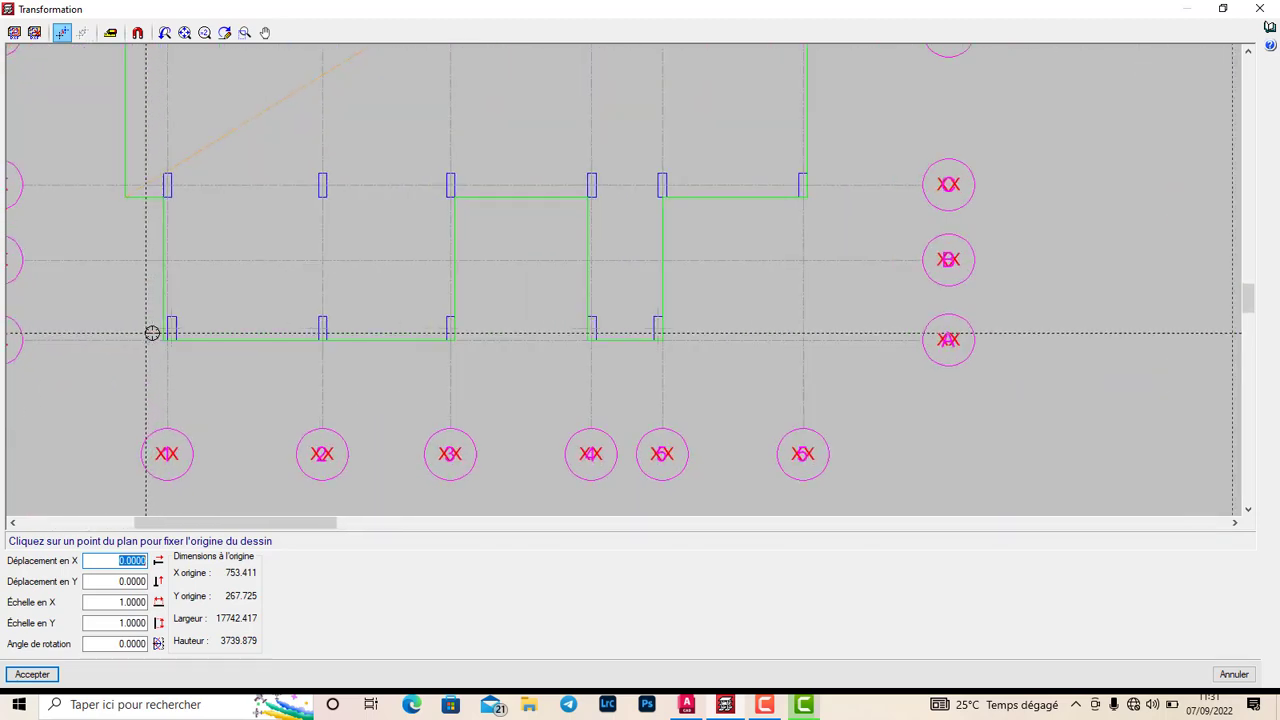
scroll(153, 331, up, 4)
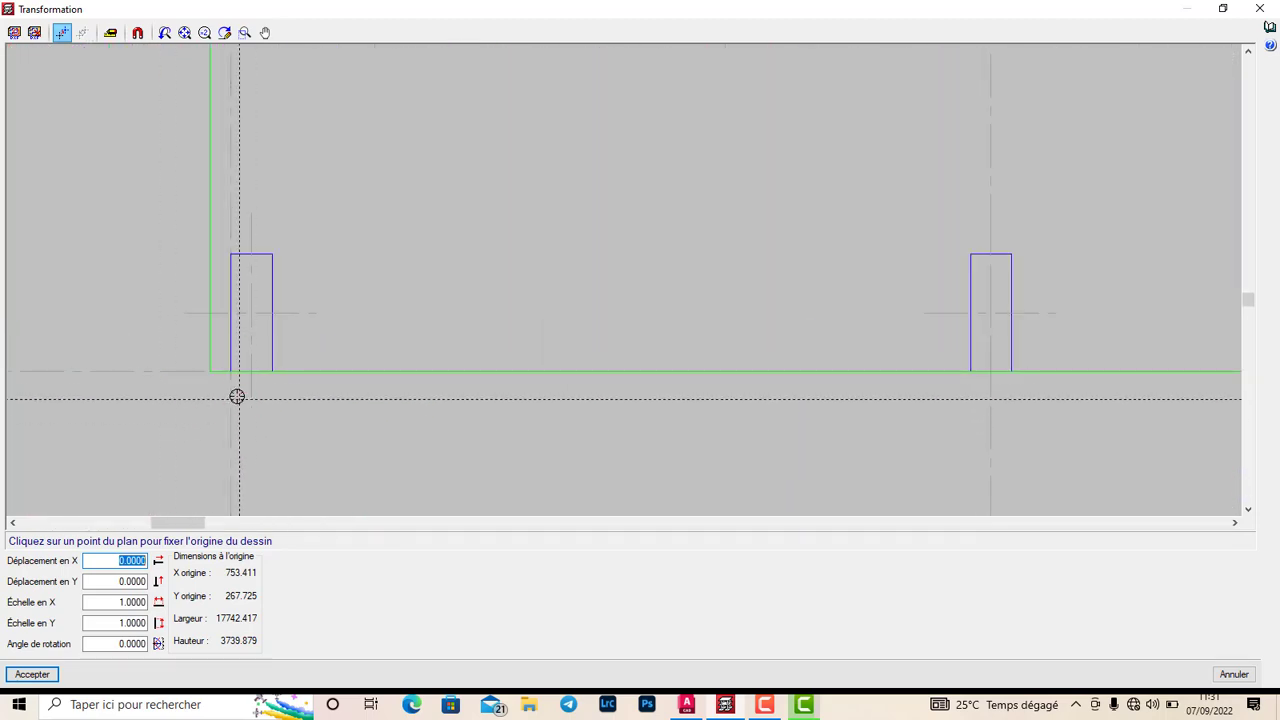
click(138, 32)
click(534, 286)
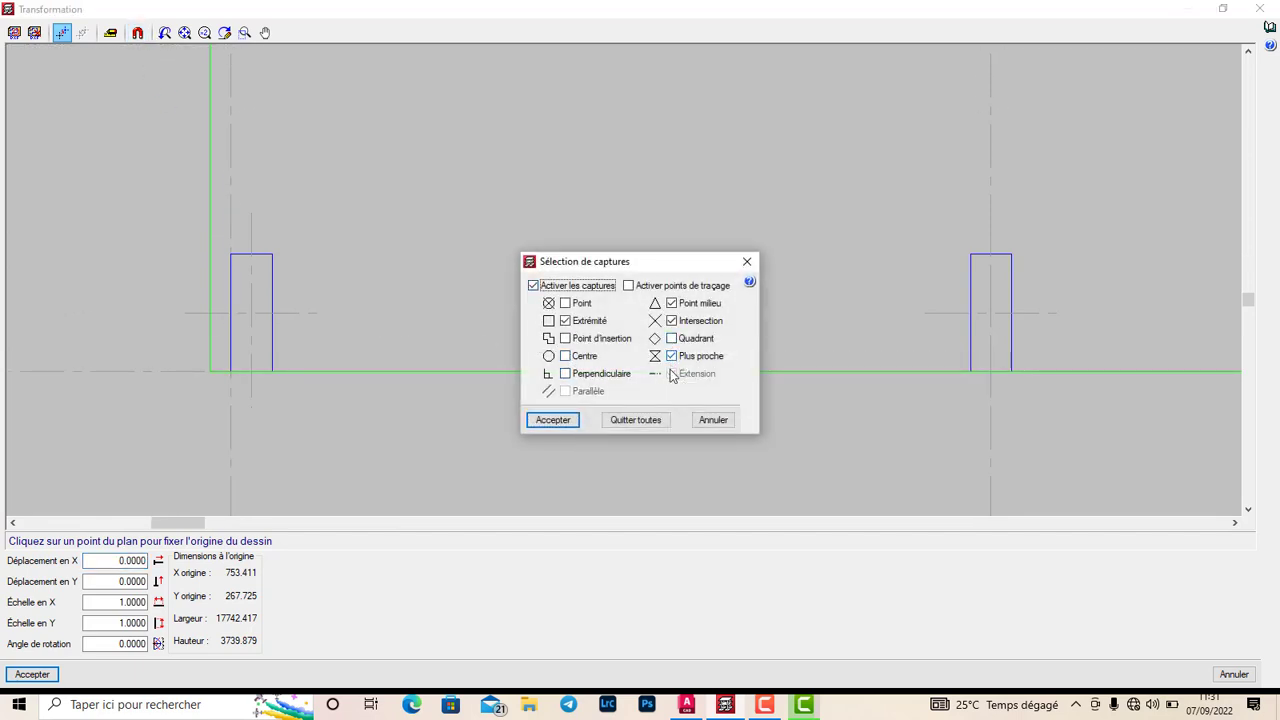
click(671, 356)
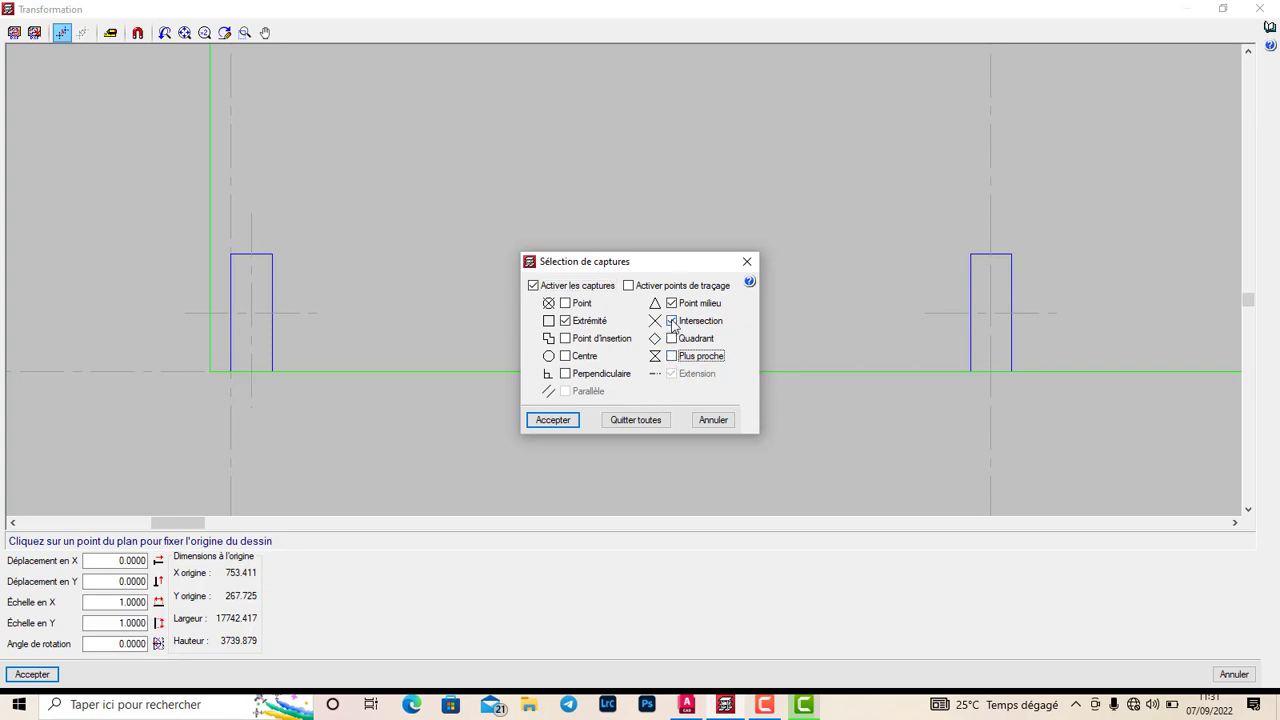
click(566, 374)
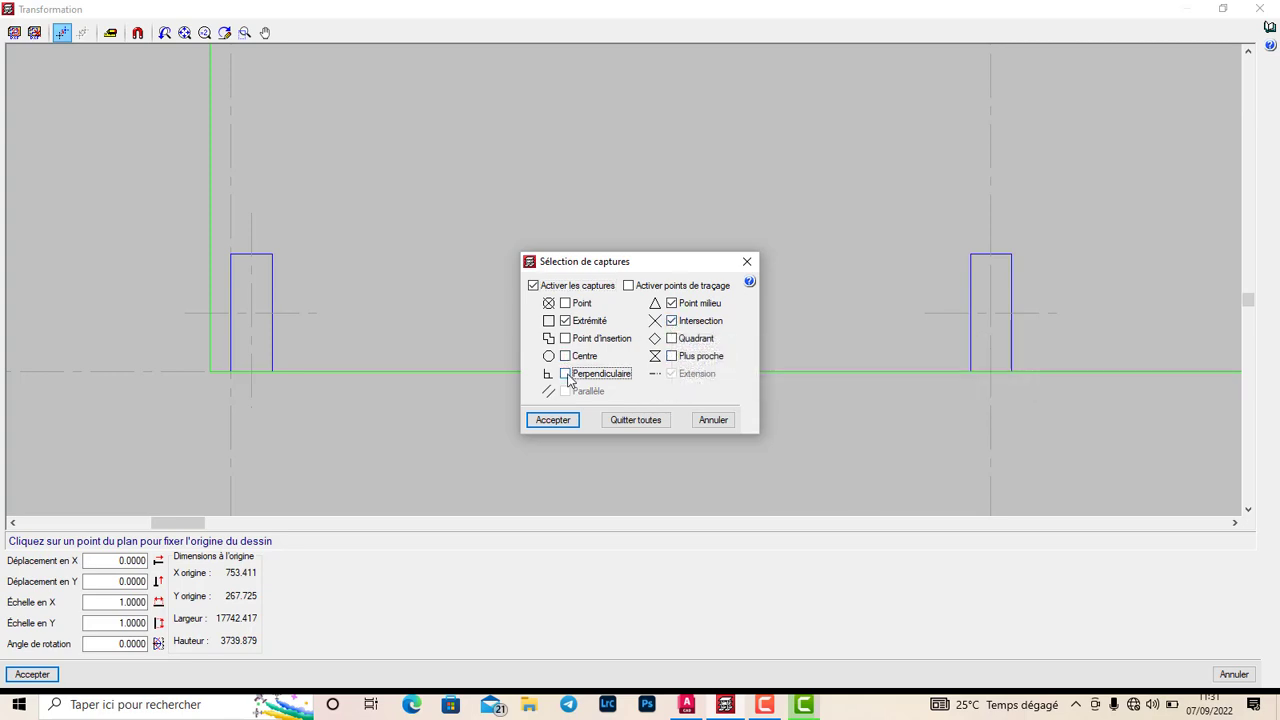
click(628, 286)
click(556, 420)
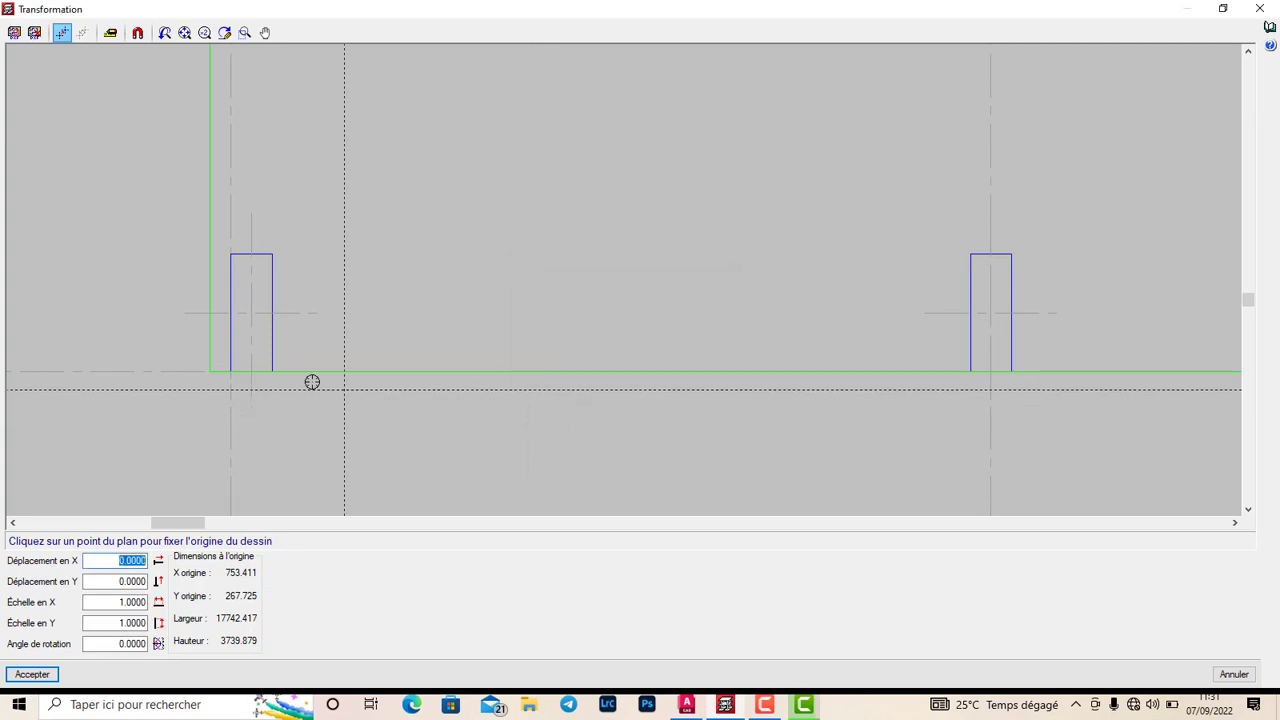
Set the drawing's origin at the lower-left corner of the first plan's column at axes 1 and A.
click(230, 372)
scroll(300, 412, down, 3)
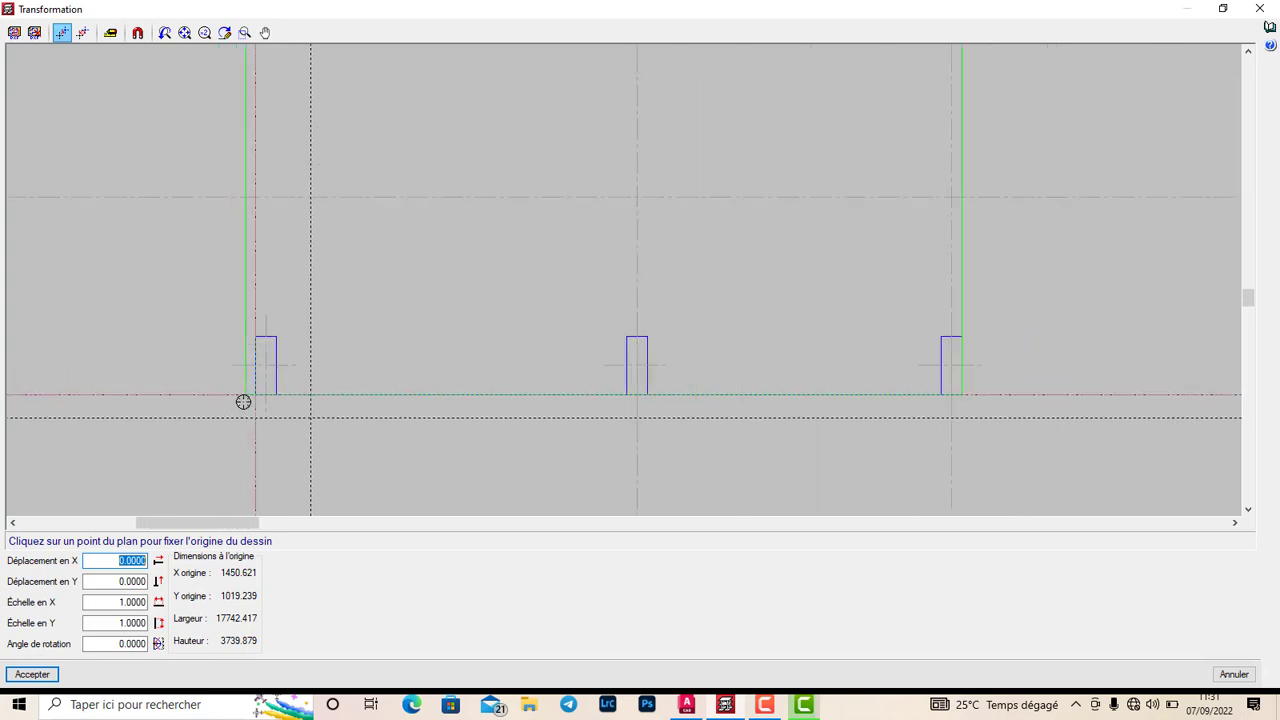
scroll(243, 401, down, 6)
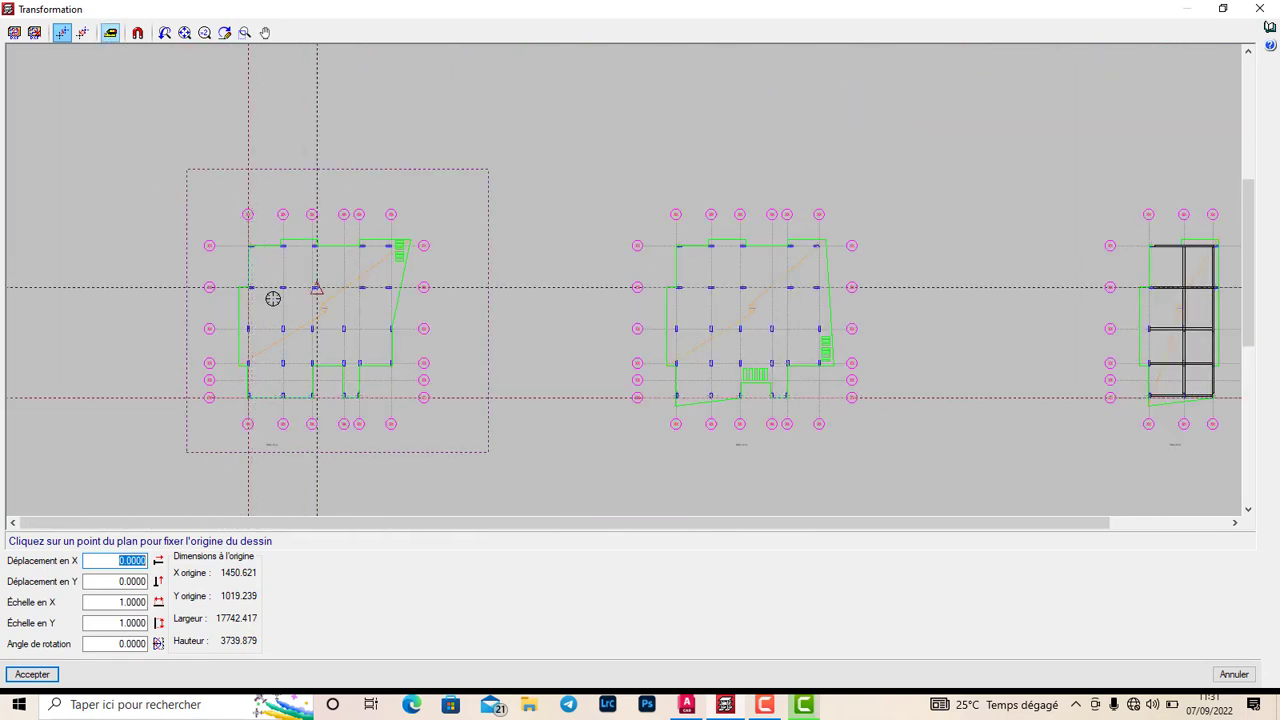
Start defining a reference distance on the first plan and check the dimensioned column's length and width in AutoCAD.
click(110, 32)
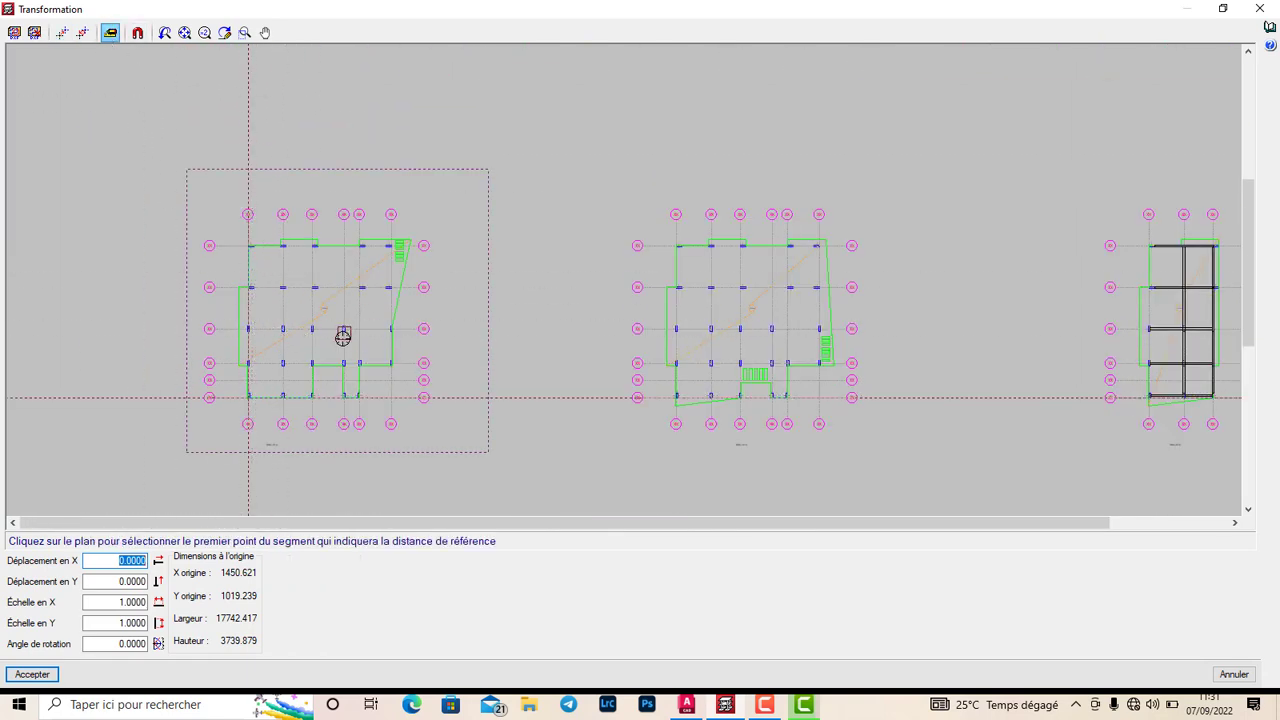
scroll(220, 320, up, 5)
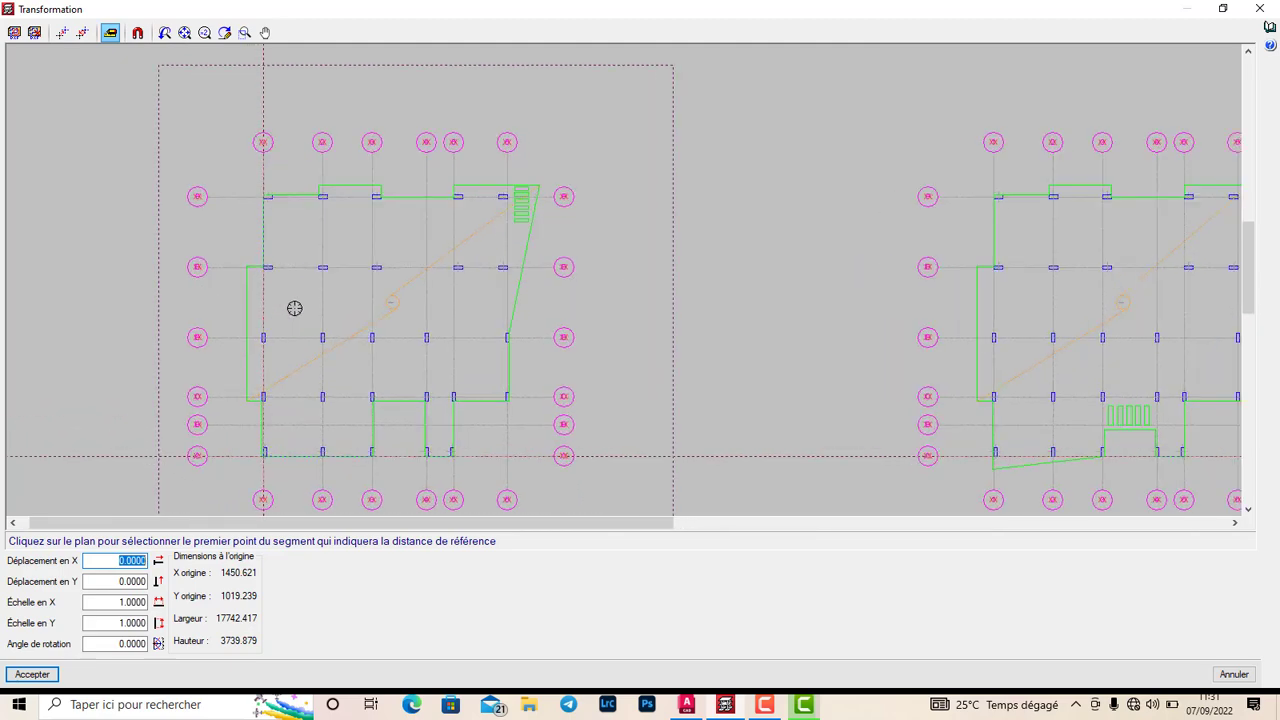
scroll(294, 308, up, 4)
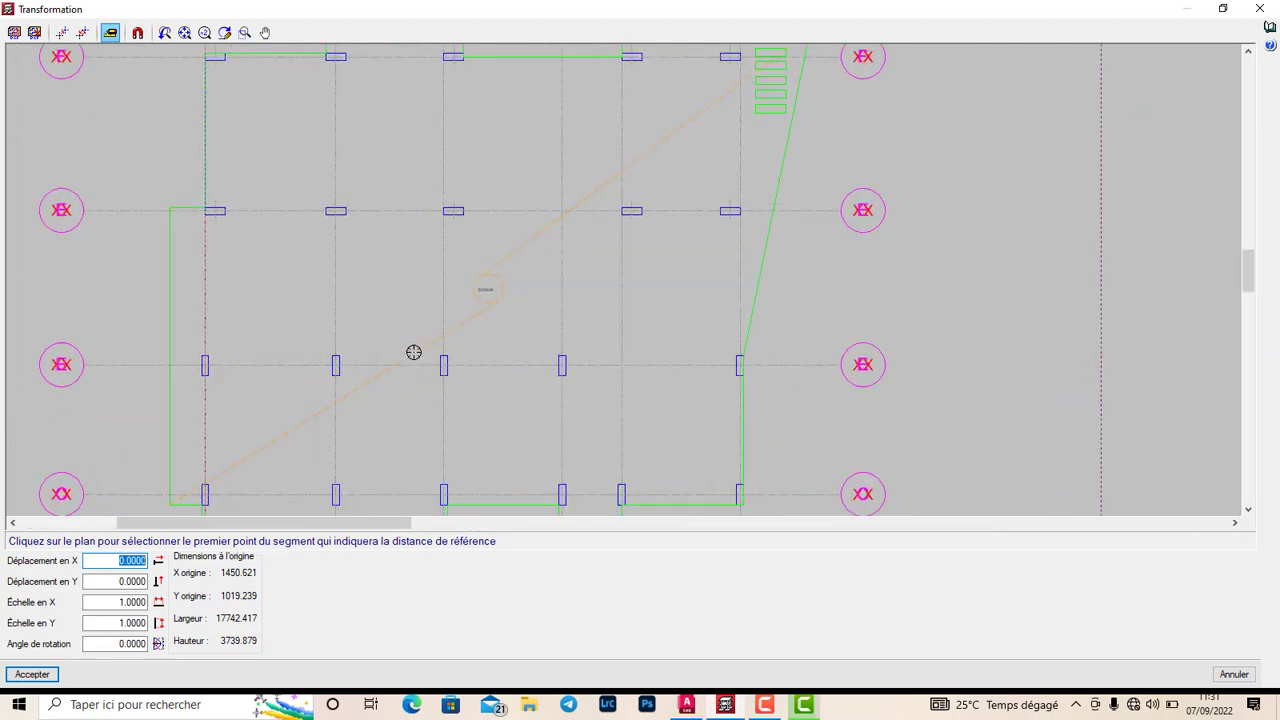
scroll(413, 352, up, 5)
scroll(420, 369, down, 4)
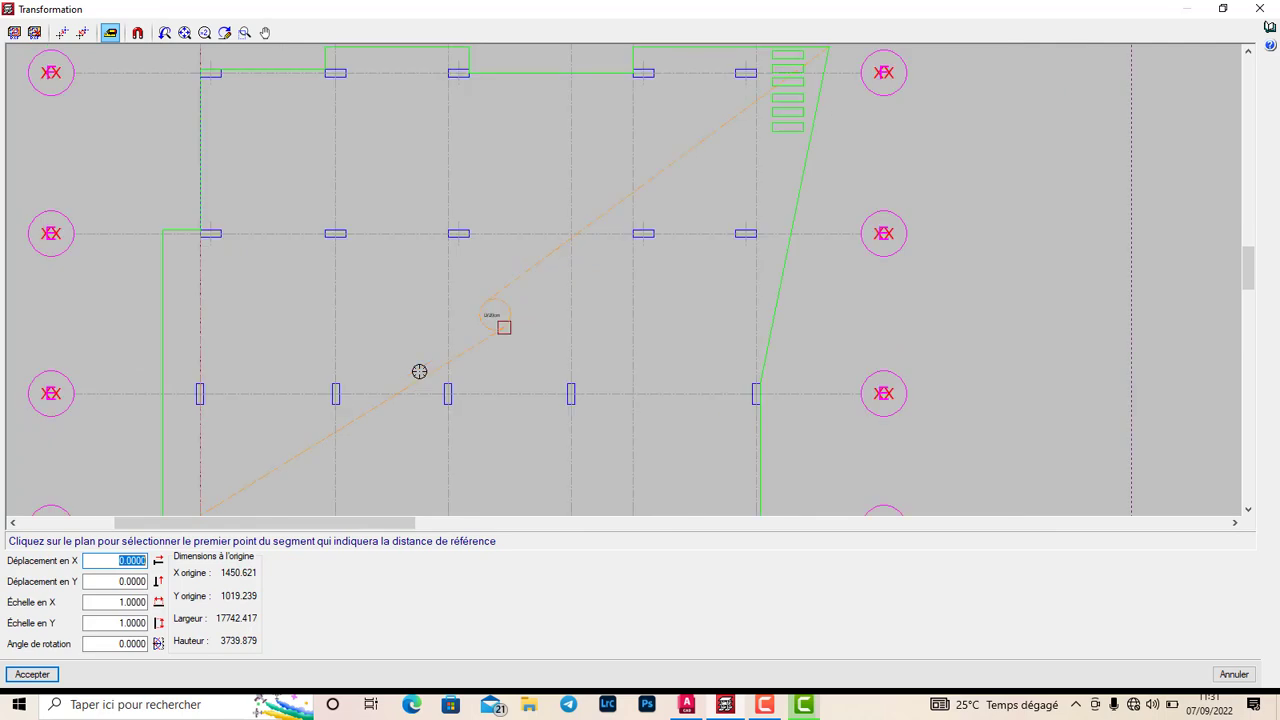
scroll(462, 214, up, 3)
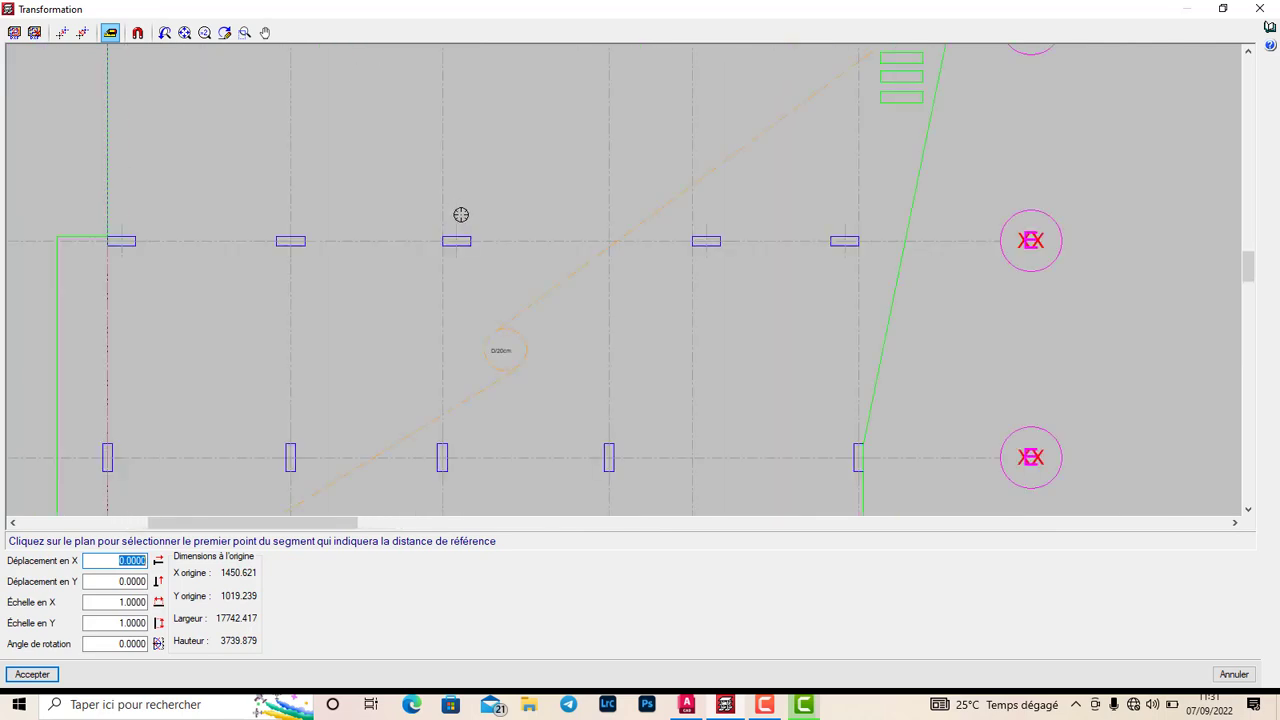
scroll(461, 214, up, 5)
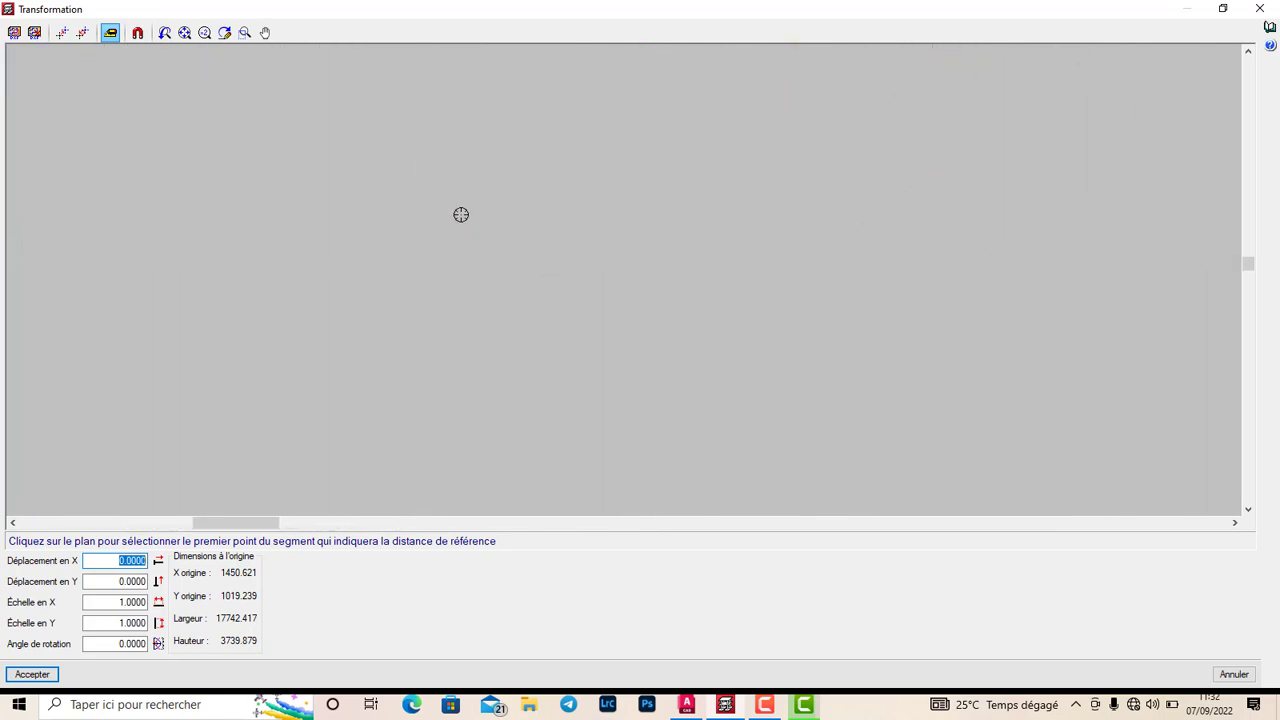
scroll(440, 238, down, 5)
scroll(411, 269, up, 2)
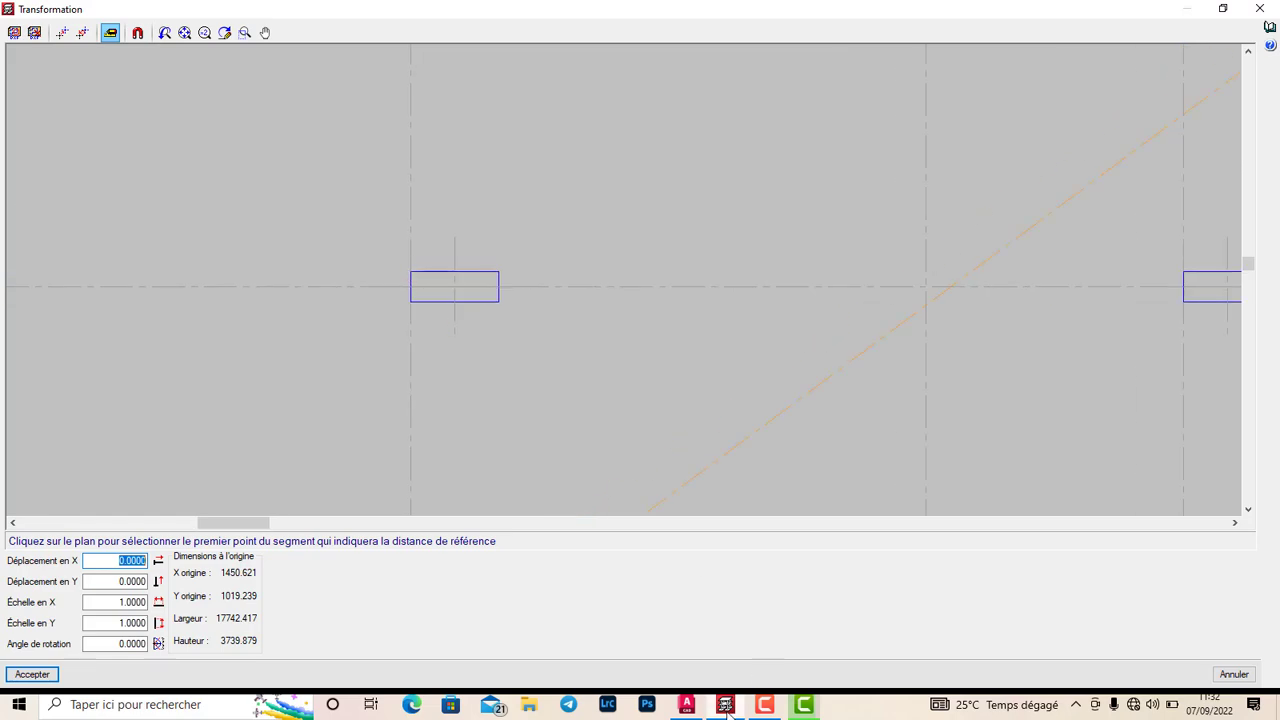
click(686, 706)
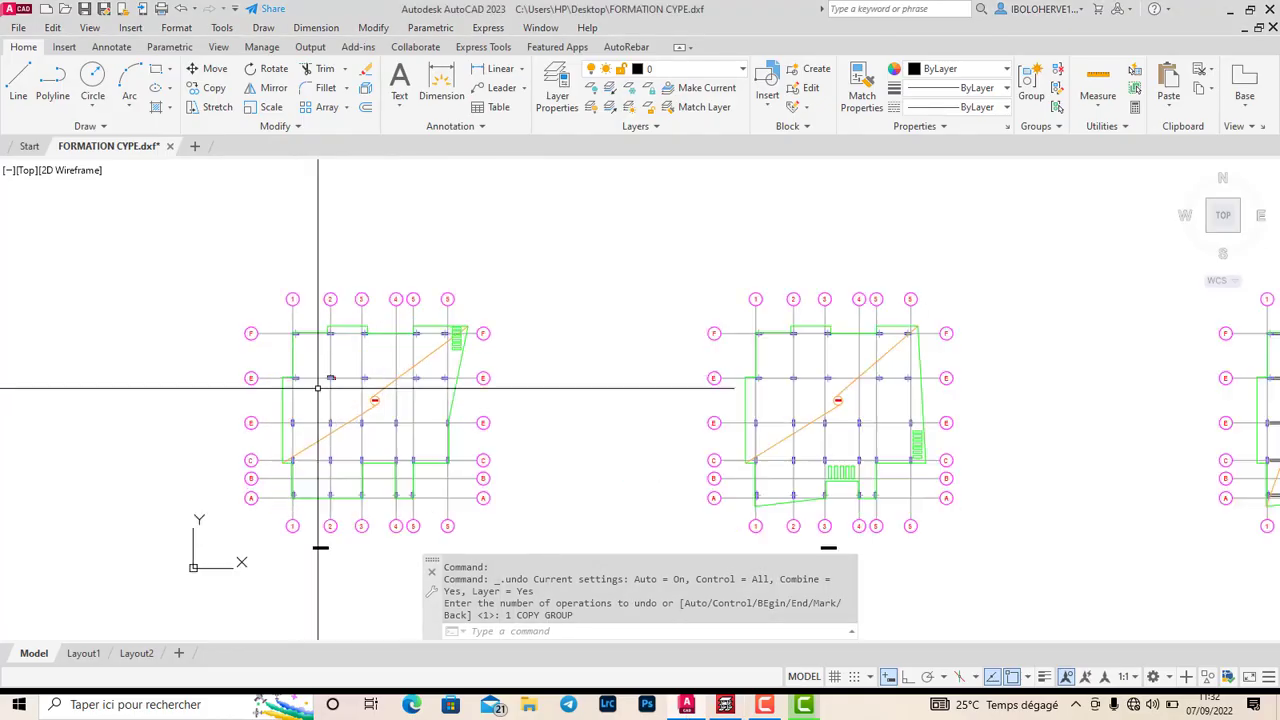
scroll(318, 388, up, 8)
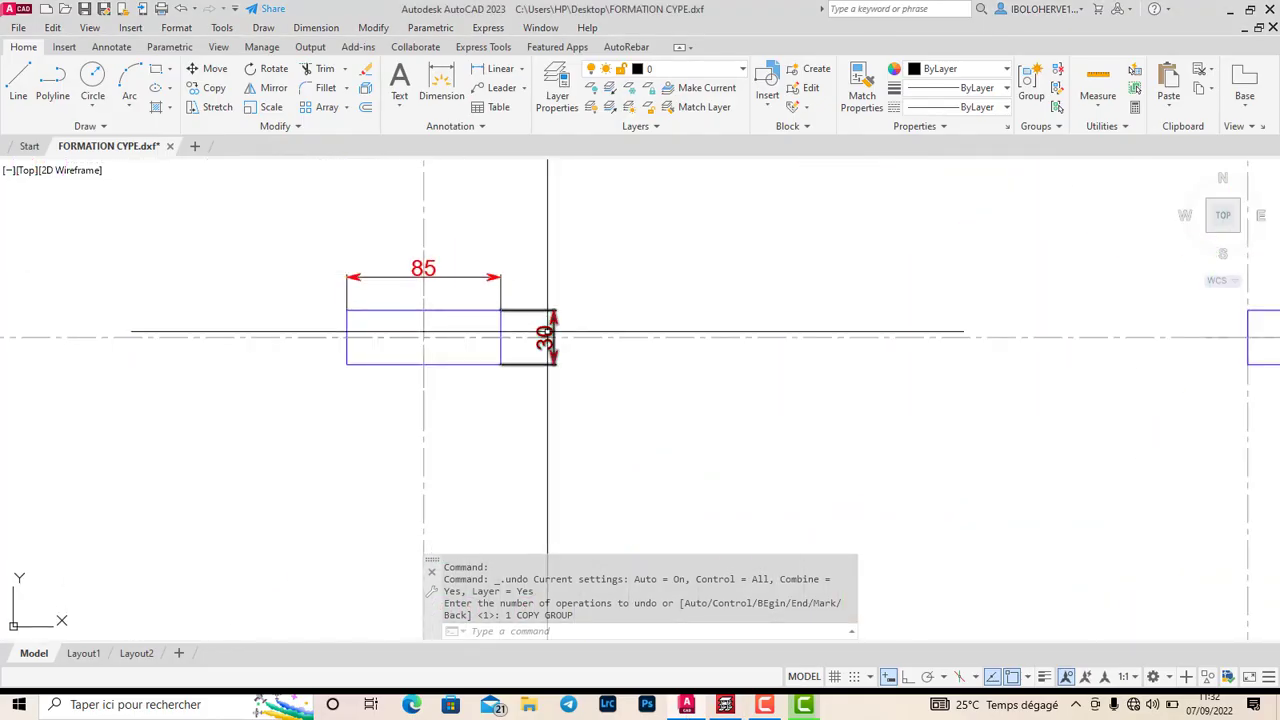
Switch to CYPECAD, scale the drawing with the first plan column's long side as a 0.85 m reference distance, and accept the transformation.
click(725, 705)
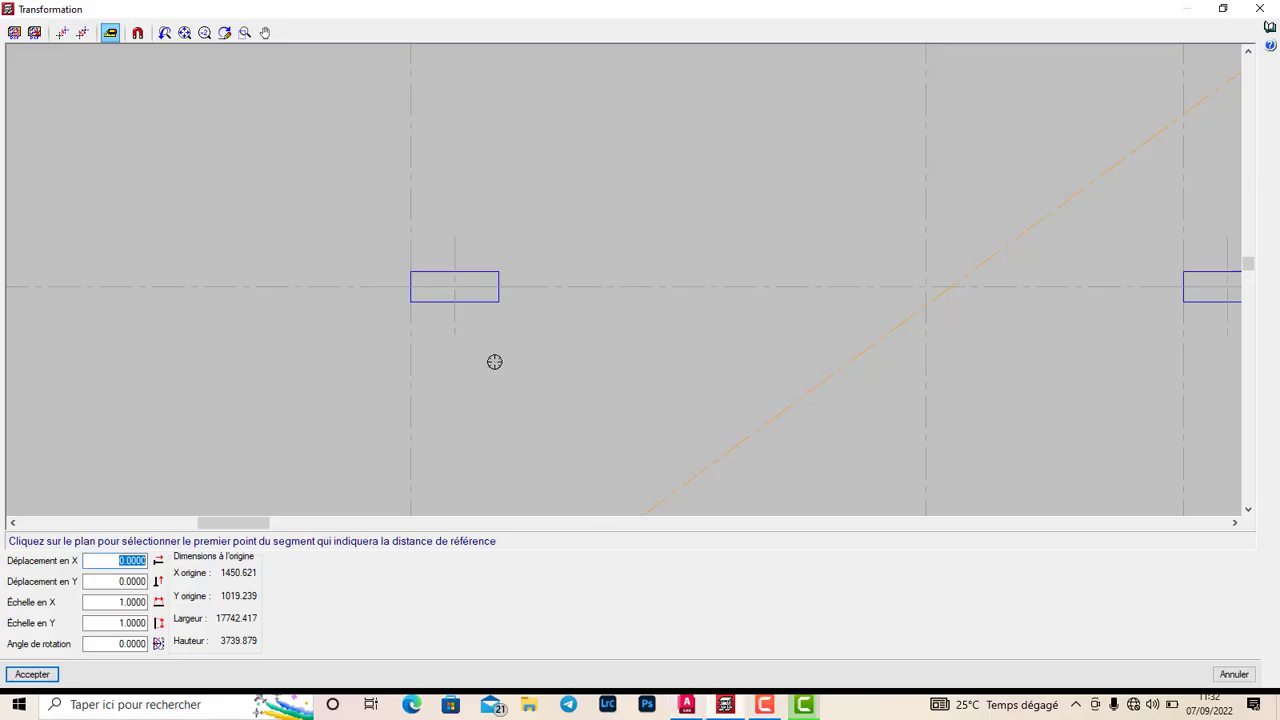
scroll(423, 251, up, 1)
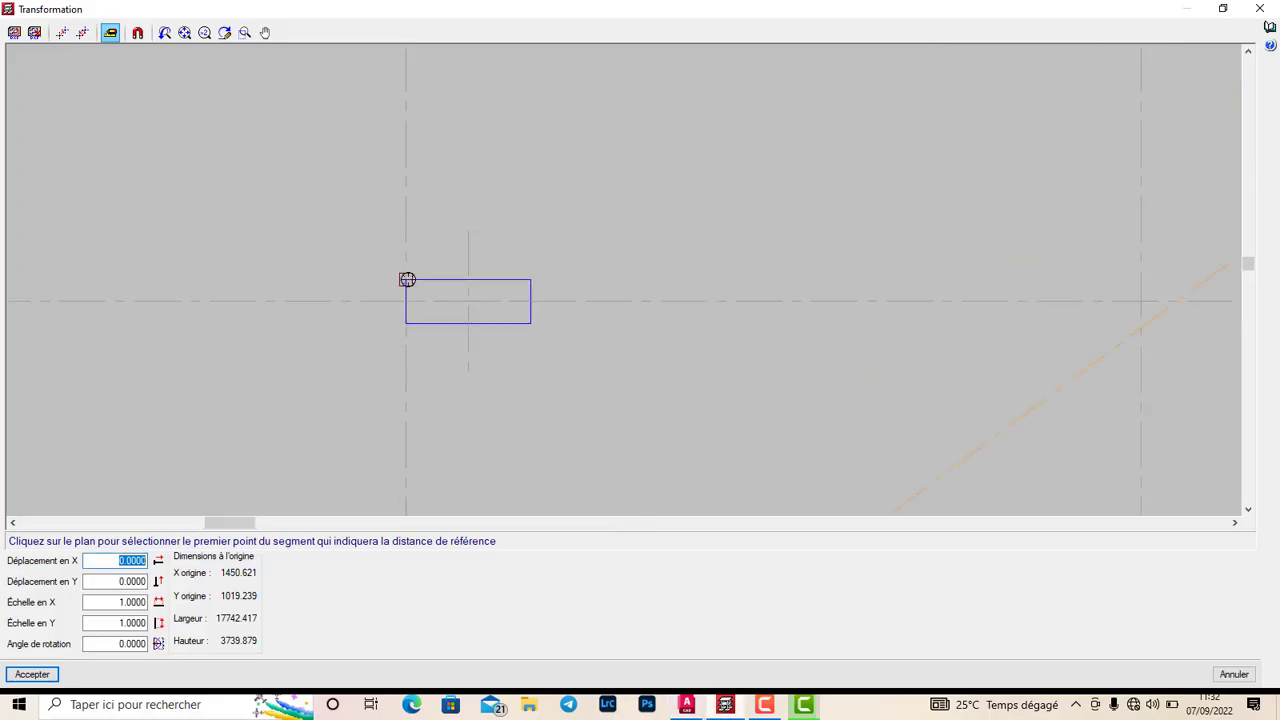
click(405, 280)
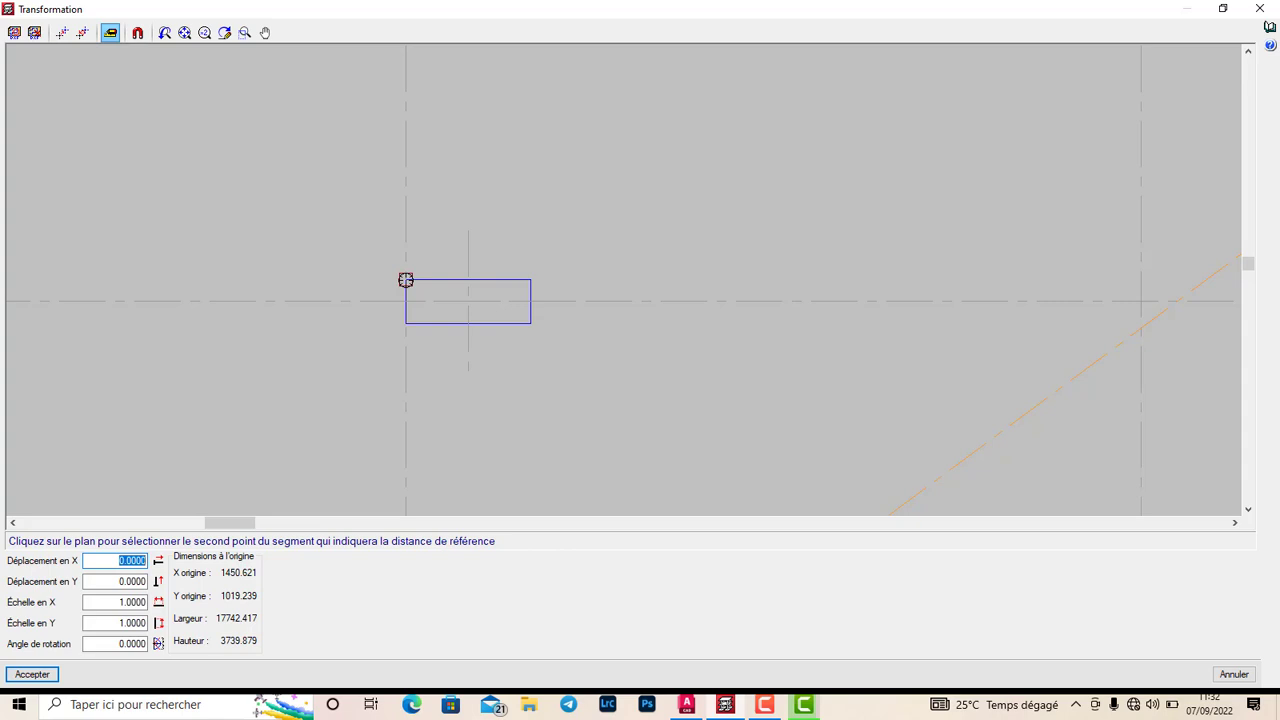
click(530, 281)
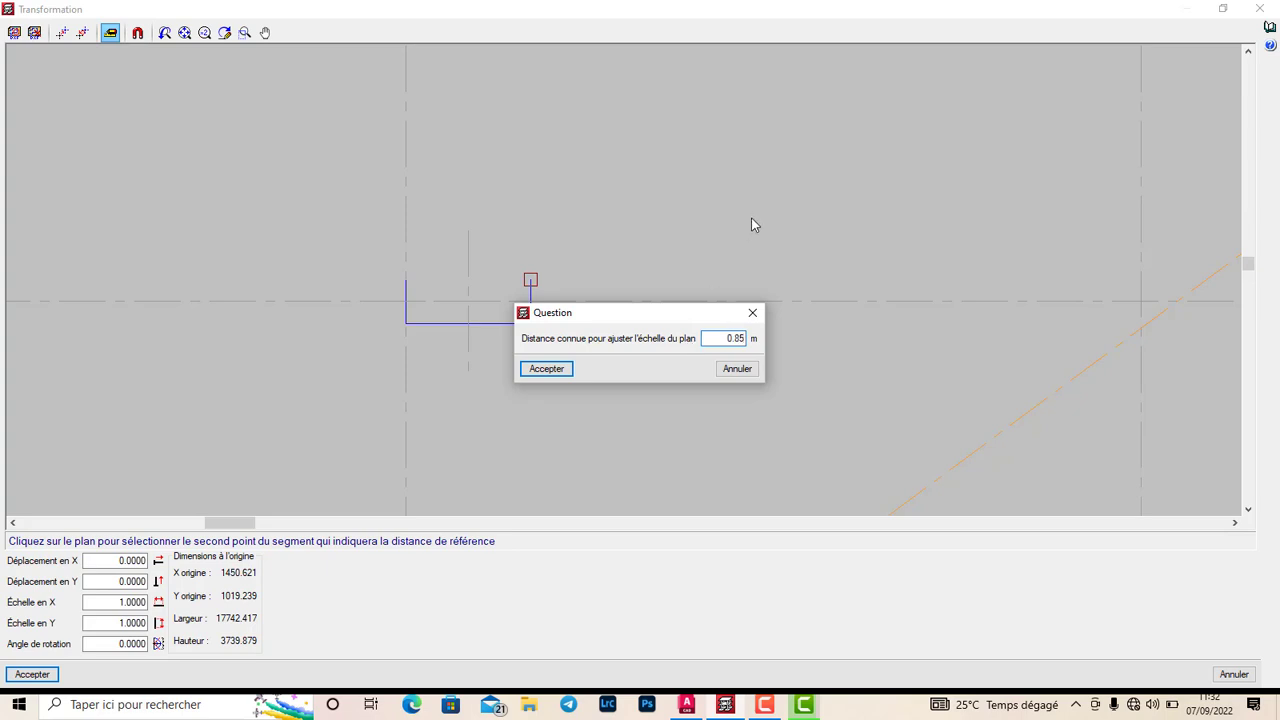
click(548, 369)
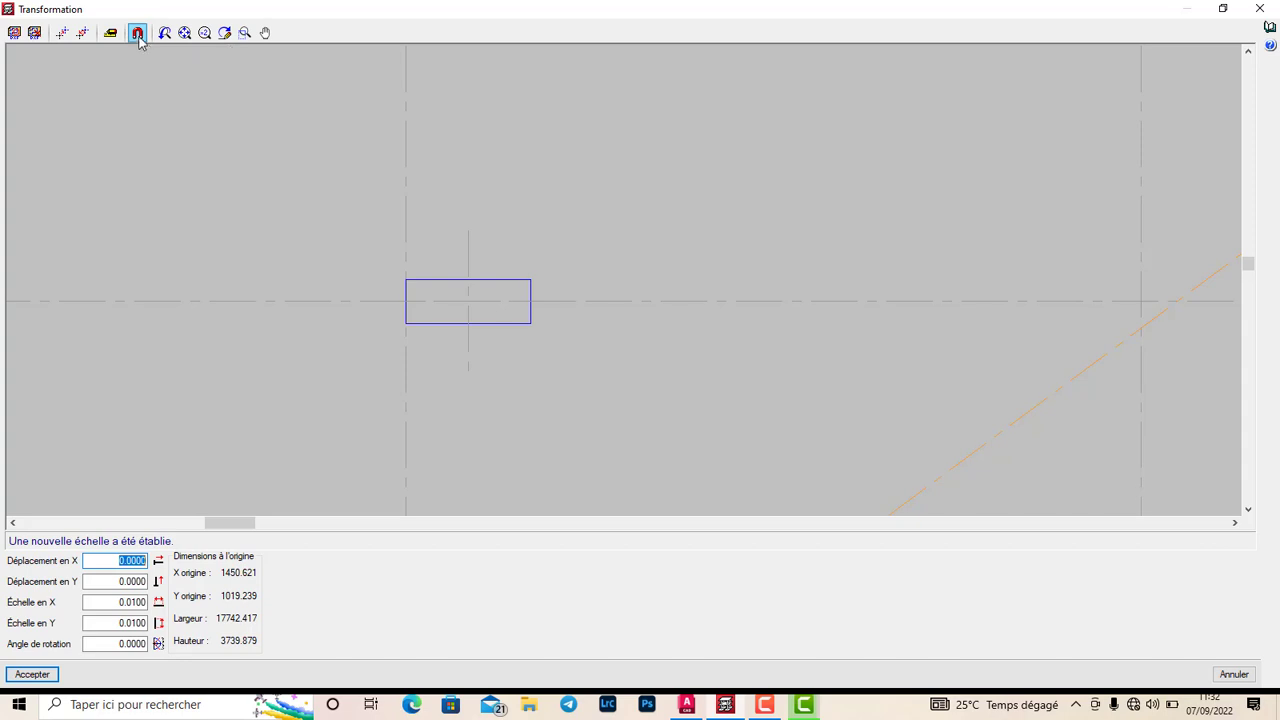
scroll(838, 272, down, 8)
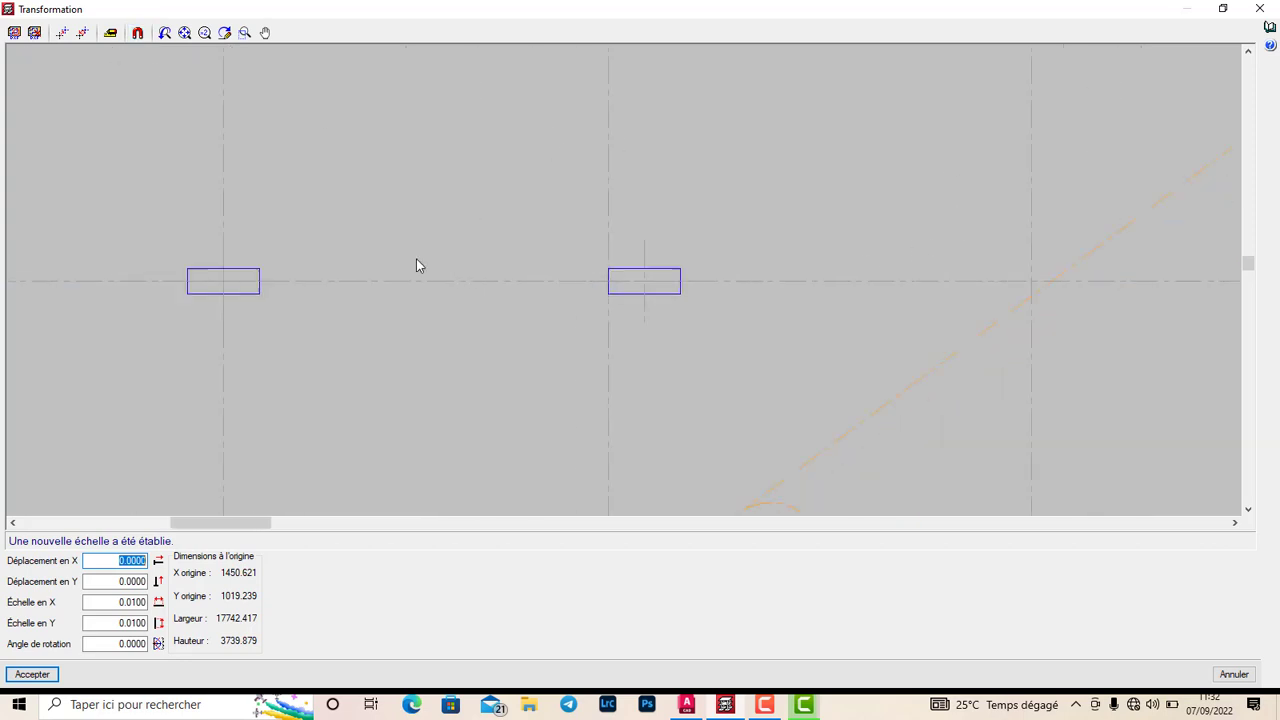
scroll(360, 276, down, 8)
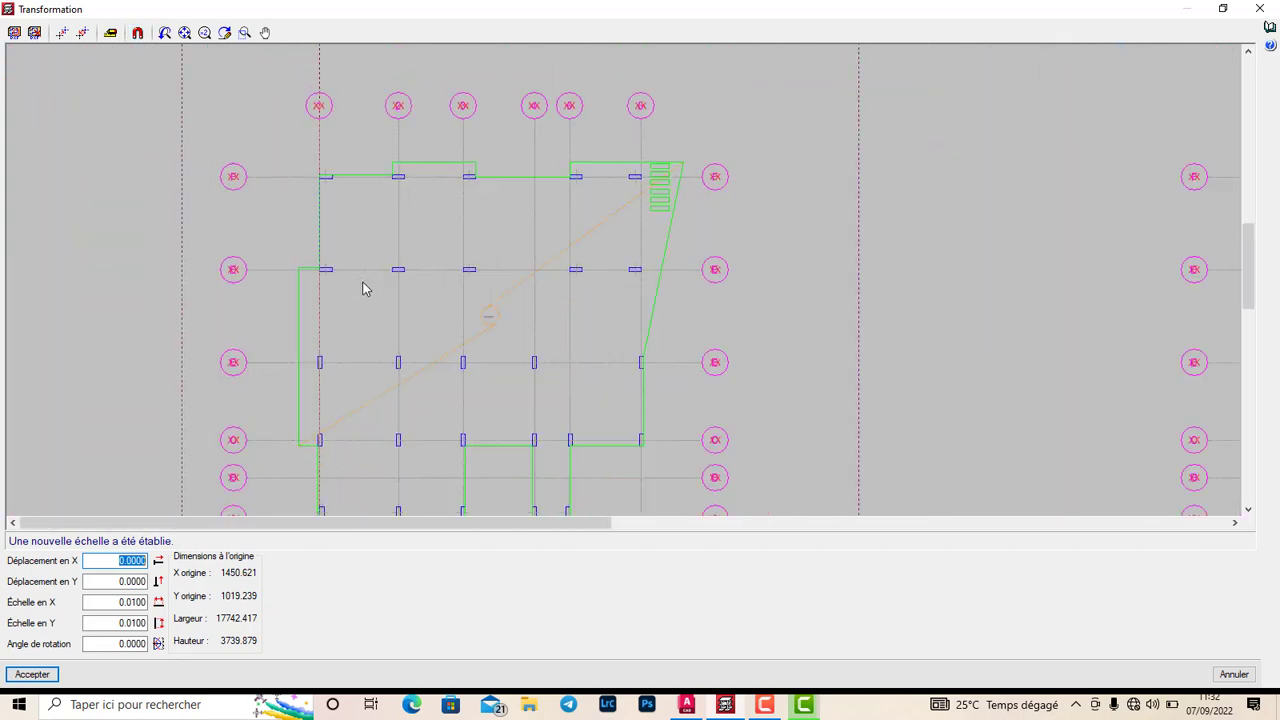
scroll(212, 326, down, 6)
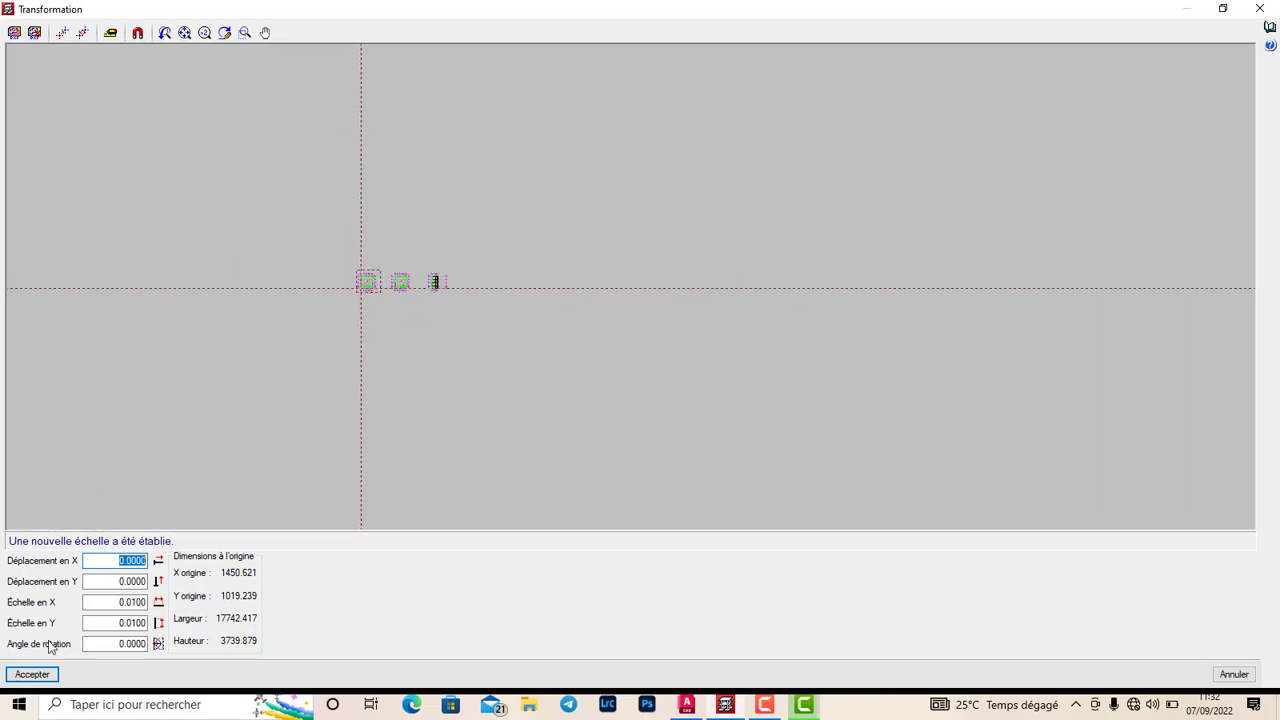
click(32, 674)
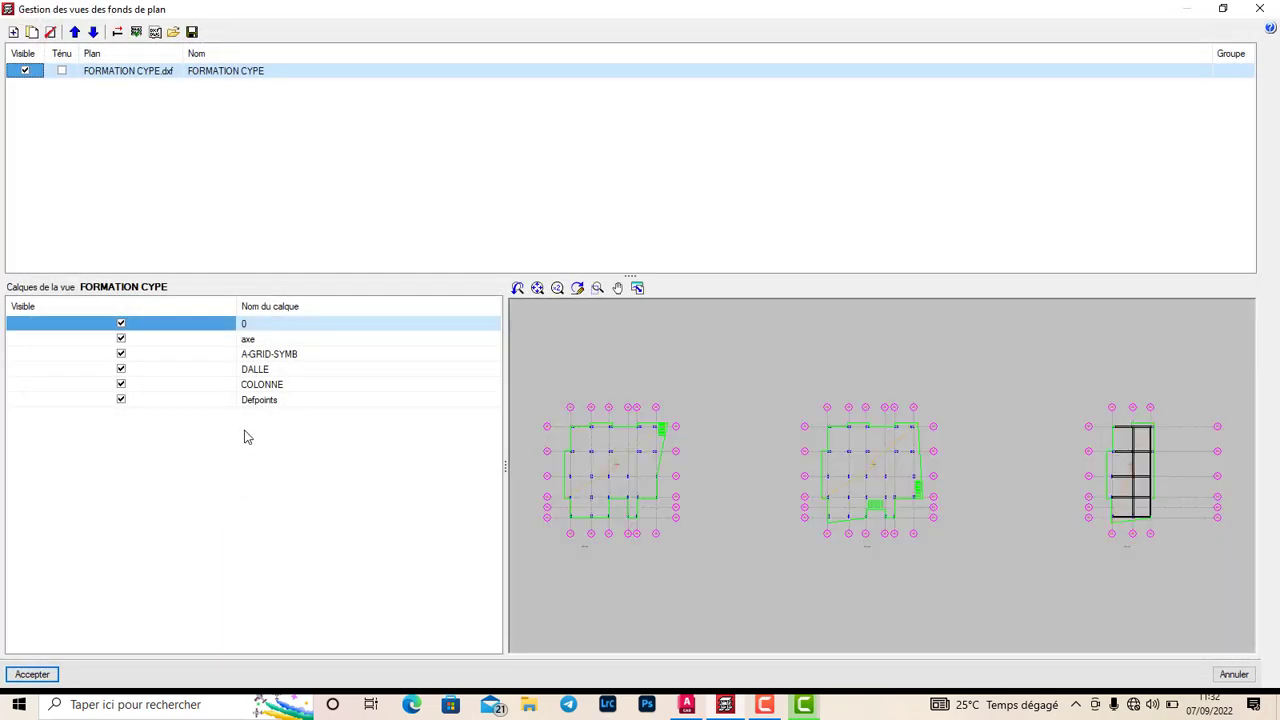
click(150, 74)
right_click(149, 72)
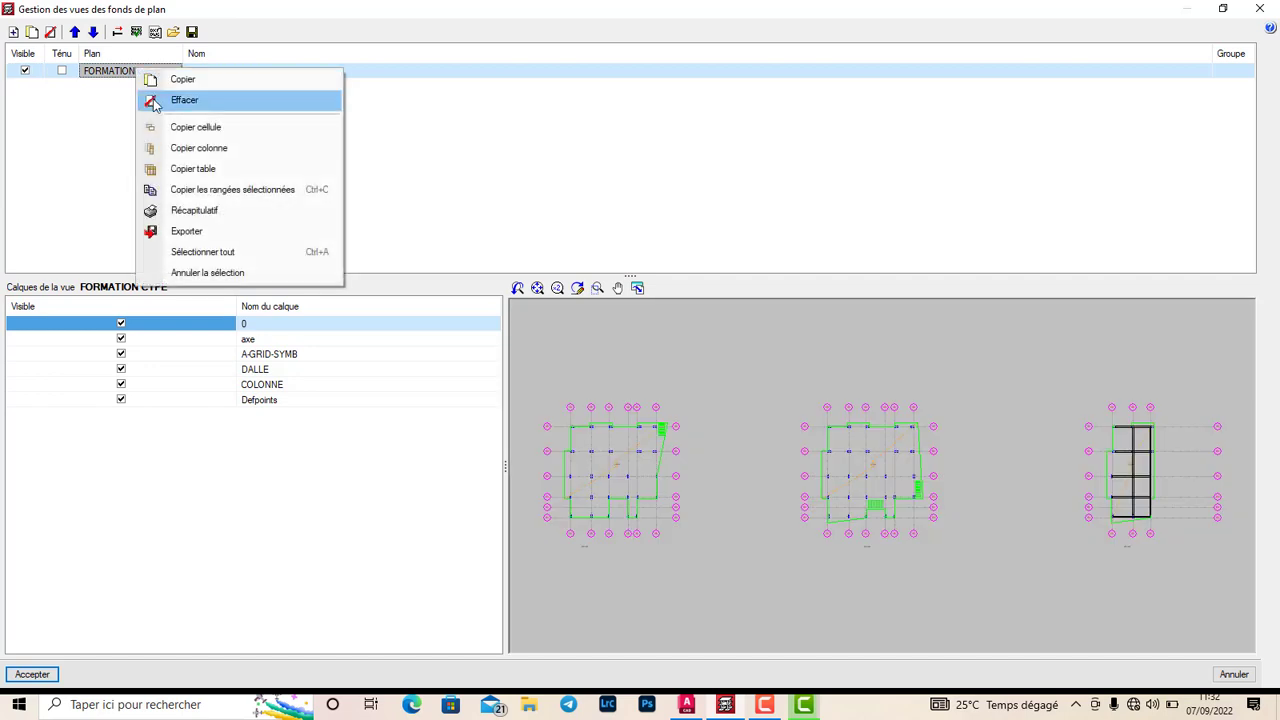
click(225, 152)
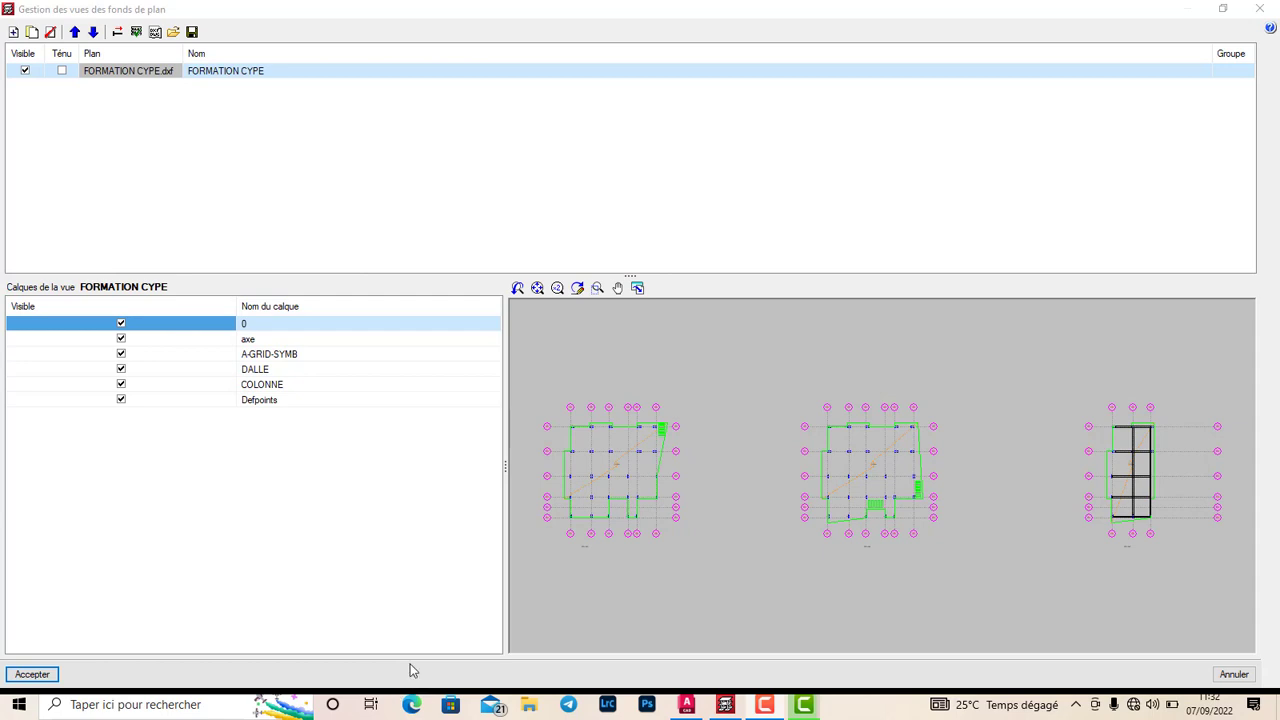
right_click(116, 73)
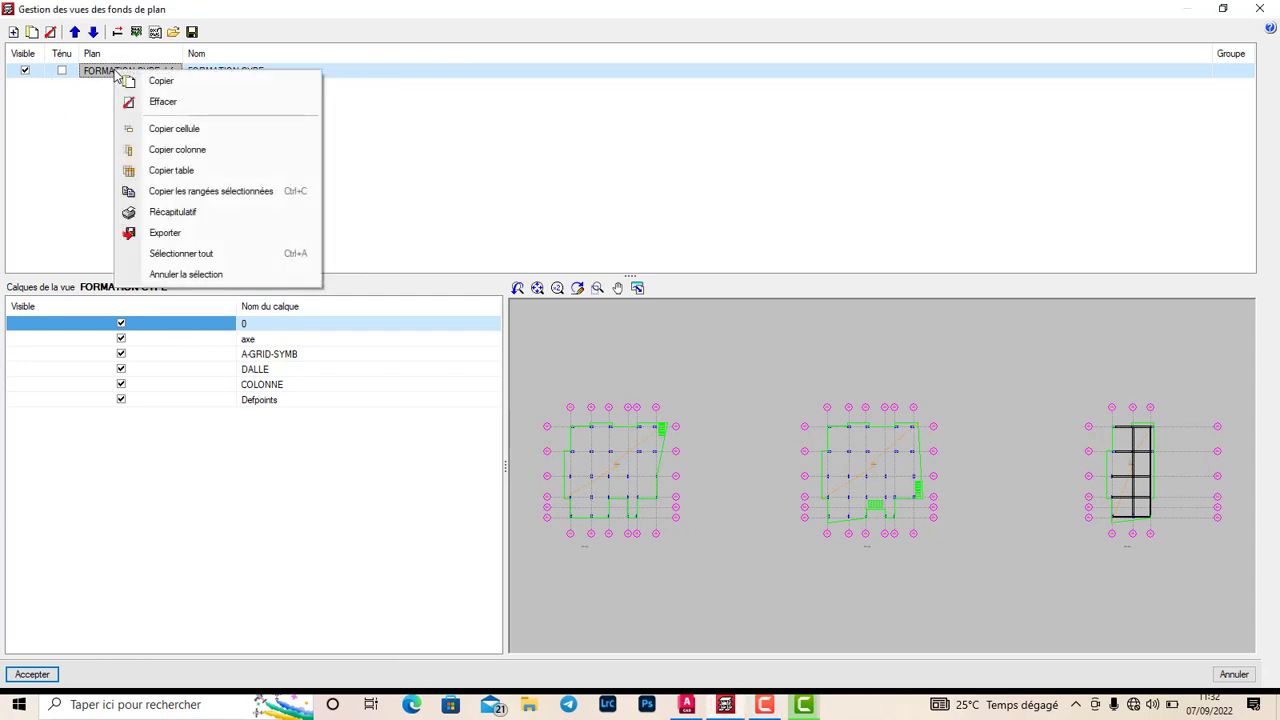
click(107, 105)
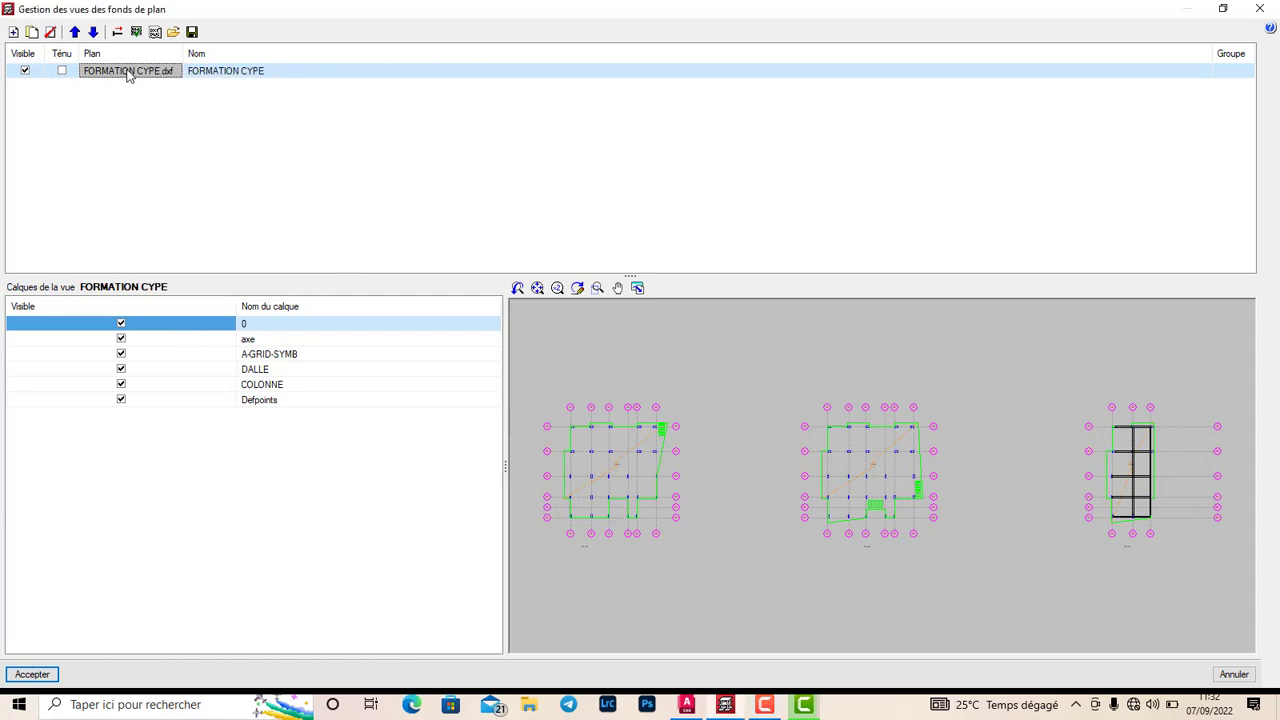
Rename the FORMATION CYPE background view as RDC.
click(232, 79)
click(258, 77)
drag(266, 77, 172, 88)
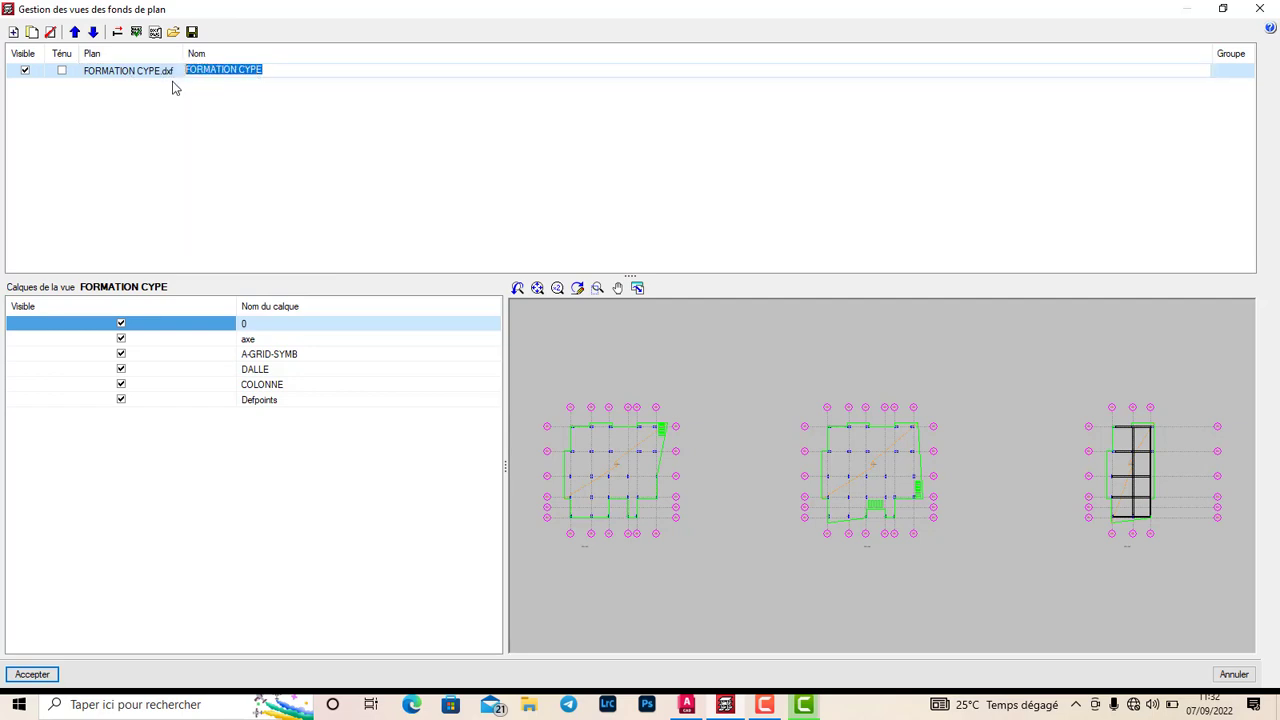
text(rd)
drag(193, 76, 177, 80)
text(RDC)
key(Return)
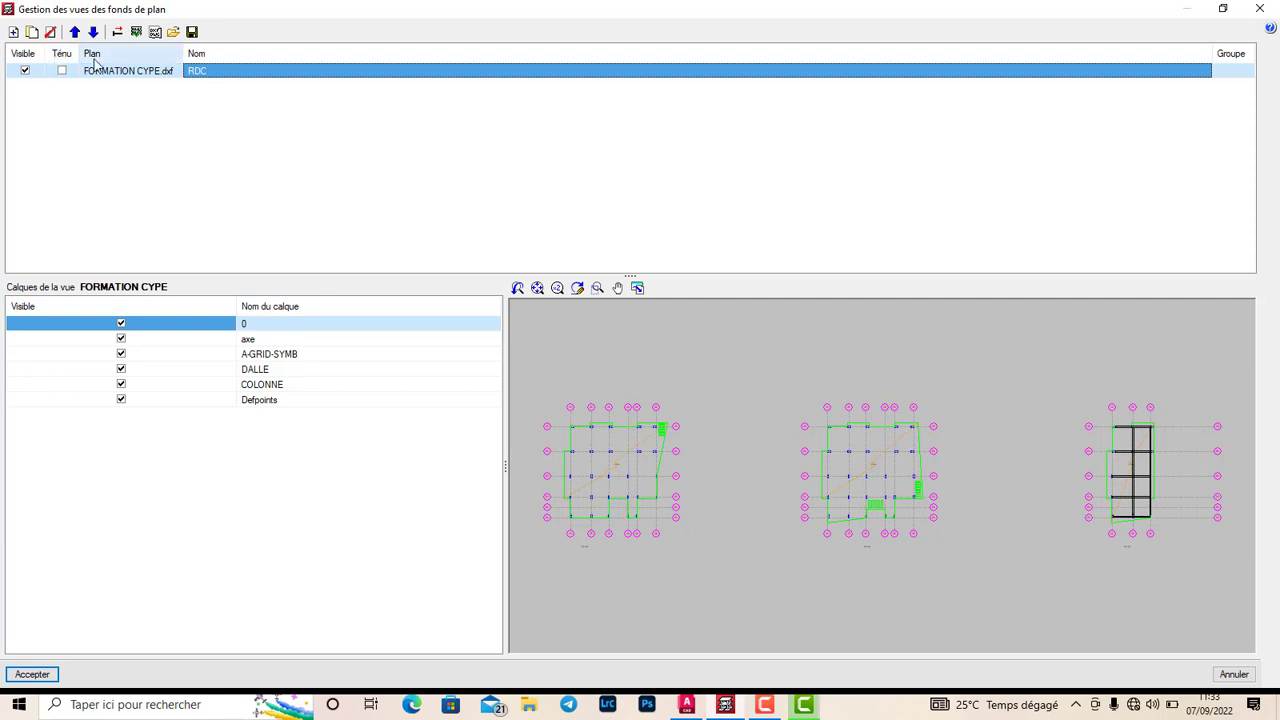
Make three copies of the RDC view in the list of background views.
click(31, 34)
click(31, 34)
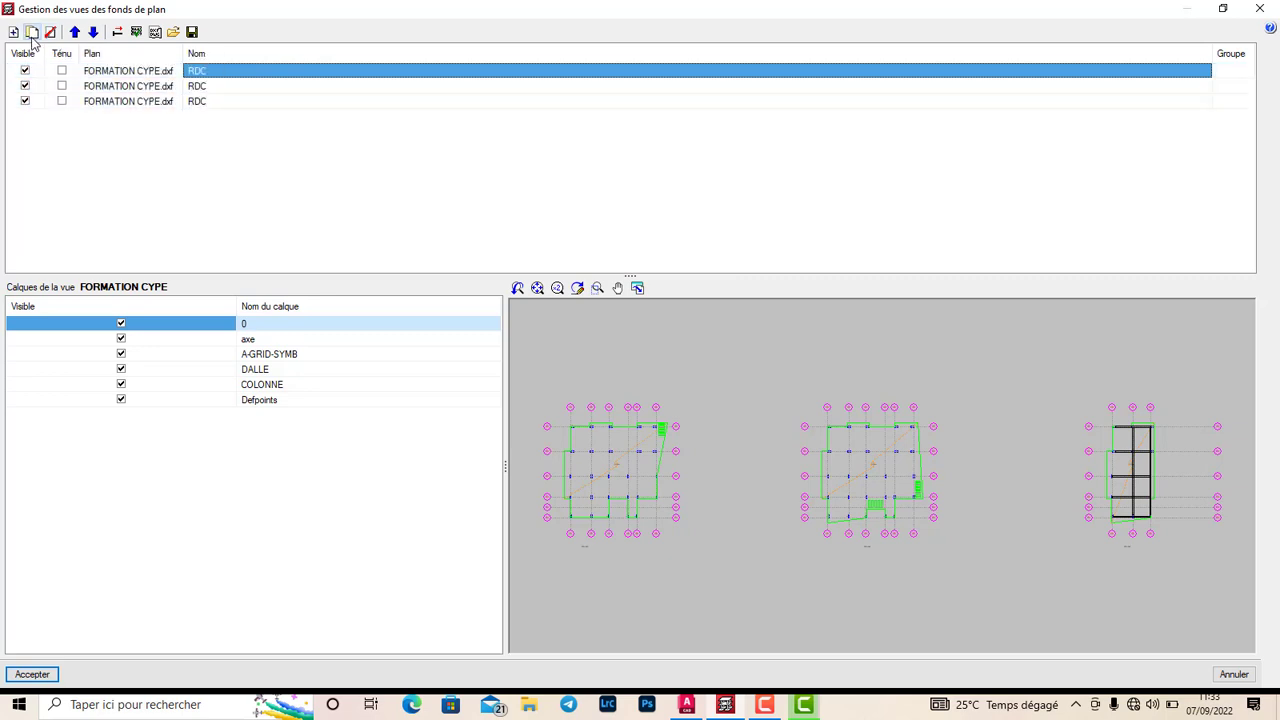
click(31, 34)
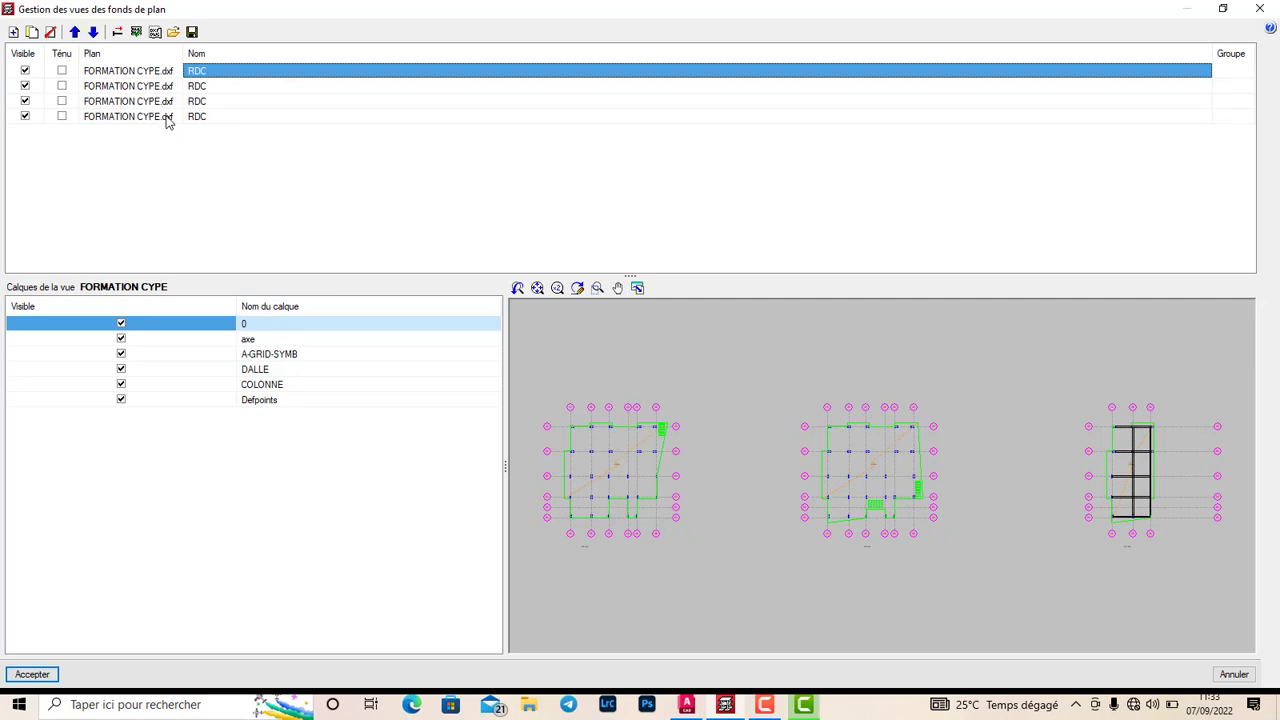
Rename the three copied views, in order, as R+1, R+2 and R+3.
click(208, 87)
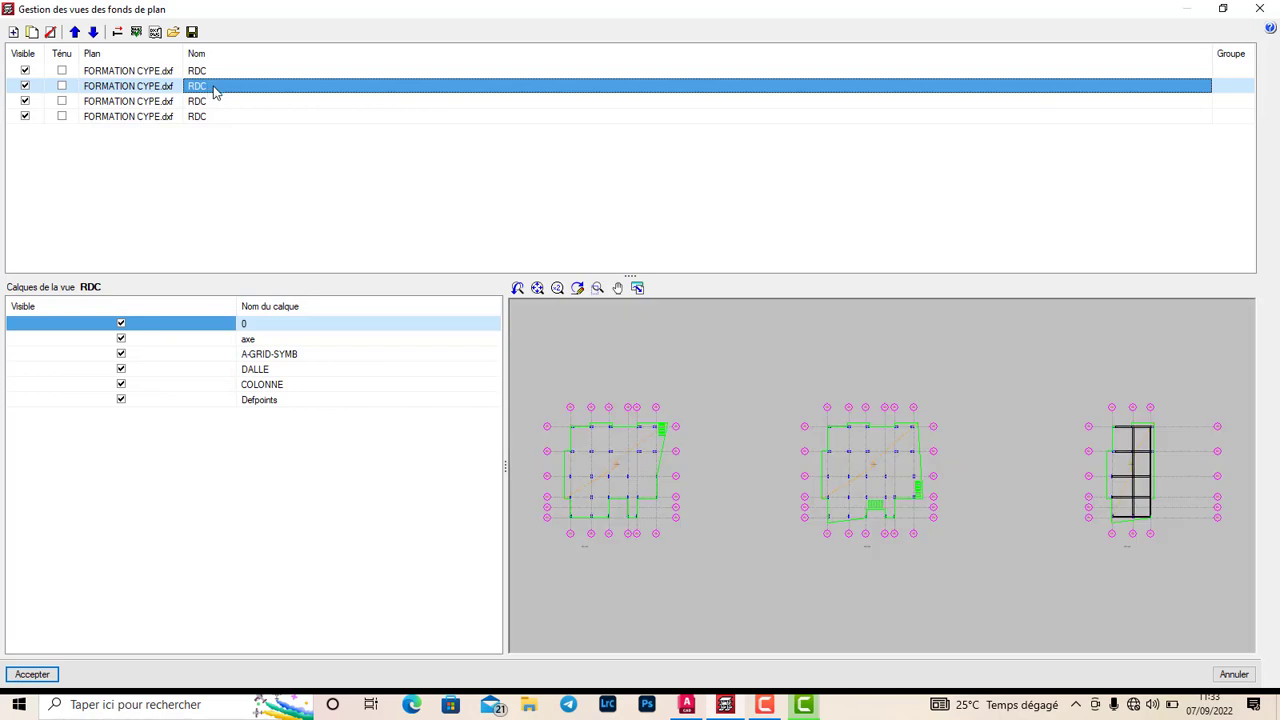
click(213, 90)
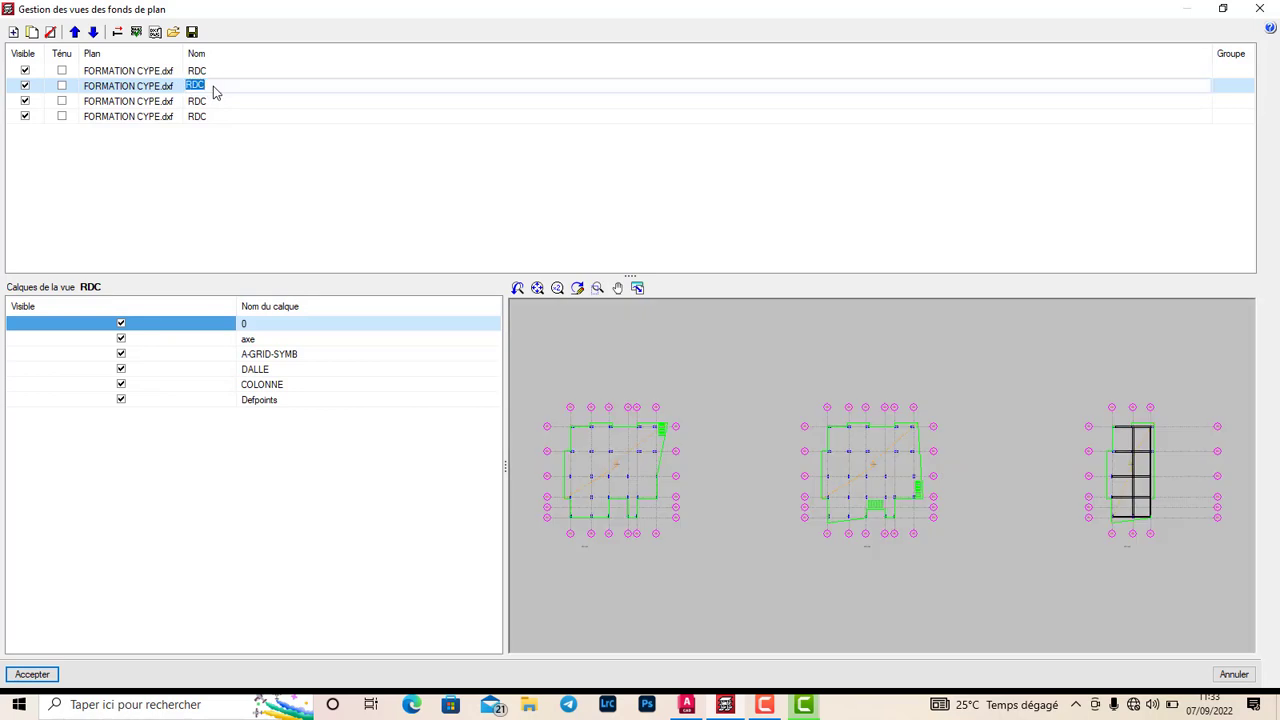
text(R+1)
click(207, 104)
click(206, 103)
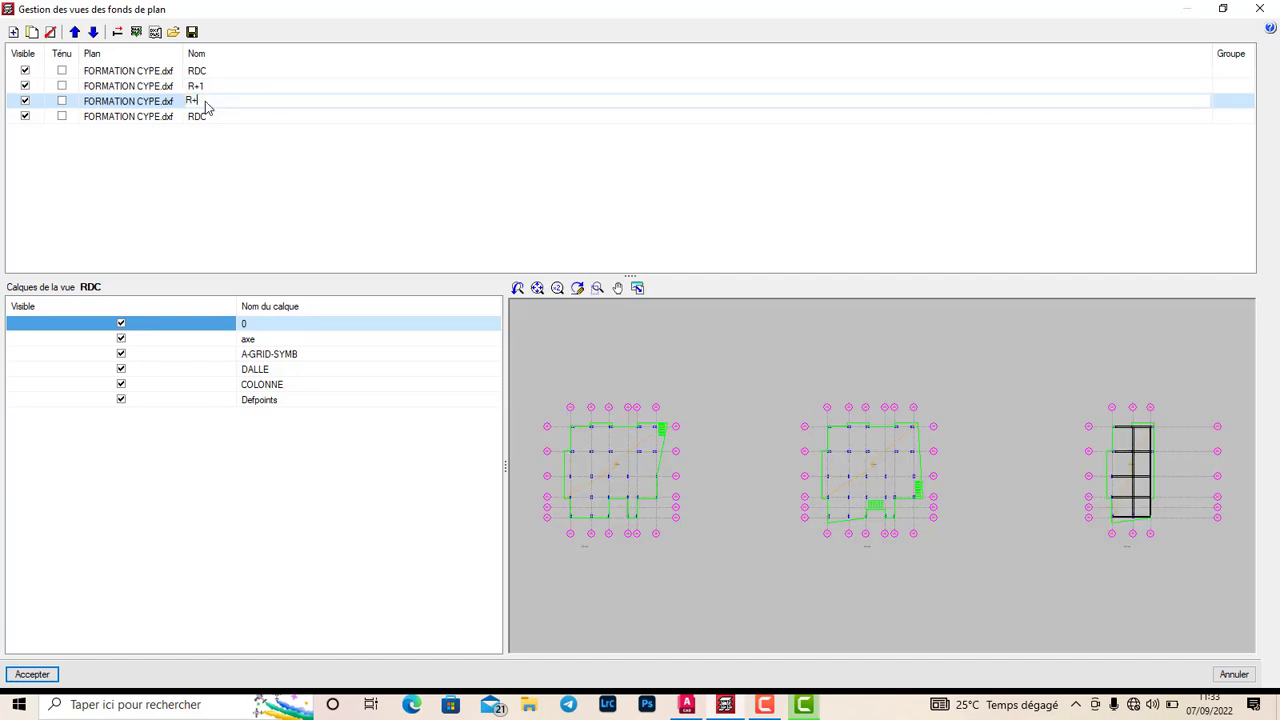
click(207, 118)
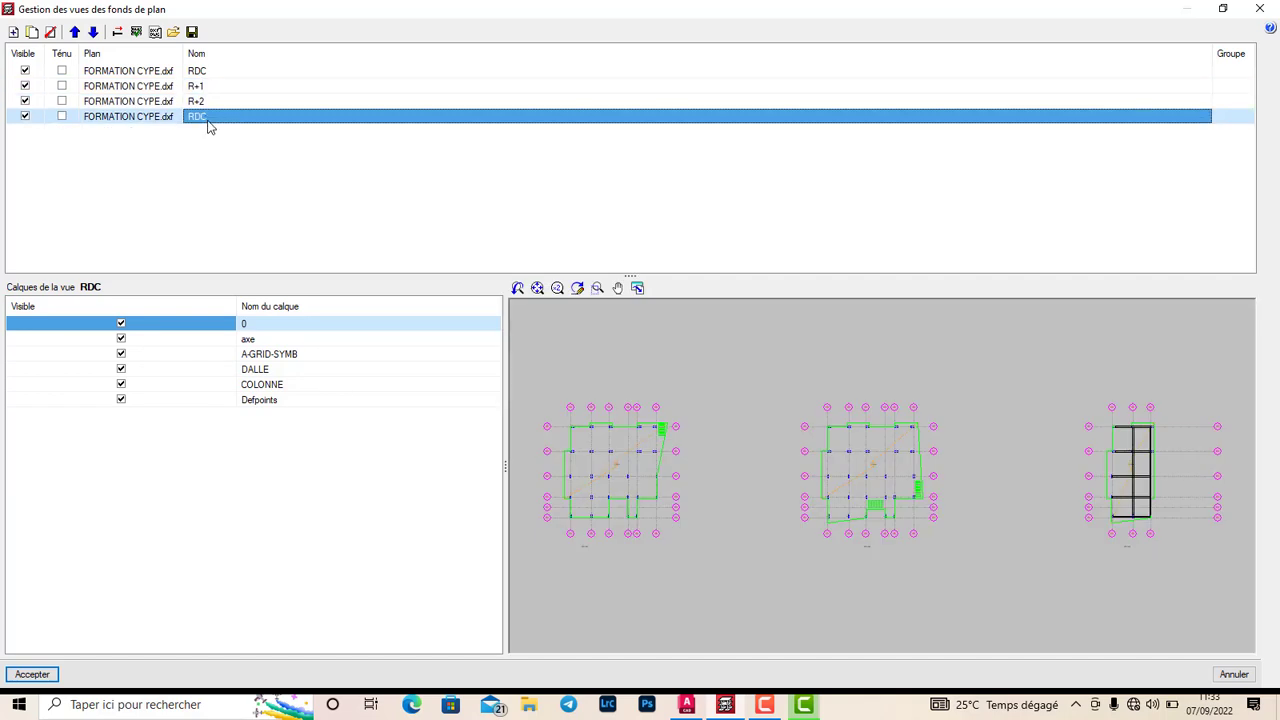
click(208, 119)
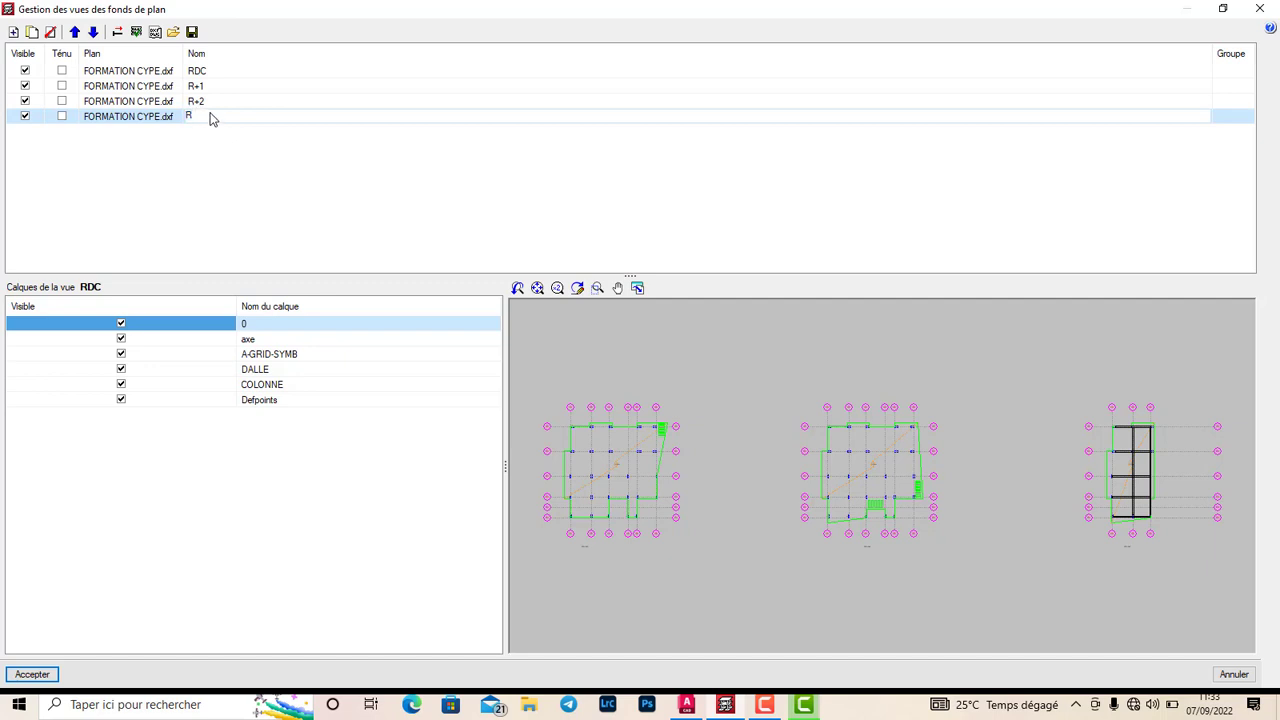
text(R+3)
click(688, 706)
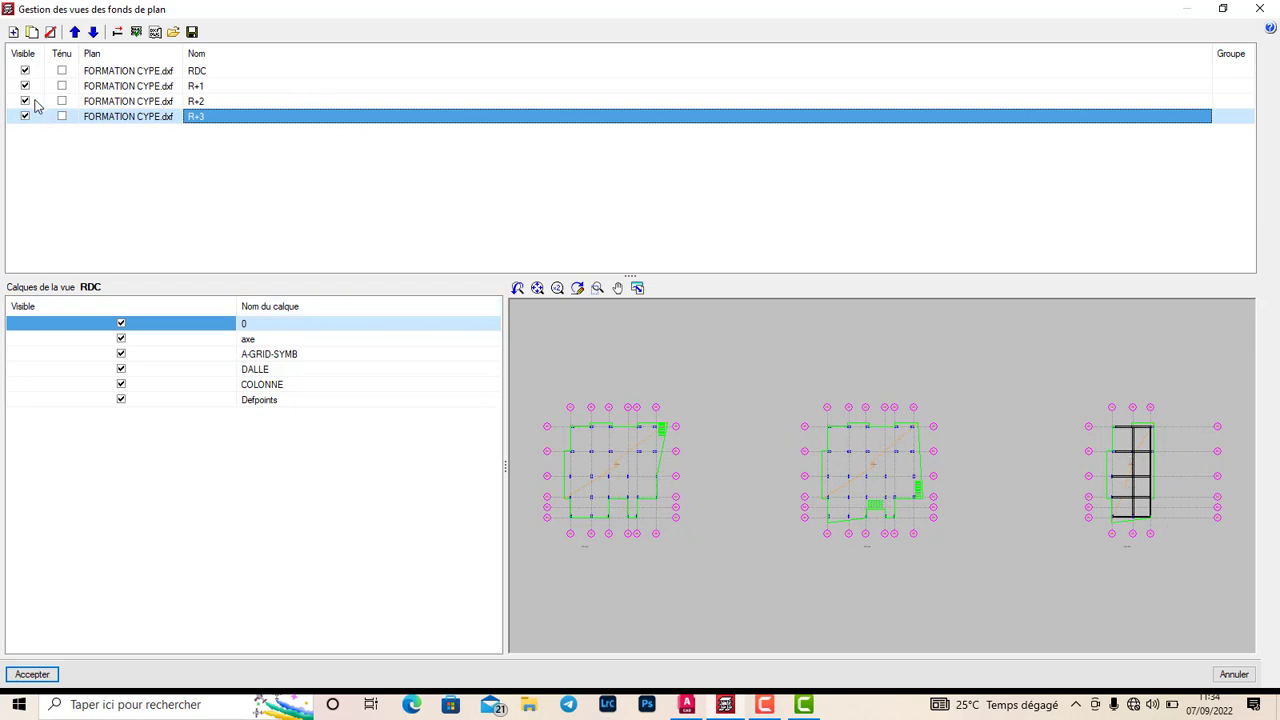
Add another background view based on the FORMATION CYPE DXF file from the Desktop.
click(14, 35)
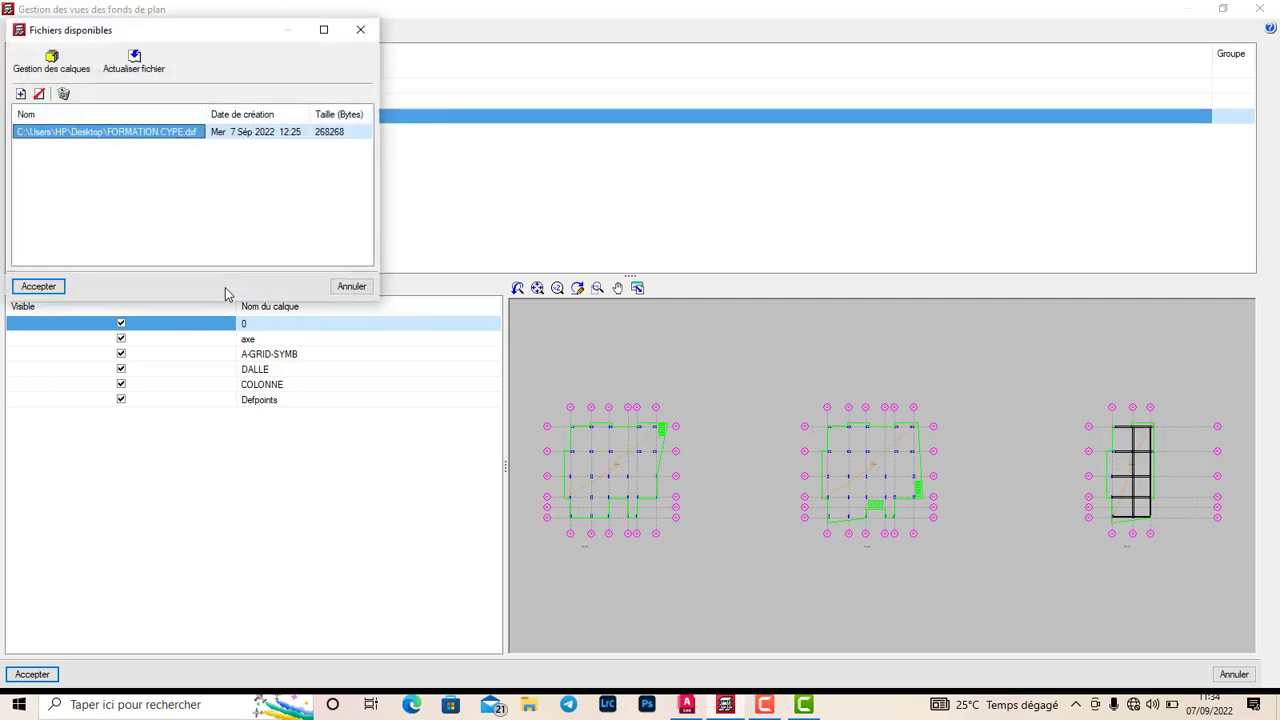
click(21, 94)
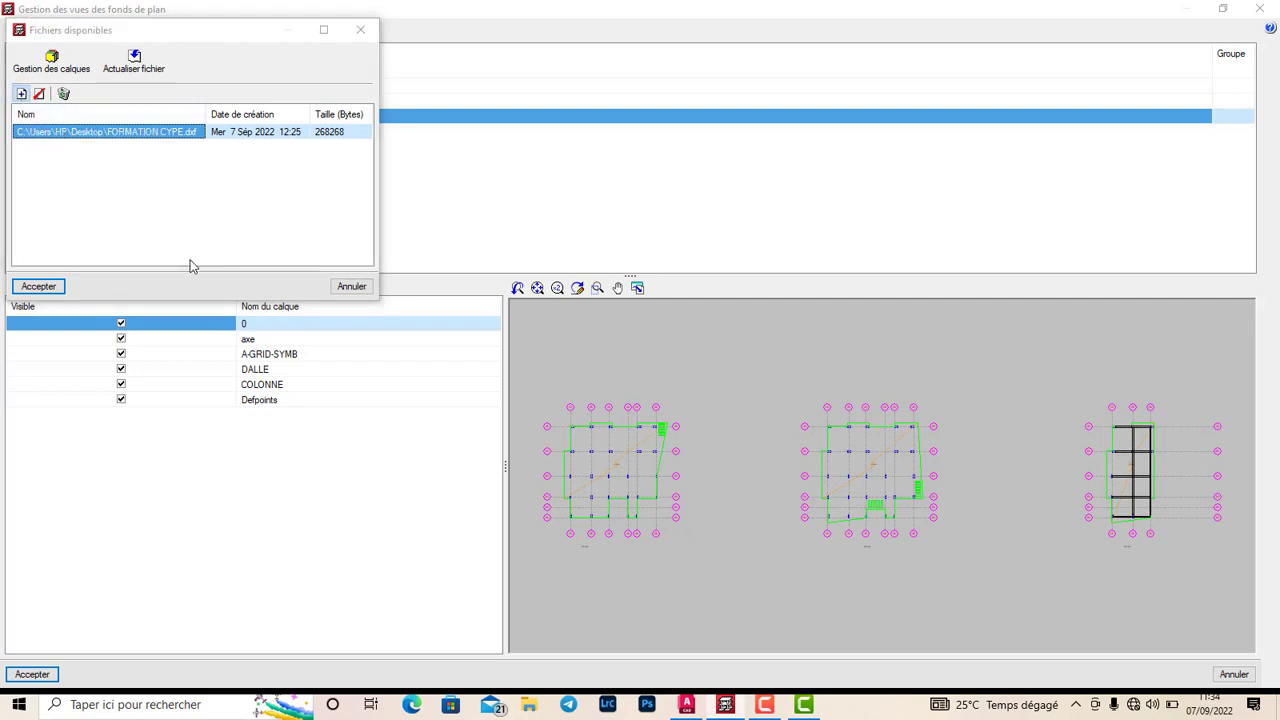
scroll(722, 322, down, 3)
click(722, 322)
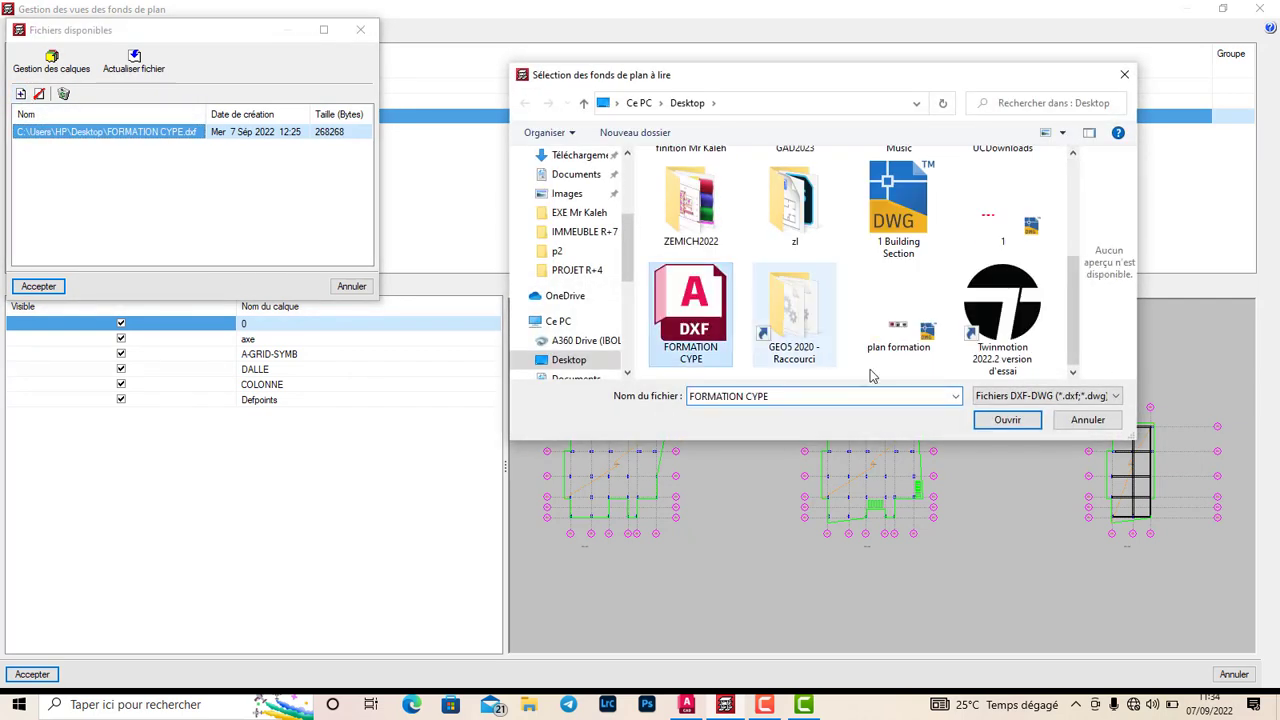
click(990, 424)
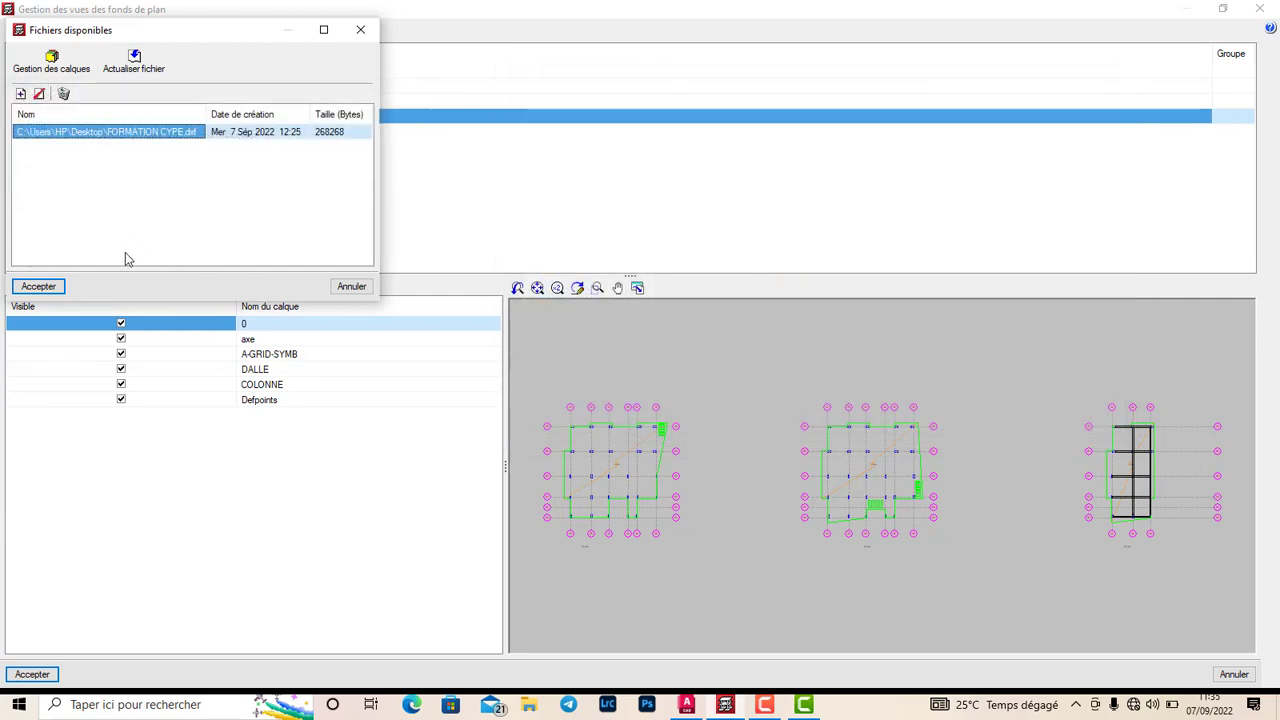
click(40, 286)
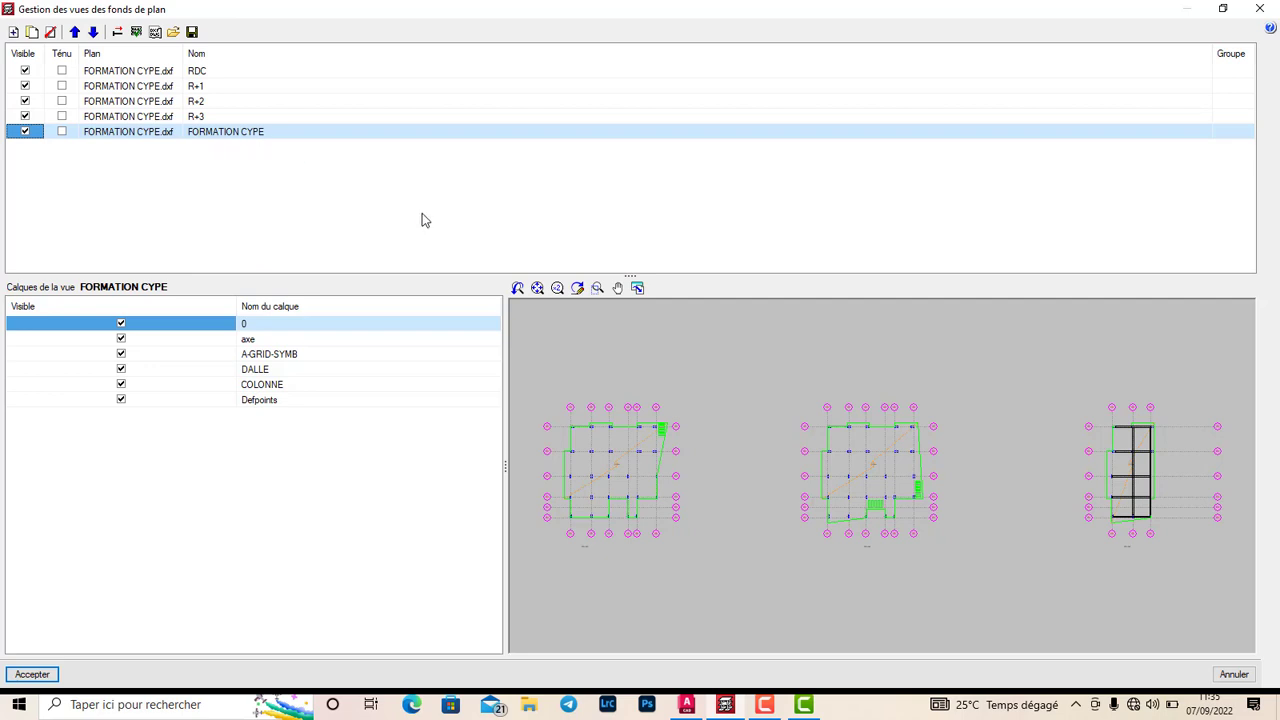
Open the Transformation window for the new FORMATION CYPE view and define a rectangular zone around the second floor plan.
click(117, 32)
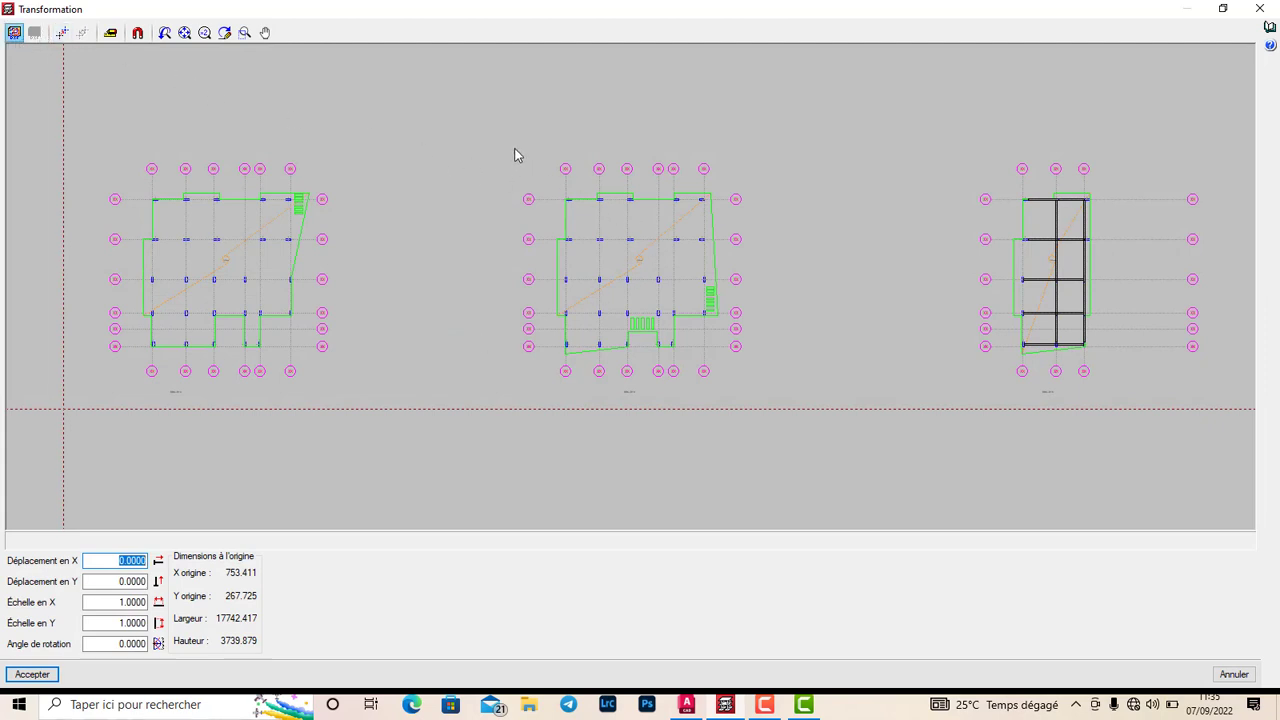
drag(513, 183, 755, 403)
Begin fixing the drawing origin on the second plan, turn on the snaps and clear the Plus proche snap.
click(62, 32)
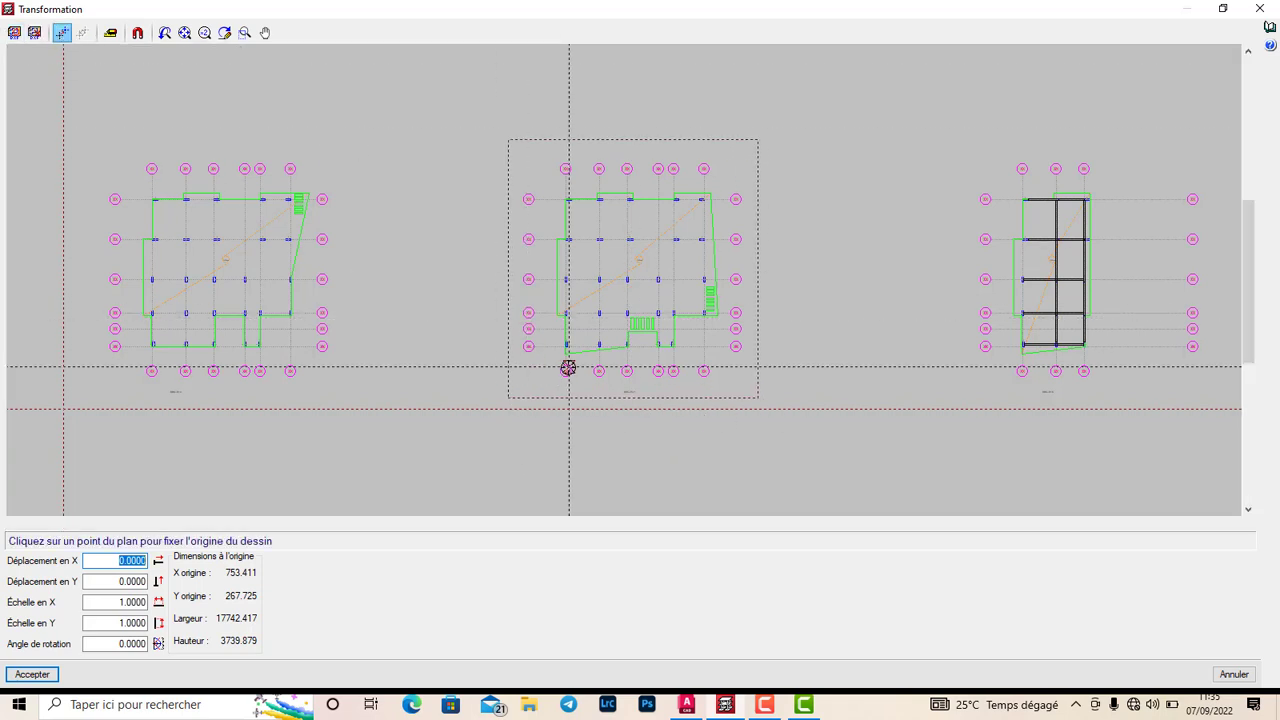
scroll(568, 352, up, 2)
scroll(577, 349, up, 5)
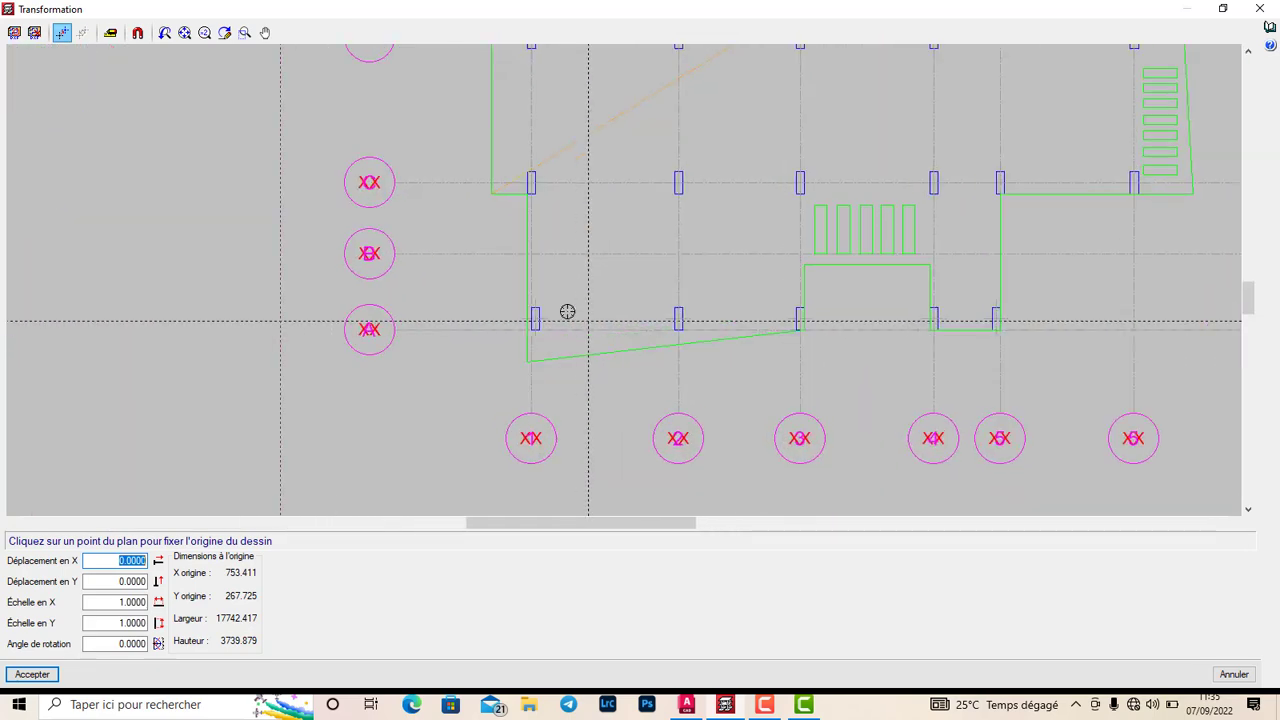
scroll(480, 332, up, 3)
scroll(186, 417, up, 1)
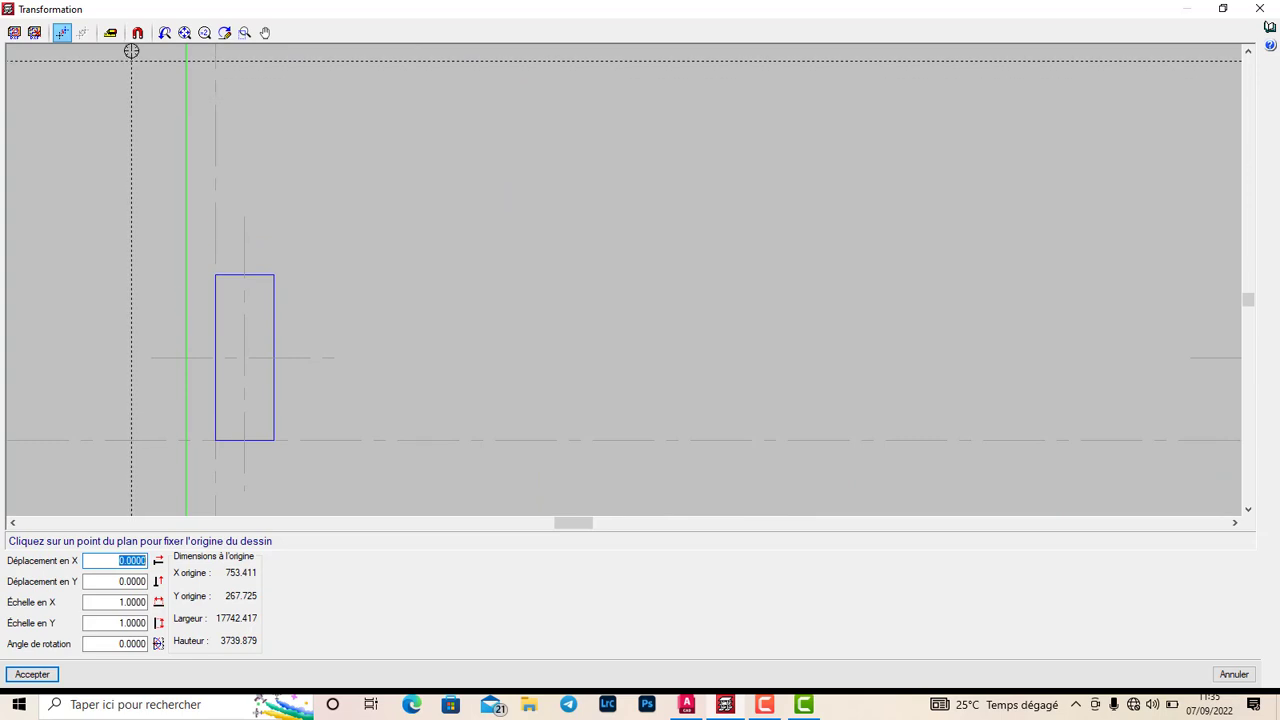
click(138, 33)
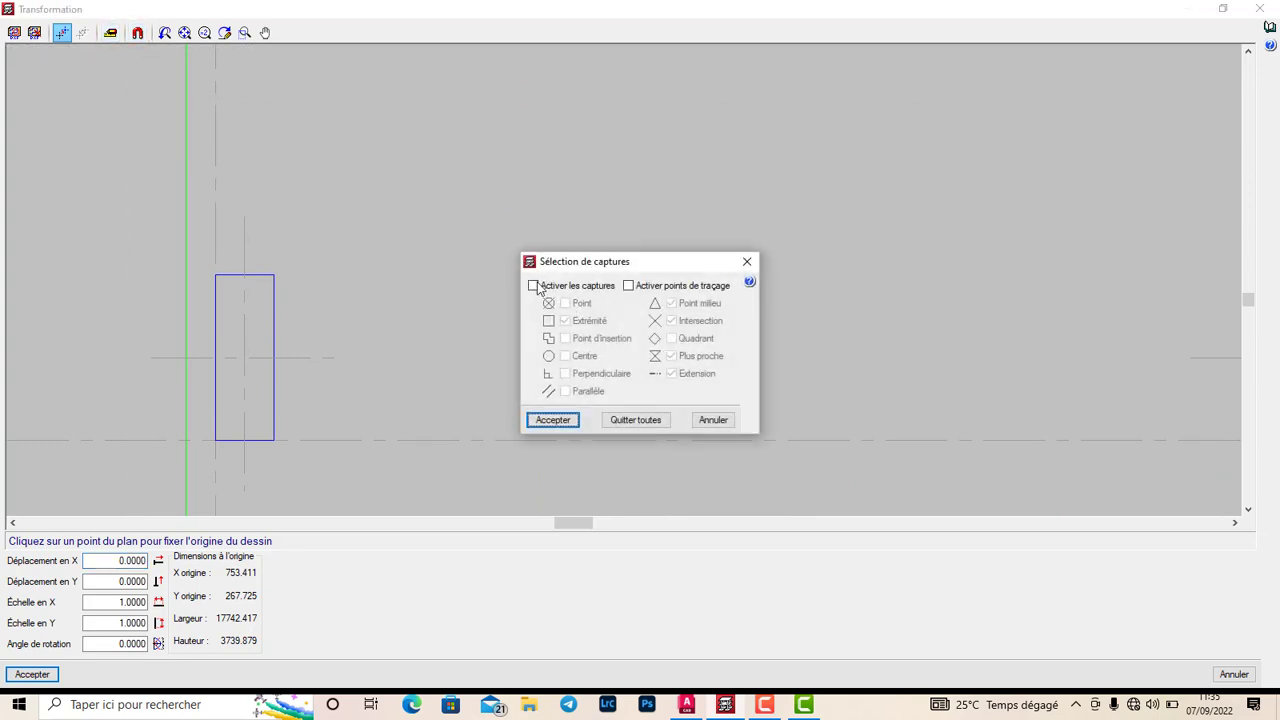
click(534, 286)
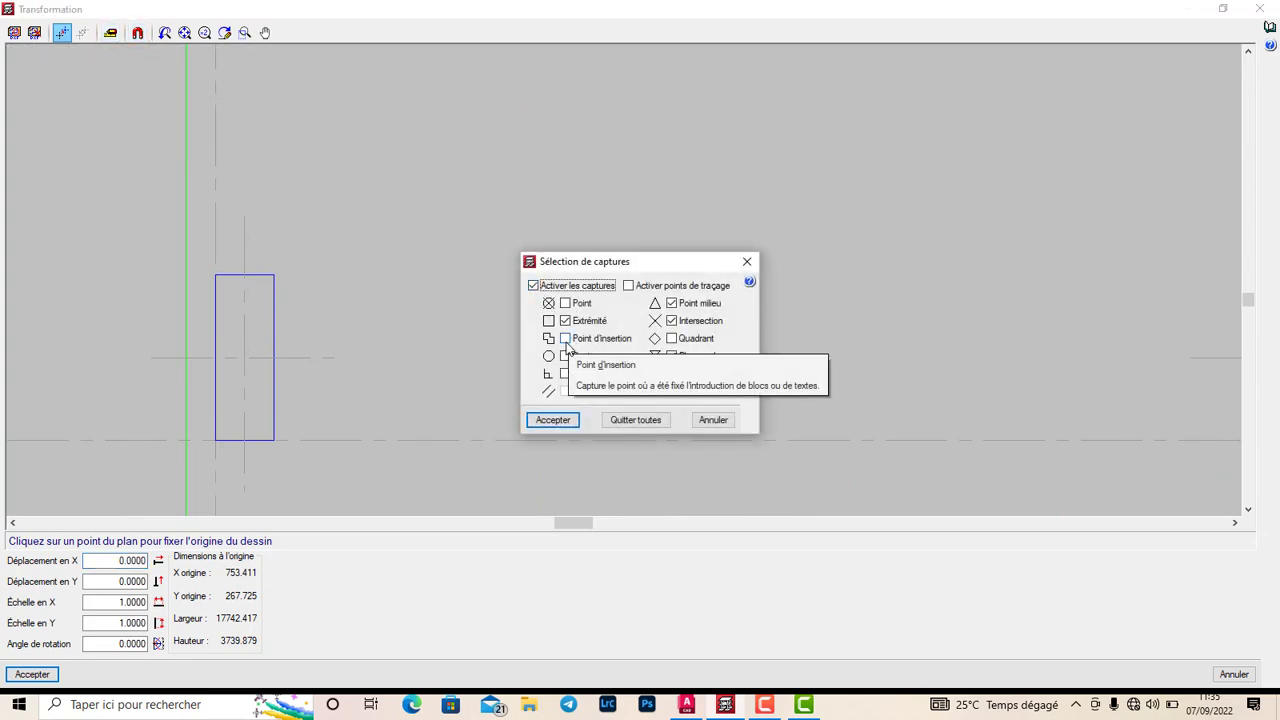
click(673, 358)
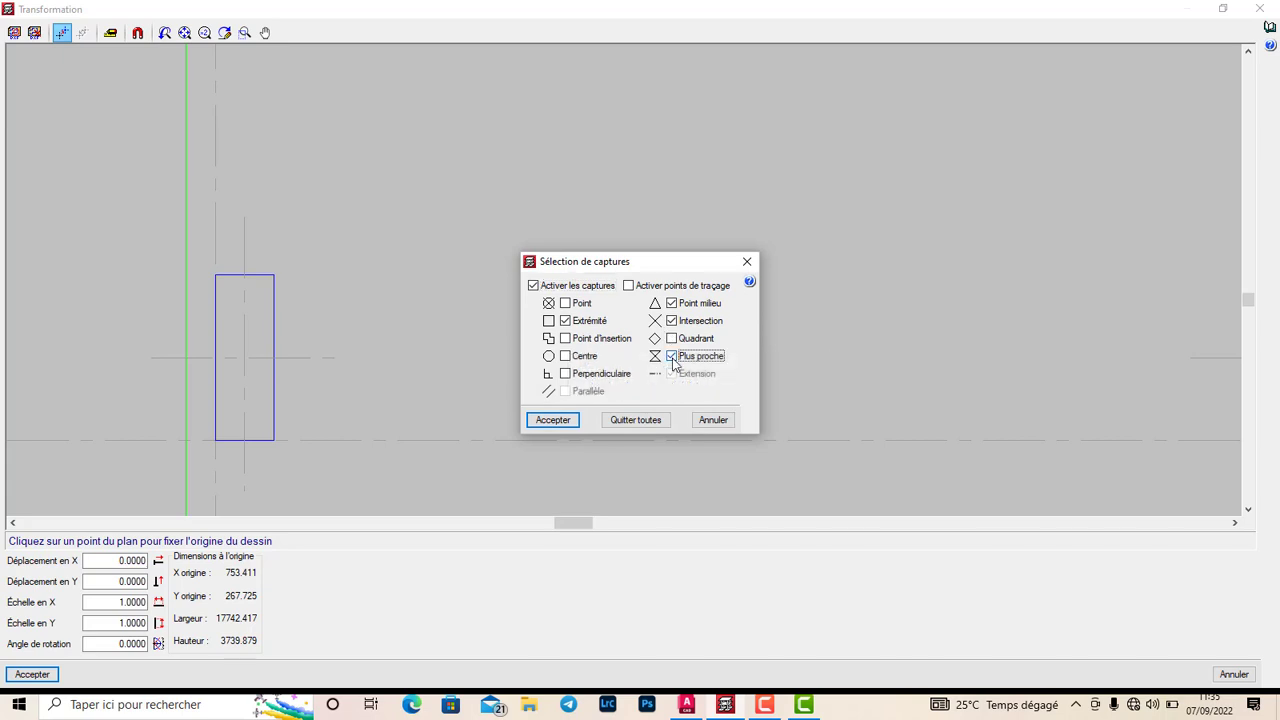
click(553, 419)
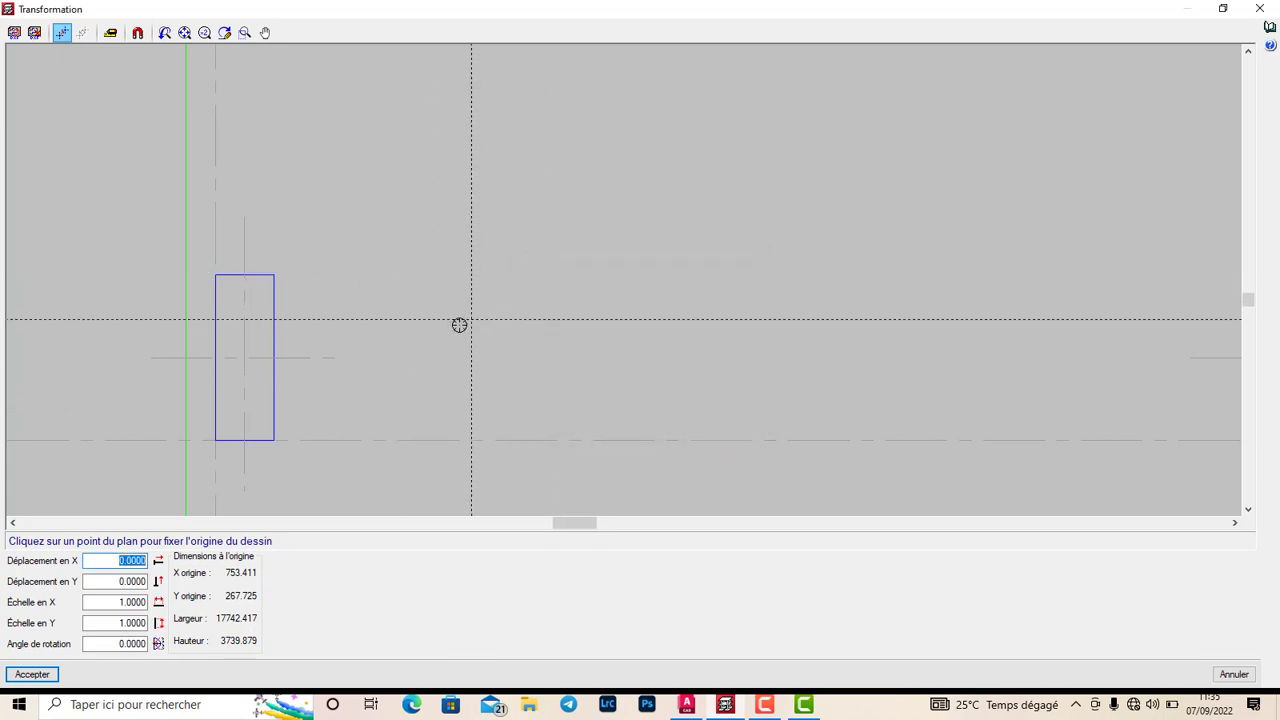
Fix the drawing origin at the lower-left corner of the second plan's column at axes 1 and A.
scroll(459, 325, down, 1)
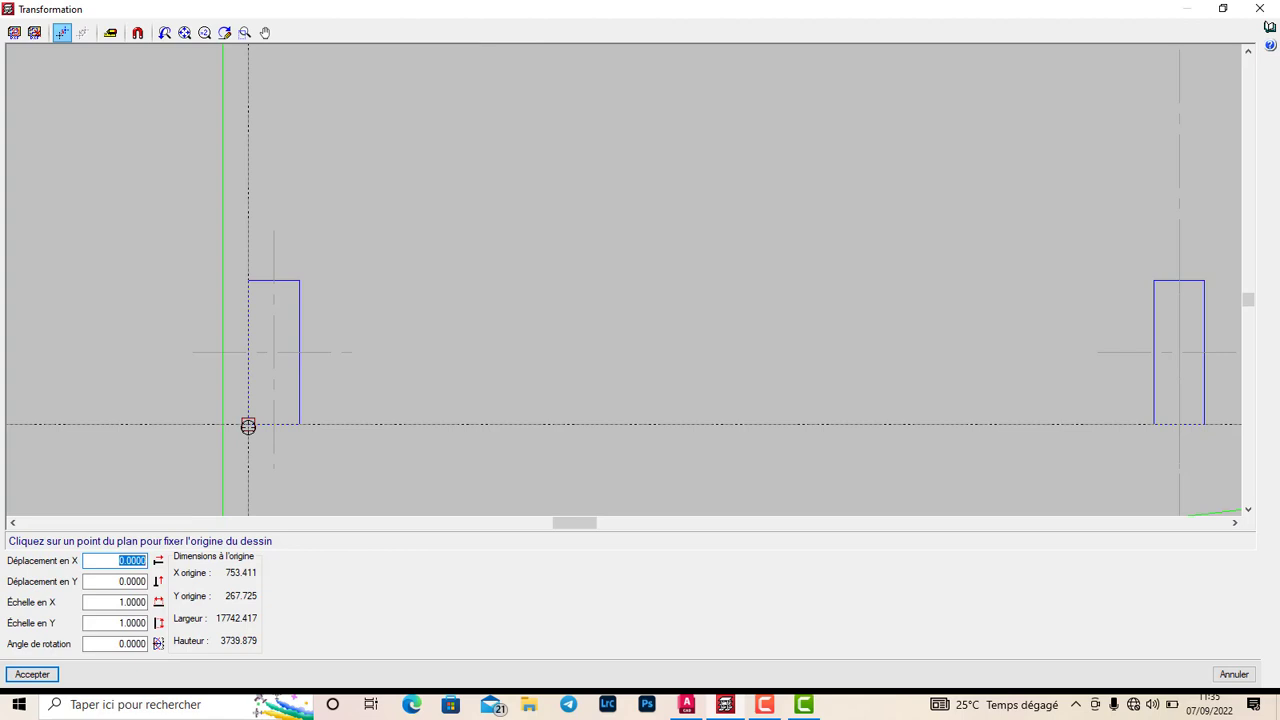
click(248, 426)
scroll(291, 268, down, 4)
scroll(214, 251, down, 1)
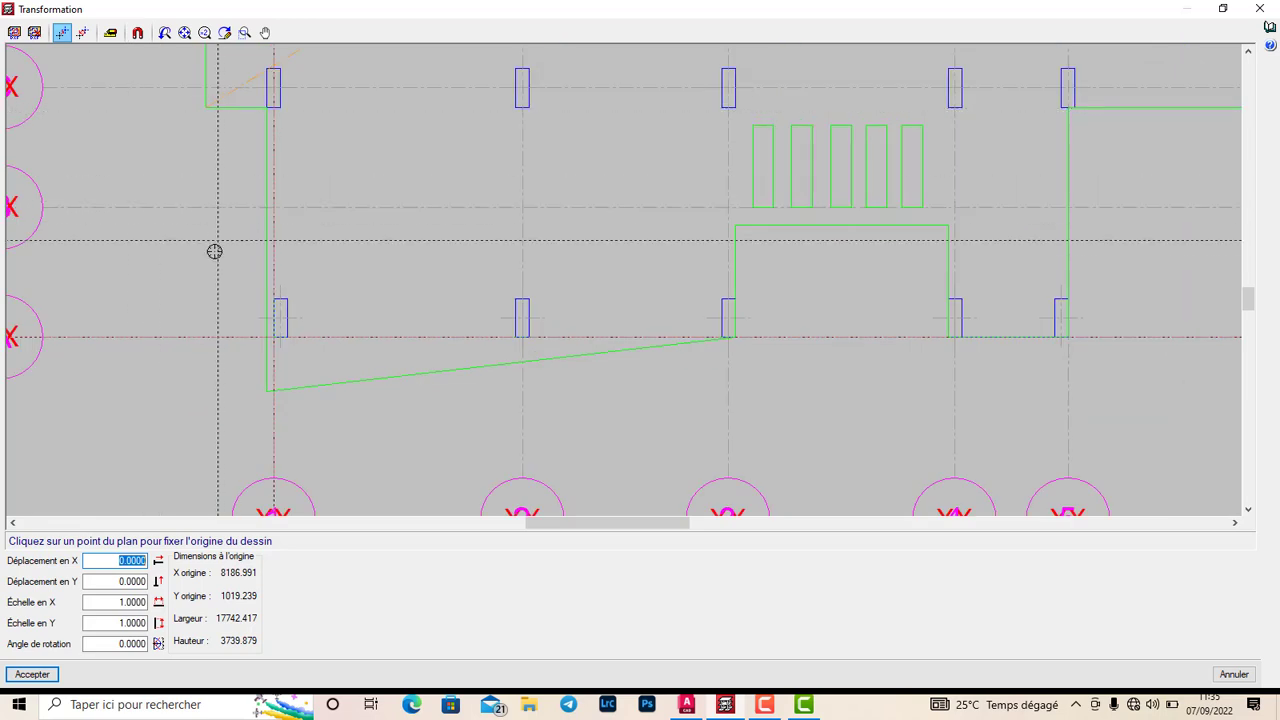
Start adjusting the plan's scale by a known distance, check the column dimensions in the AutoCAD drawing and return to CYPECAD.
click(110, 33)
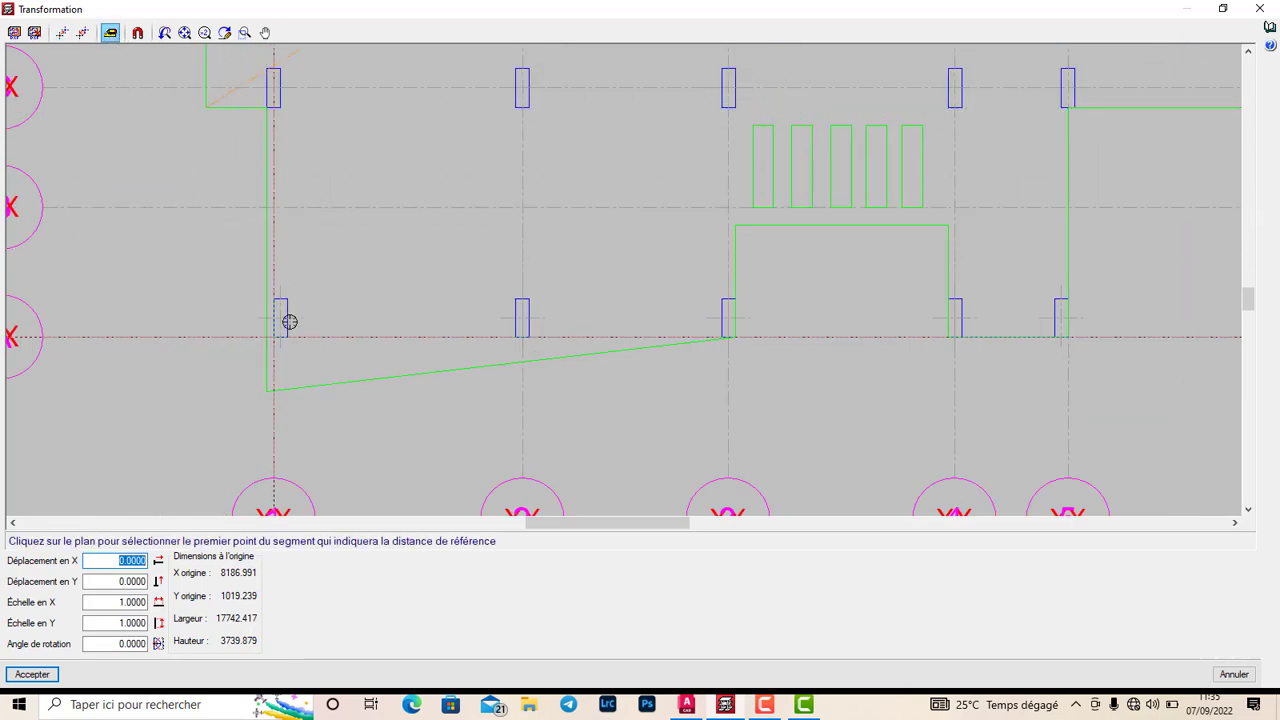
scroll(545, 283, up, 4)
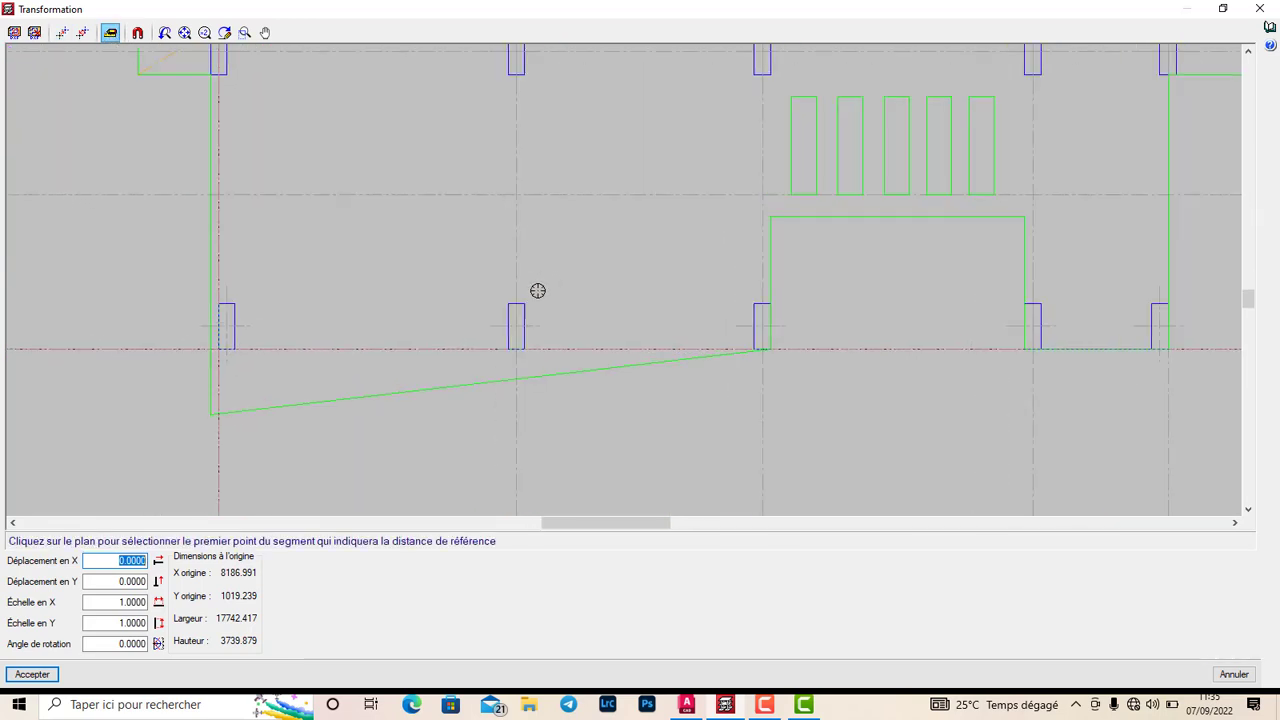
scroll(523, 297, down, 2)
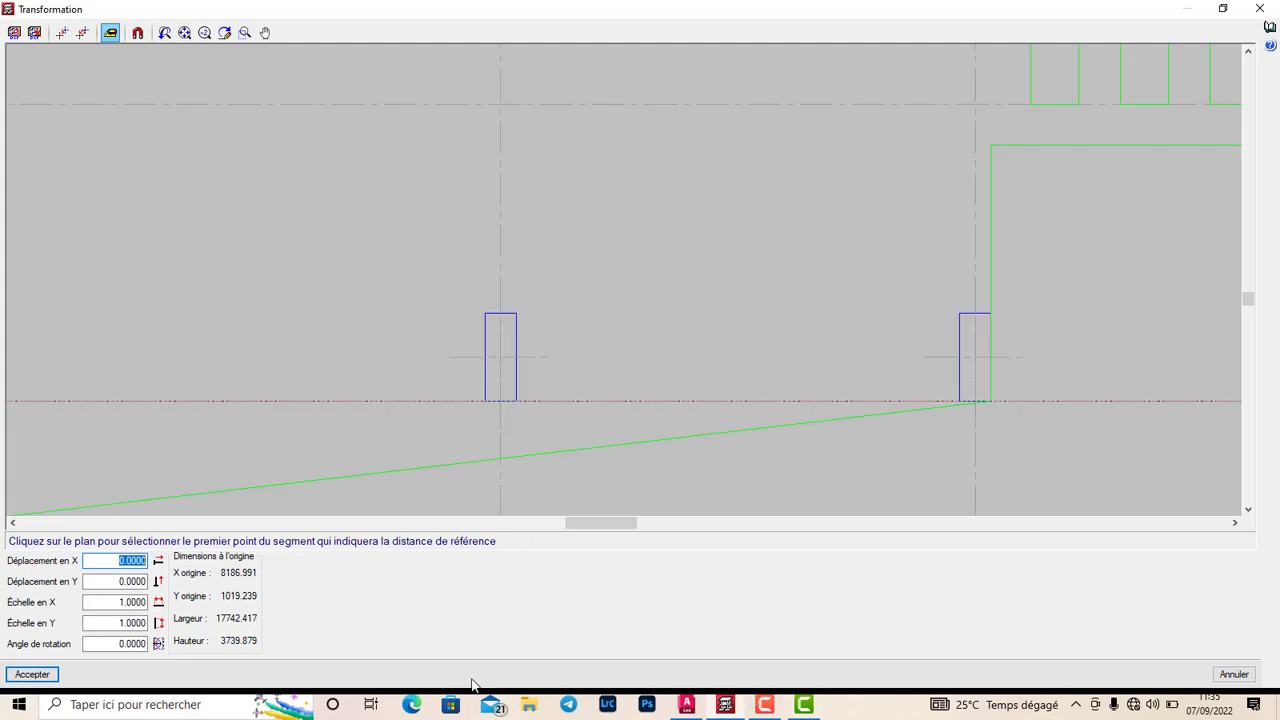
click(686, 705)
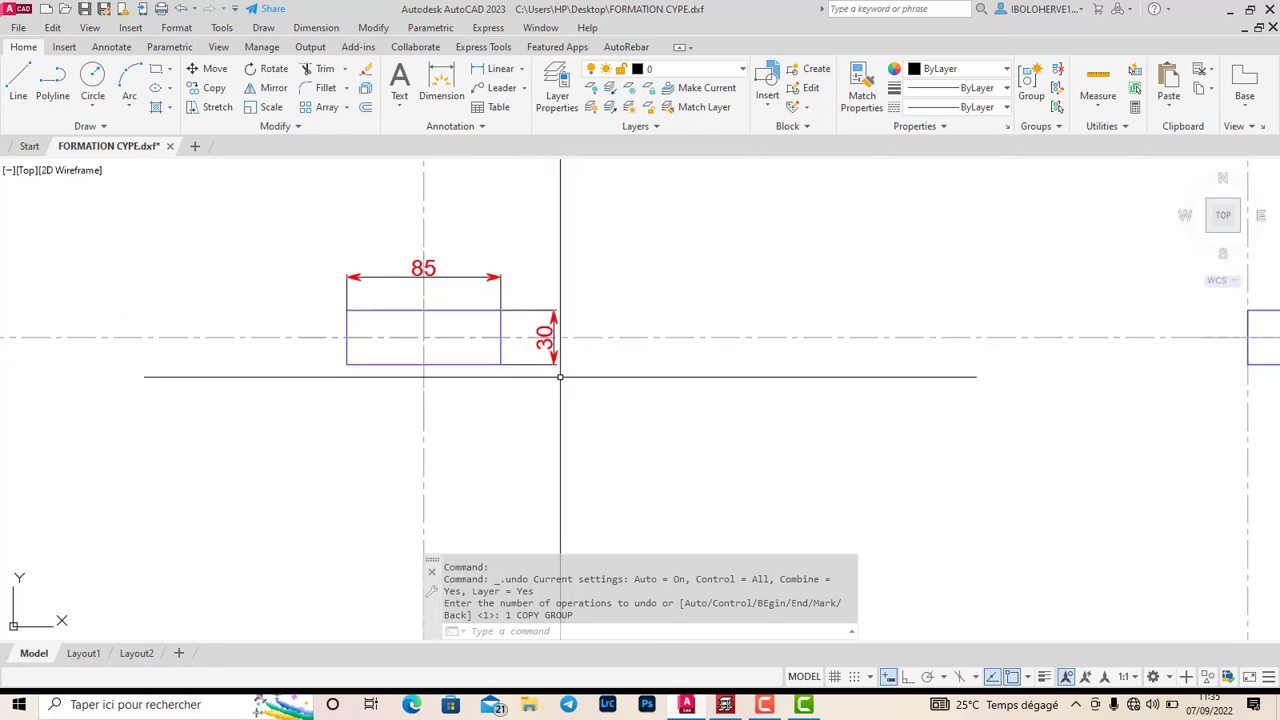
click(726, 706)
scroll(508, 383, up, 2)
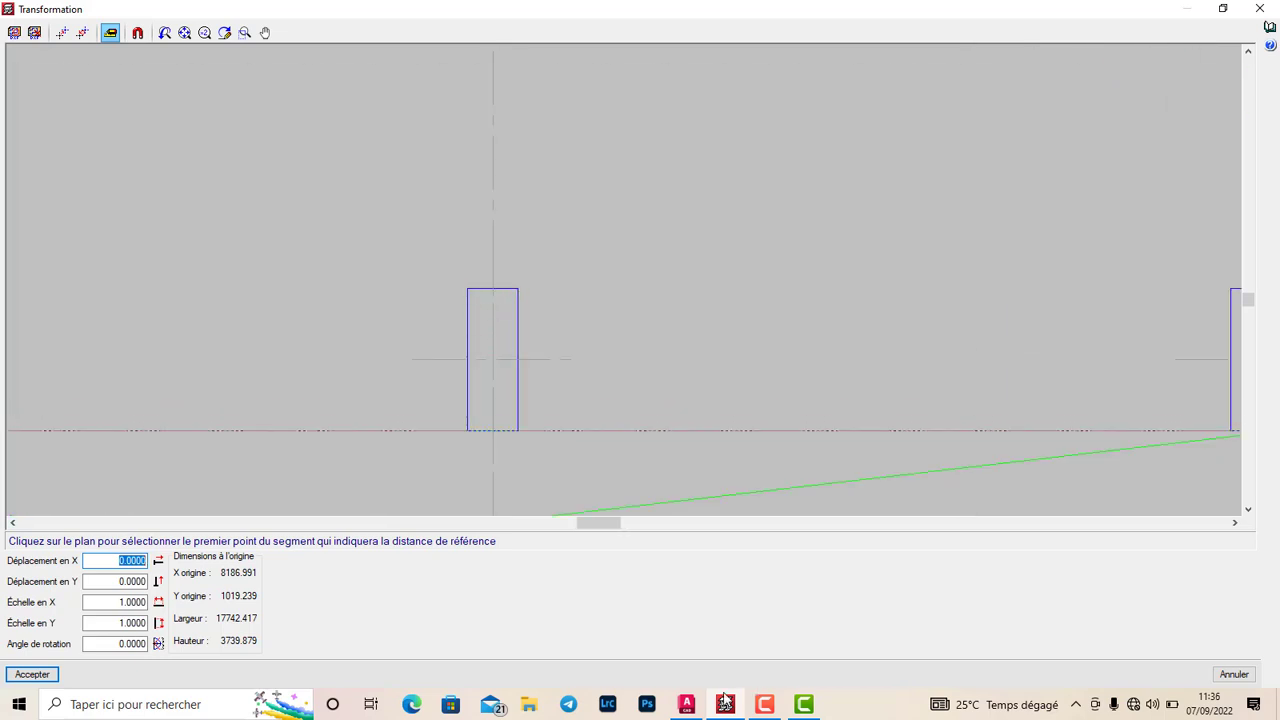
click(686, 704)
click(726, 704)
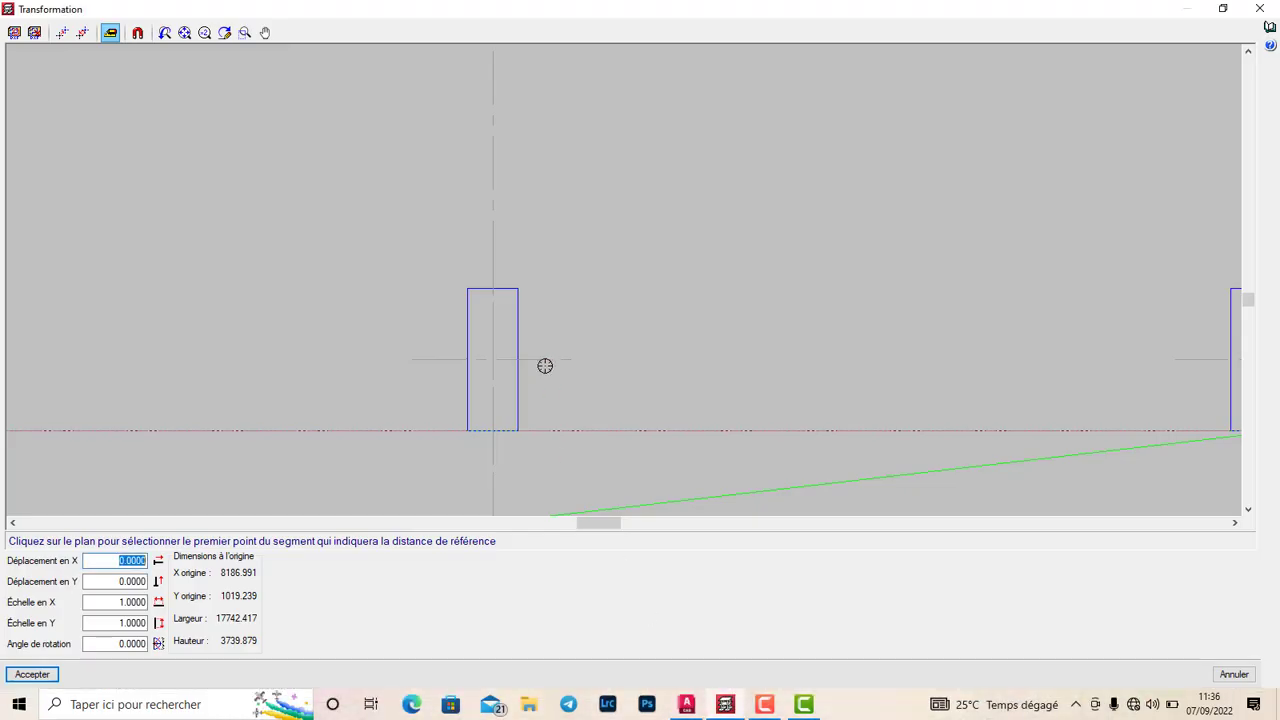
Set the scale with a known distance of 0.3 m across the top edge of the axis 2 column, and accept the transformation.
click(467, 287)
click(517, 288)
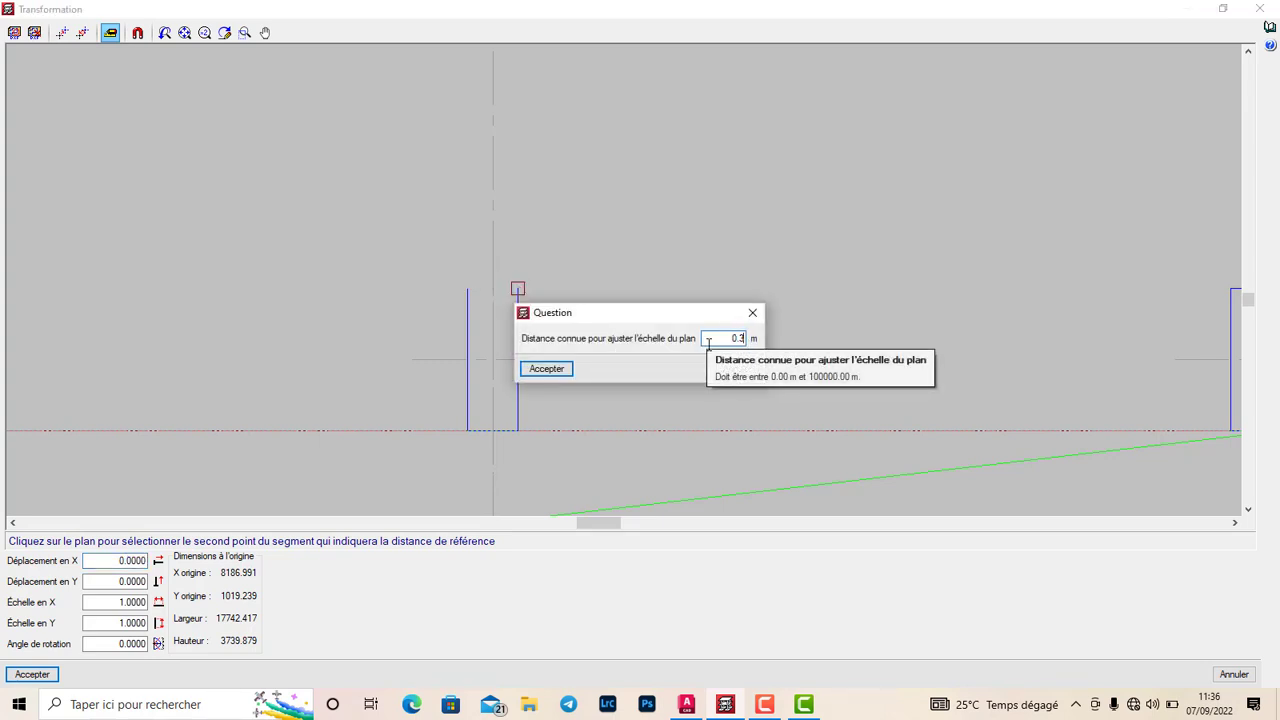
click(568, 372)
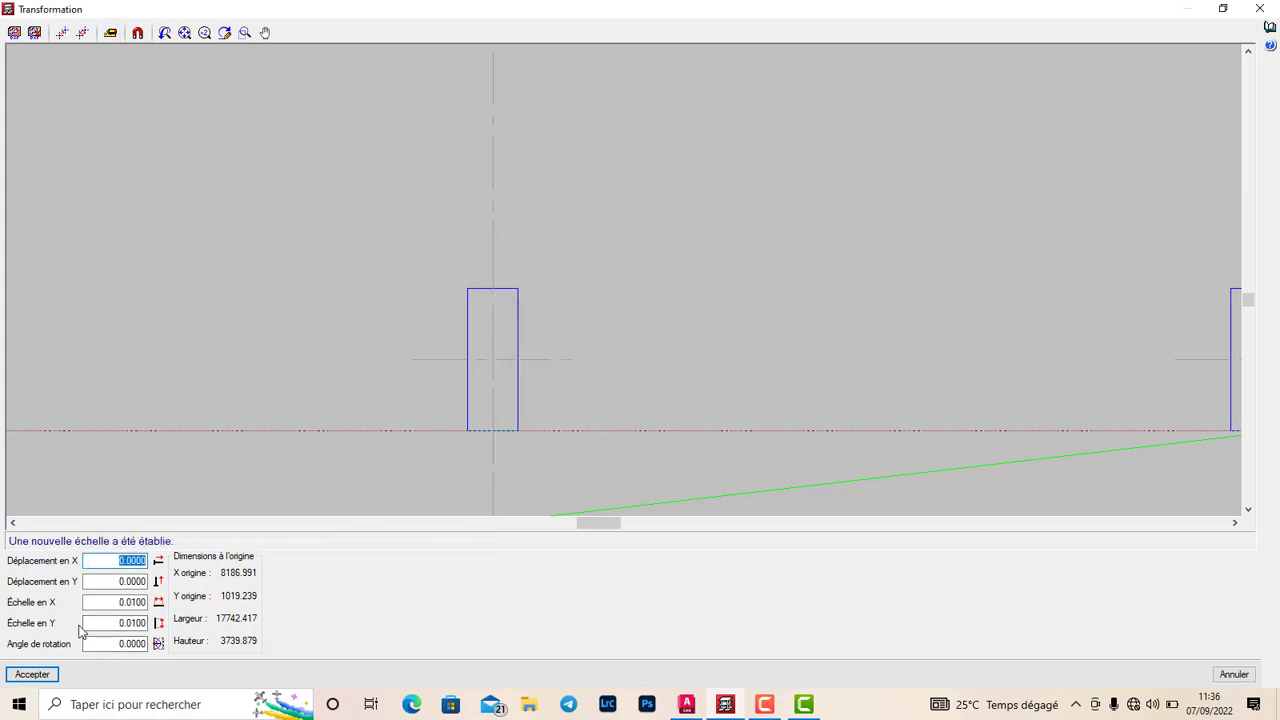
click(32, 674)
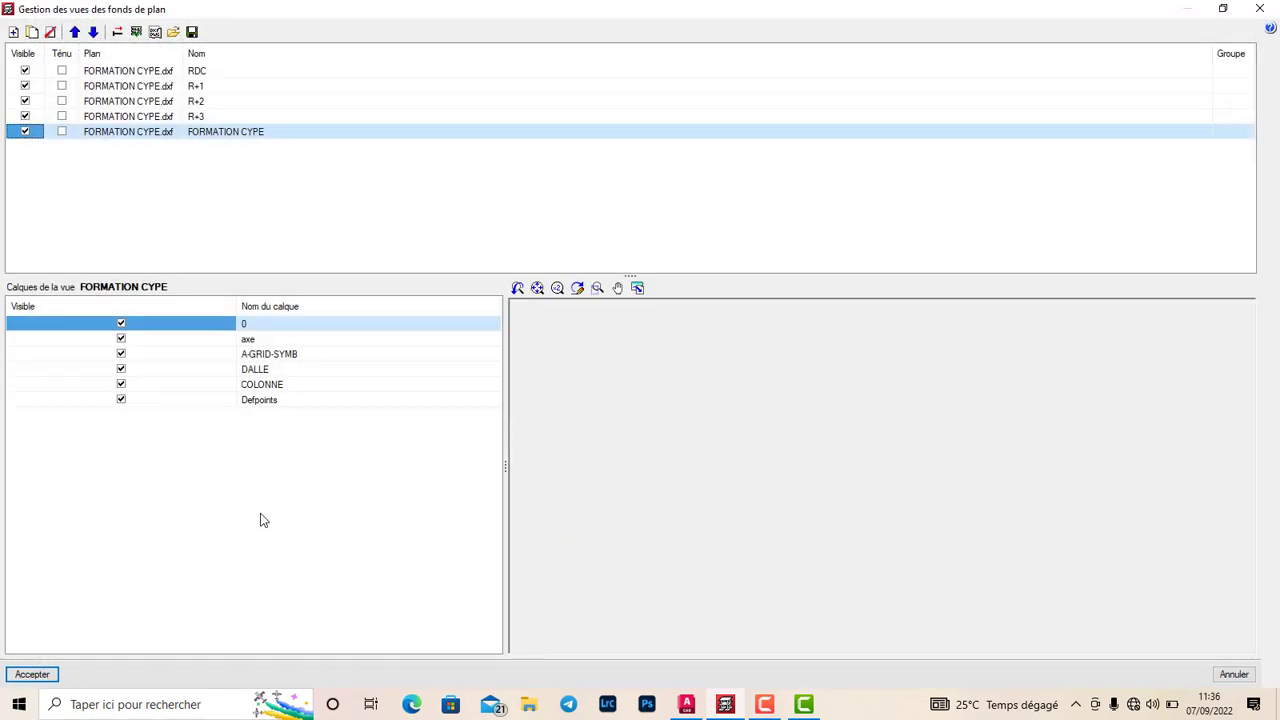
Rename the FORMATION CYPE background view as R+4.
click(278, 135)
click(278, 135)
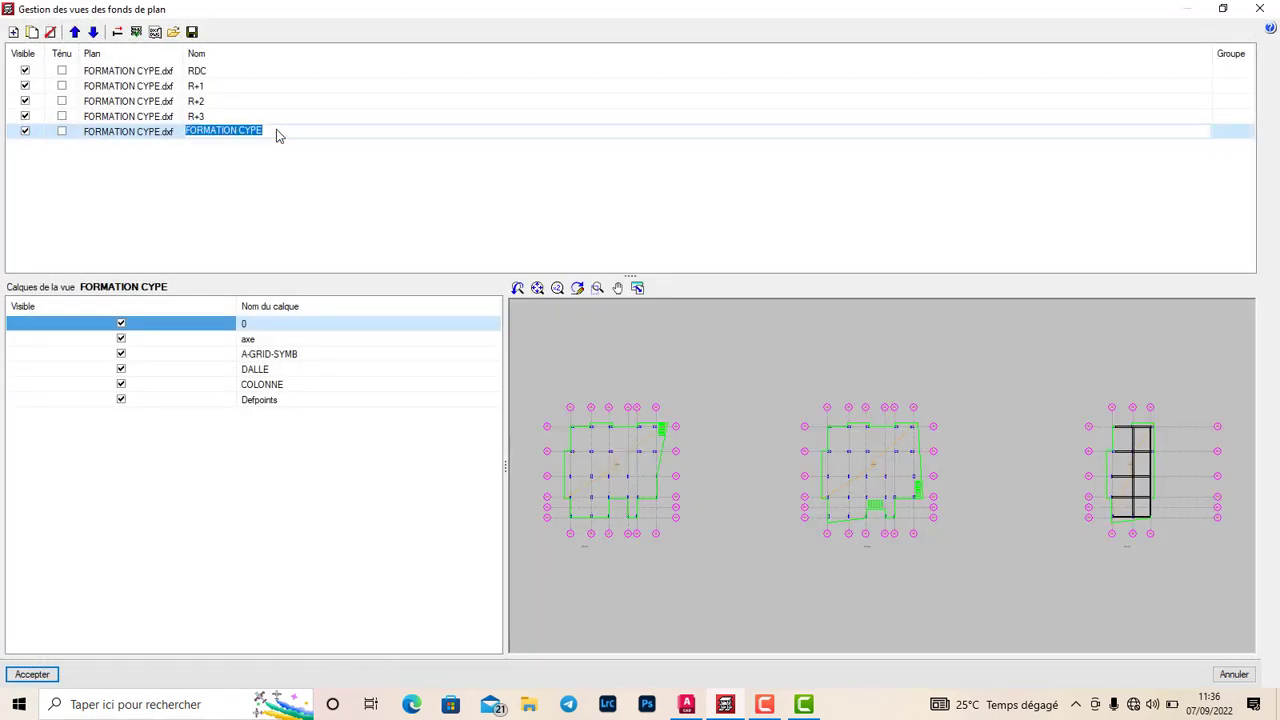
text(R+4)
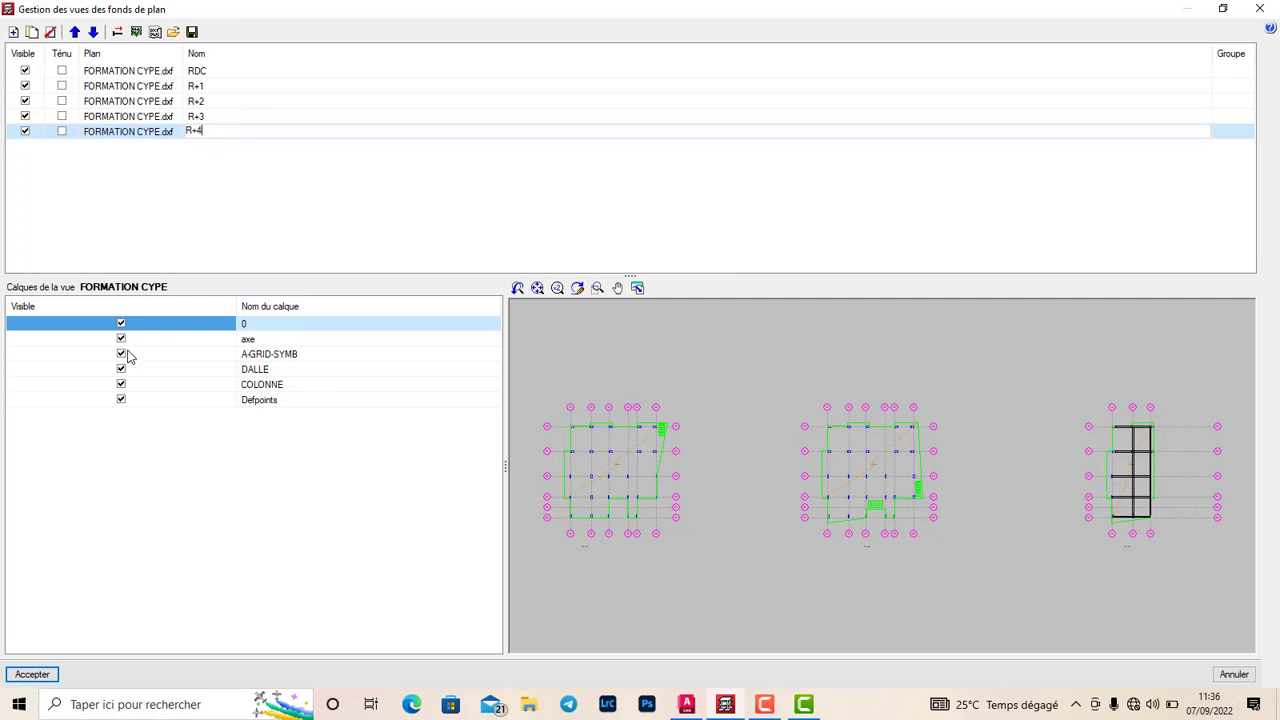
Add one more background view based on the FORMATION CYPE DXF file from the Desktop, below the R+4 view.
click(13, 32)
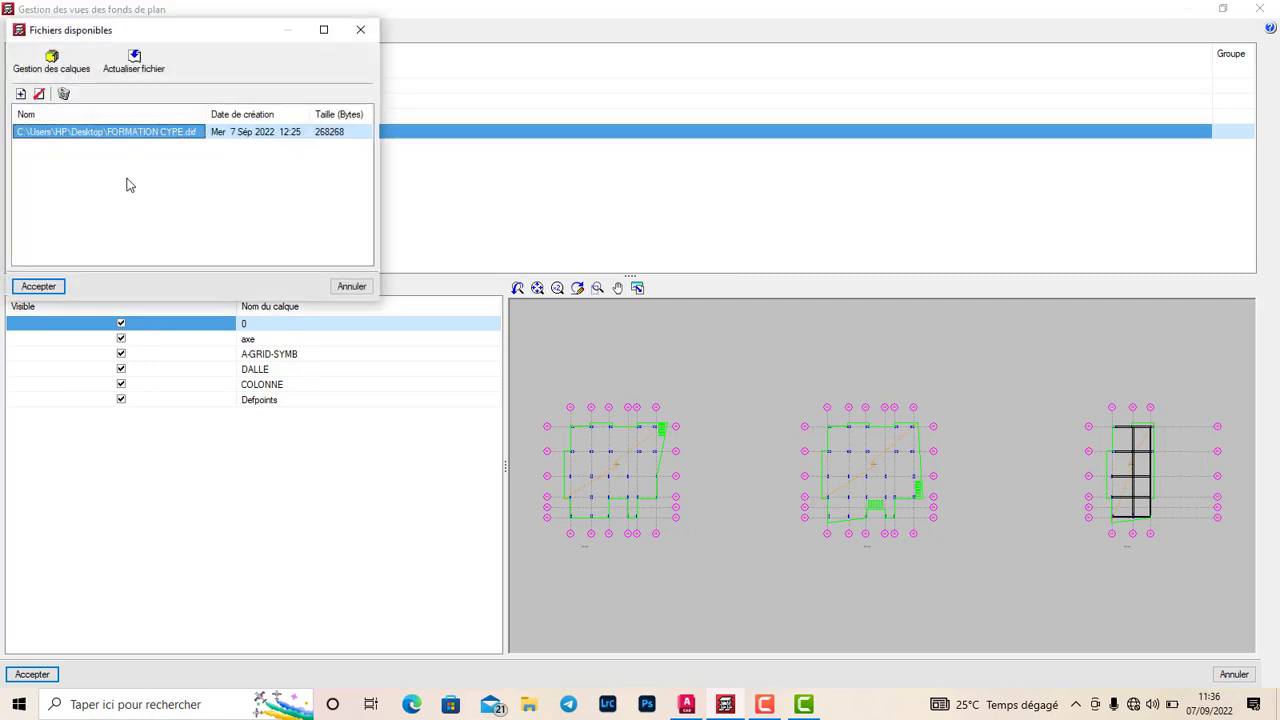
click(20, 93)
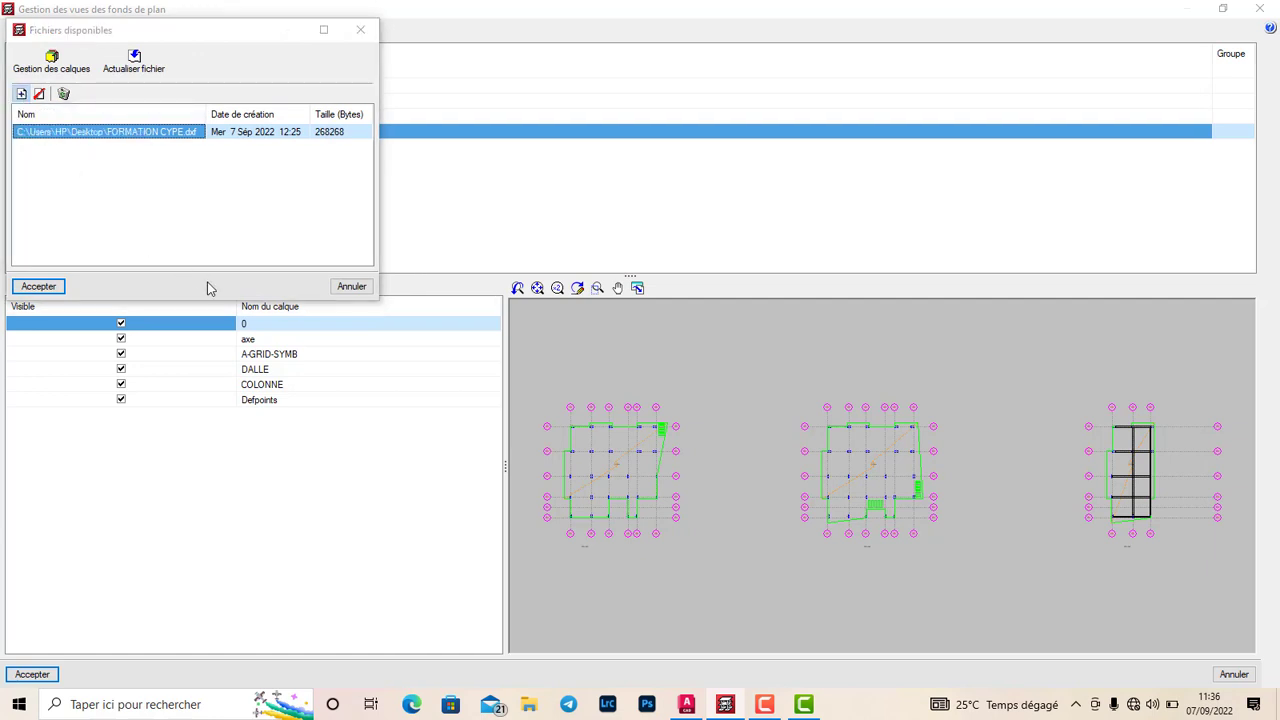
scroll(749, 309, down, 3)
click(708, 312)
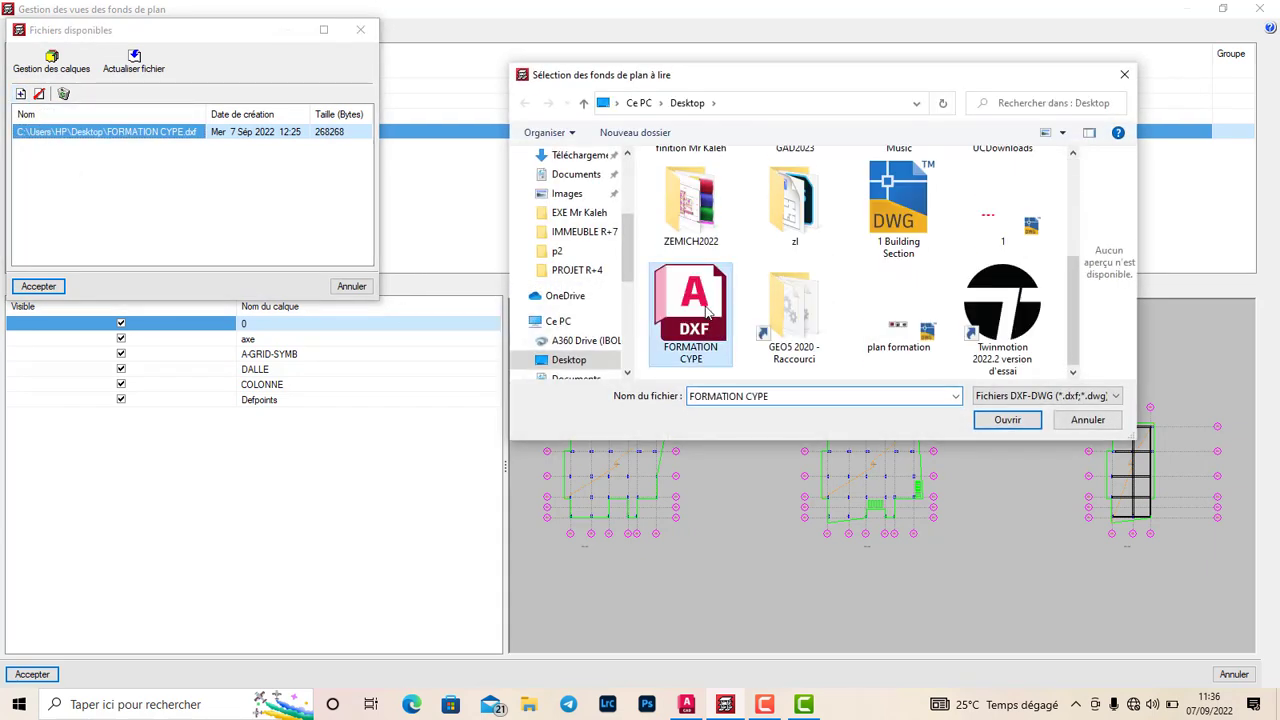
click(1020, 426)
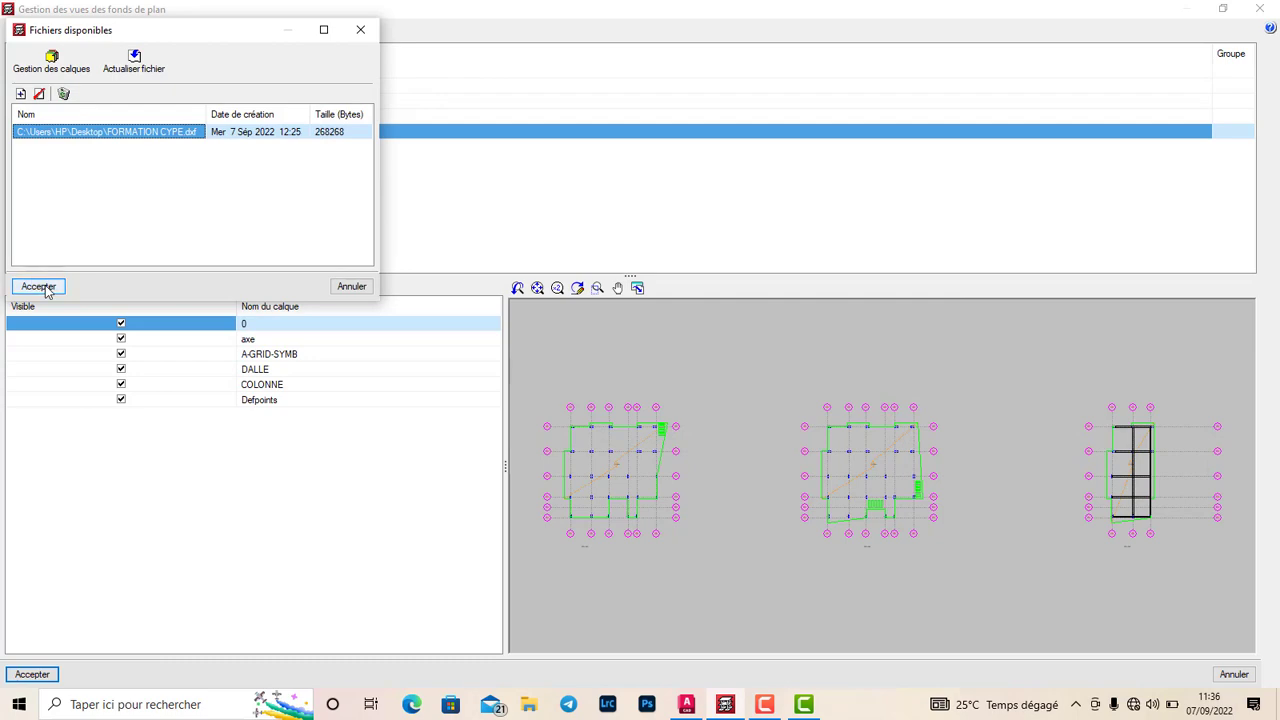
click(38, 286)
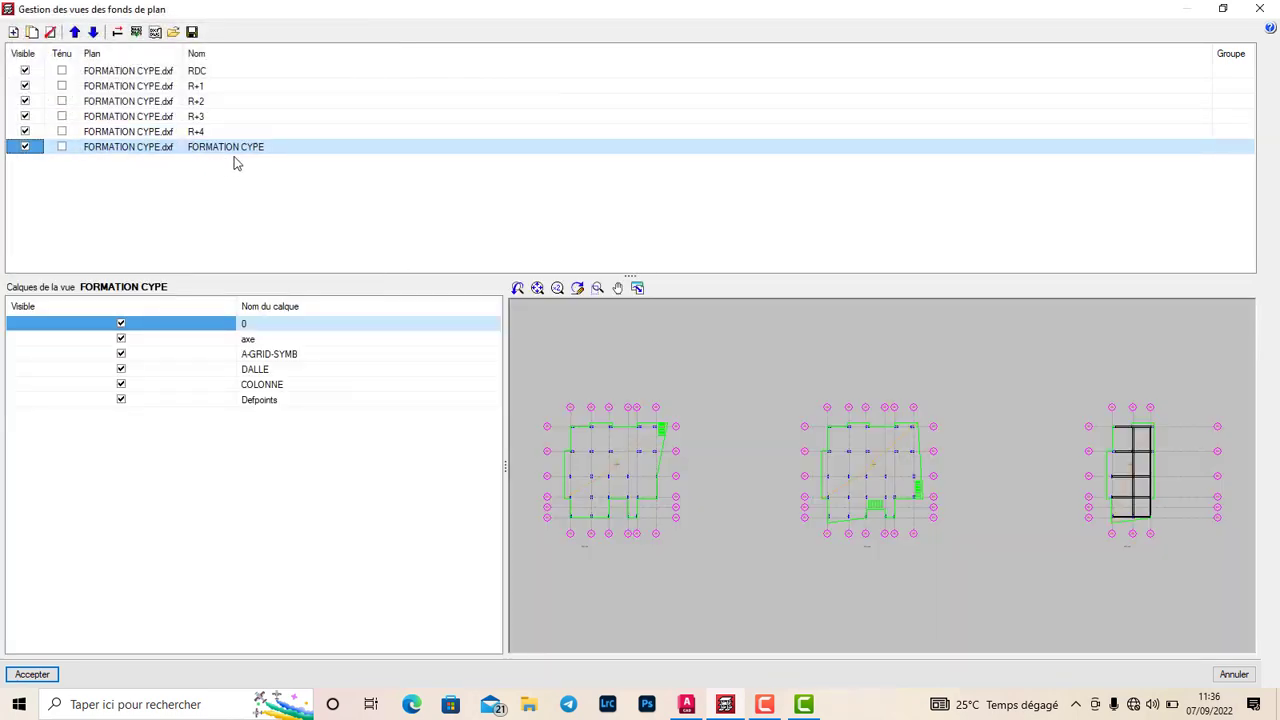
Open the Transformation window for the newly added view and define a rectangular zone around the third floor plan.
click(117, 32)
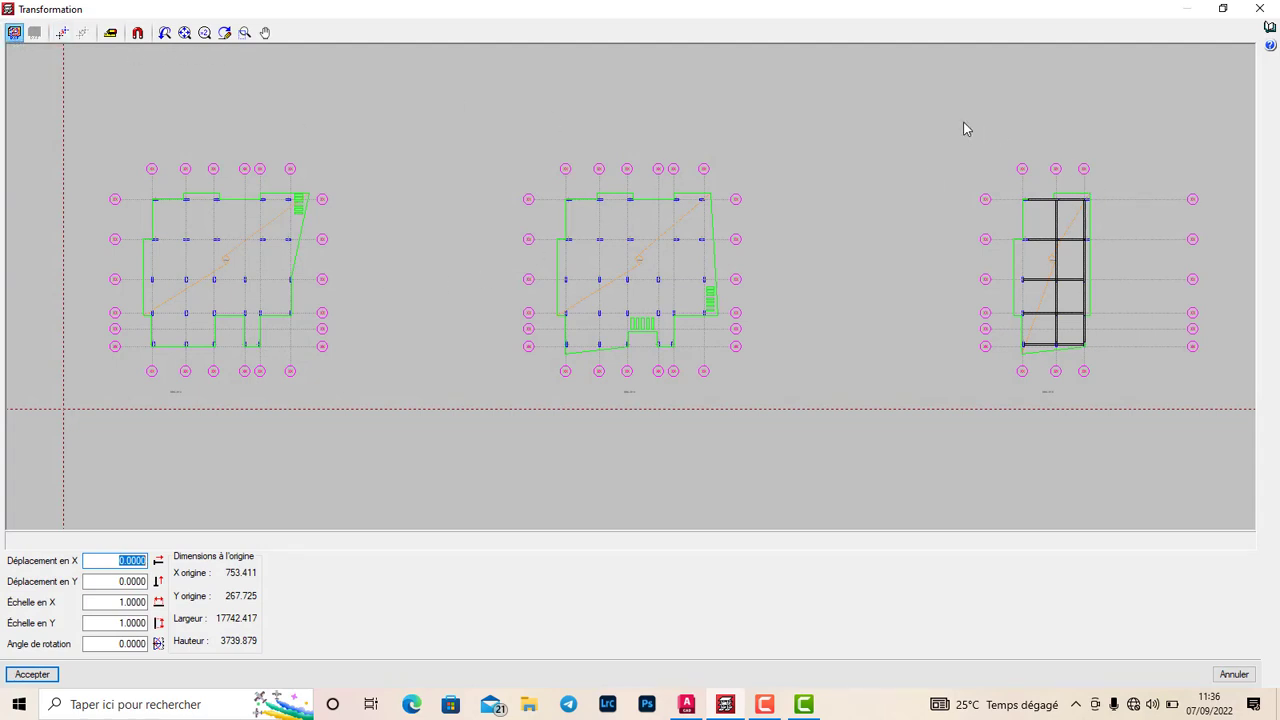
drag(943, 125, 1103, 361)
drag(1180, 394, 1210, 394)
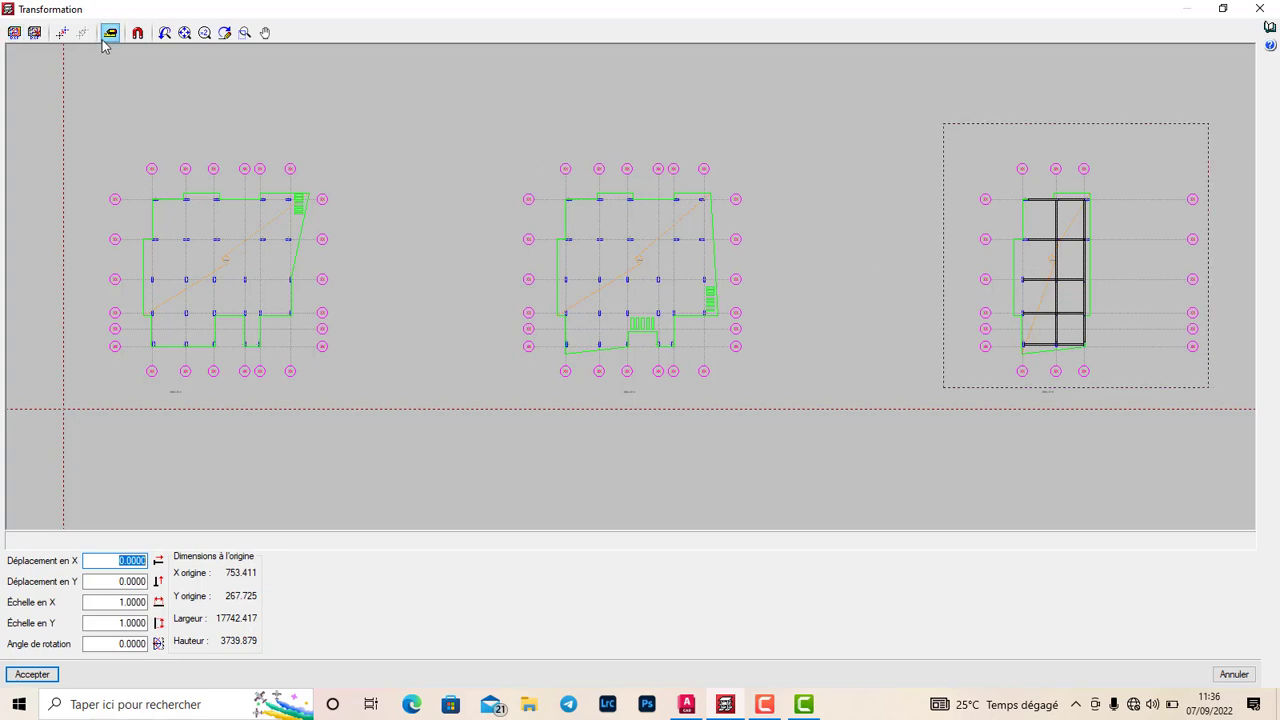
Begin fixing the third plan's origin, activate snaps and tracking points, clear Plus proche and Extension, and enable Perpendiculaire.
click(62, 33)
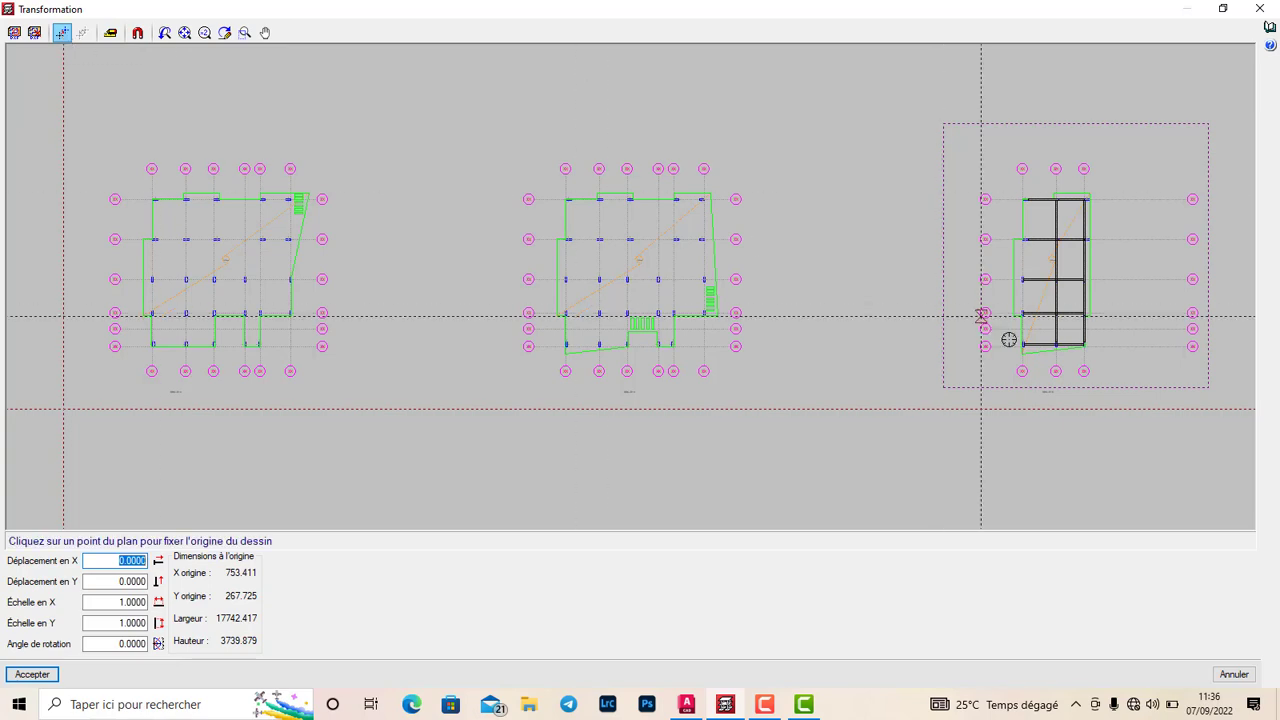
scroll(1097, 337, up, 5)
scroll(774, 317, up, 4)
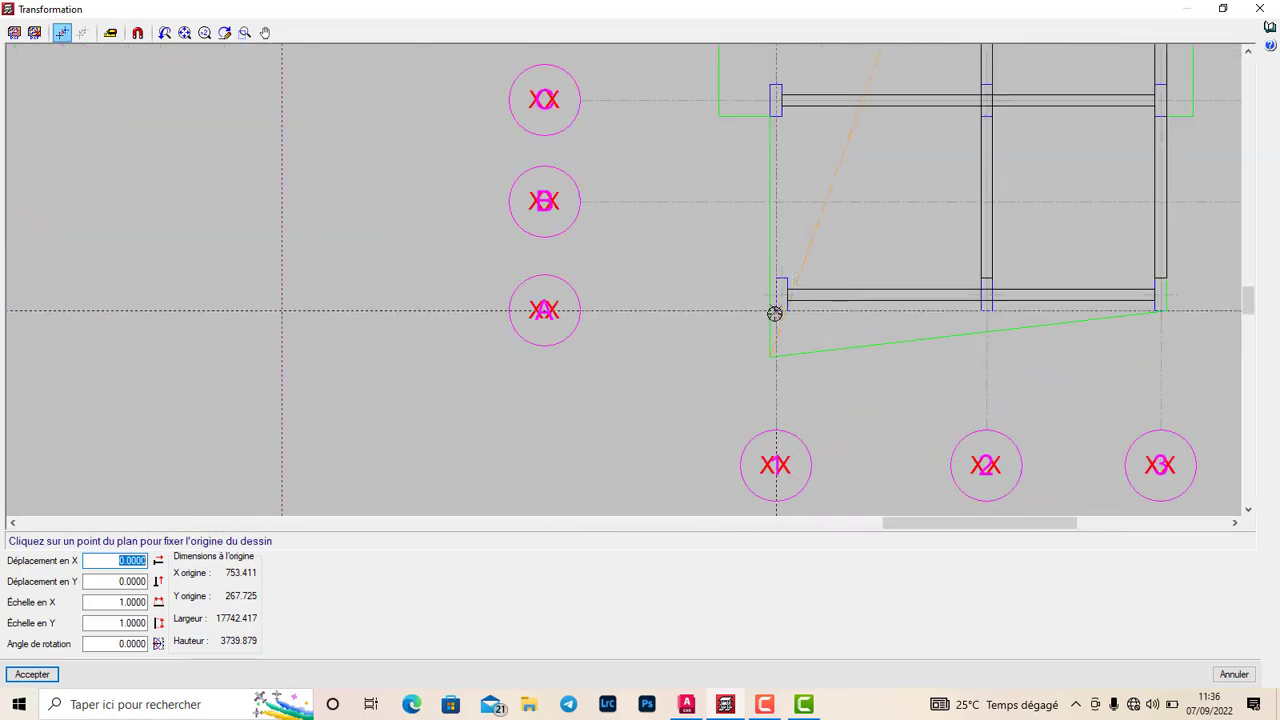
click(138, 32)
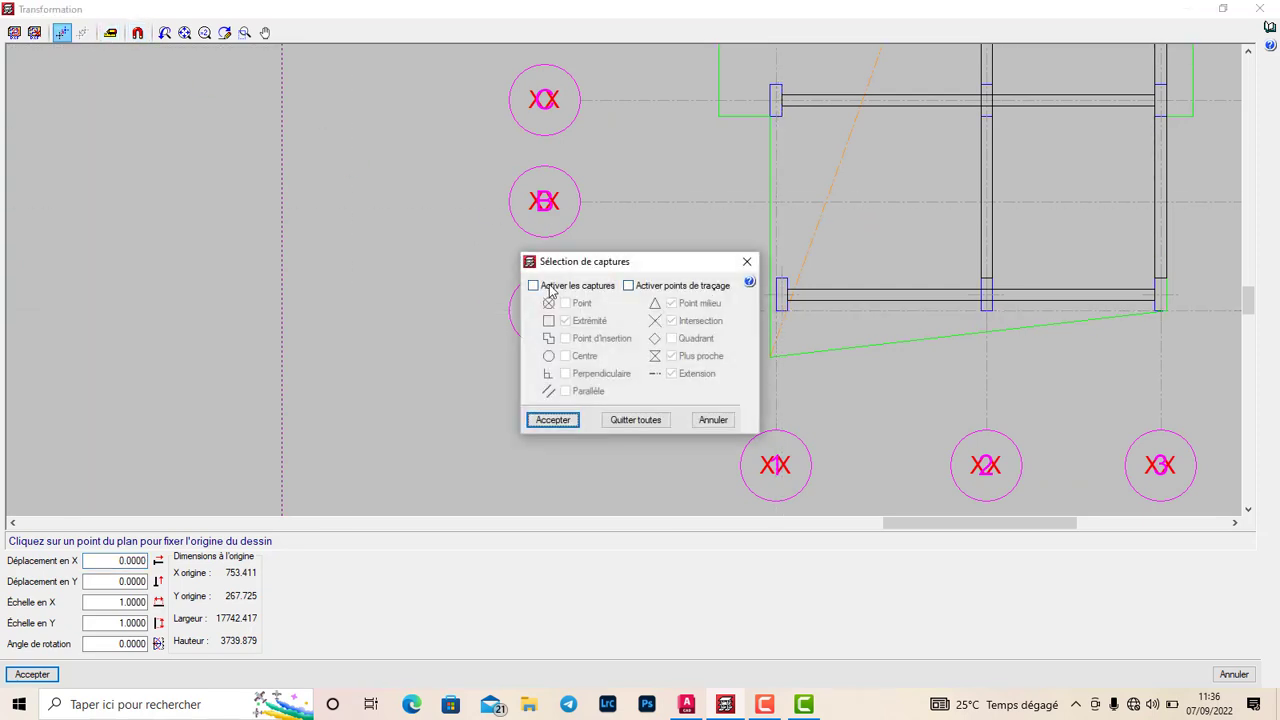
click(548, 287)
click(630, 285)
click(673, 357)
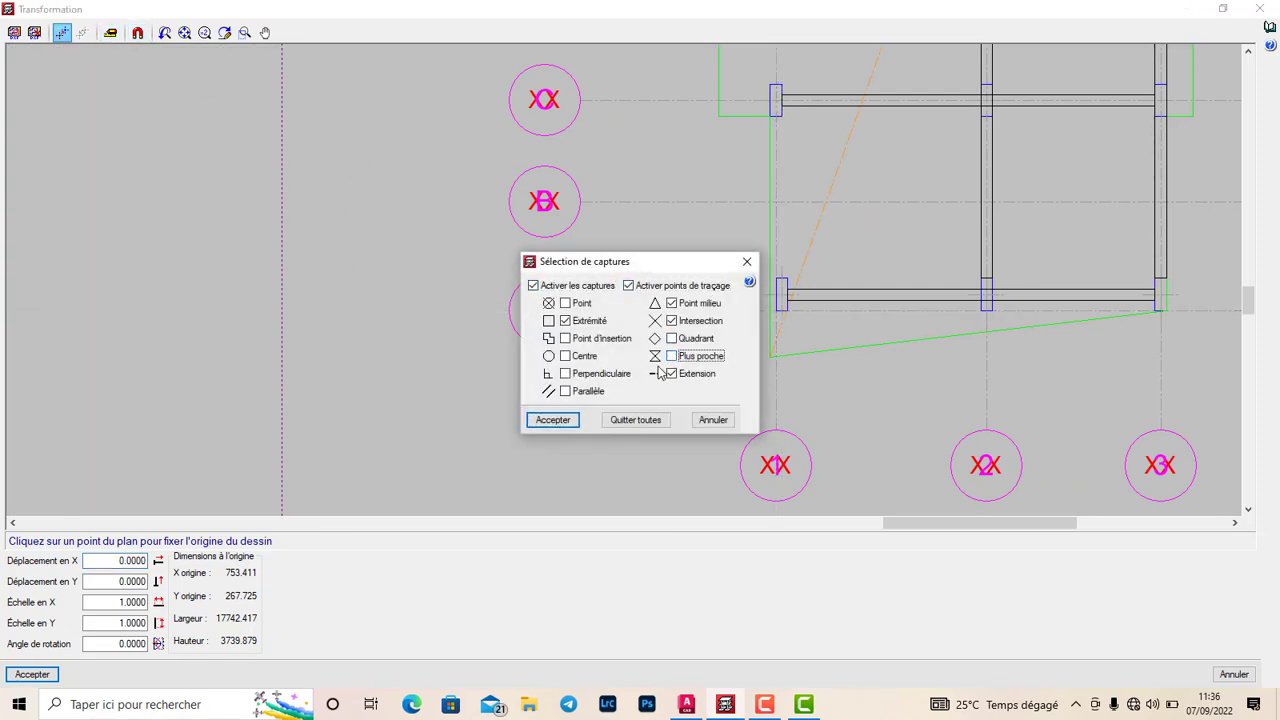
click(673, 376)
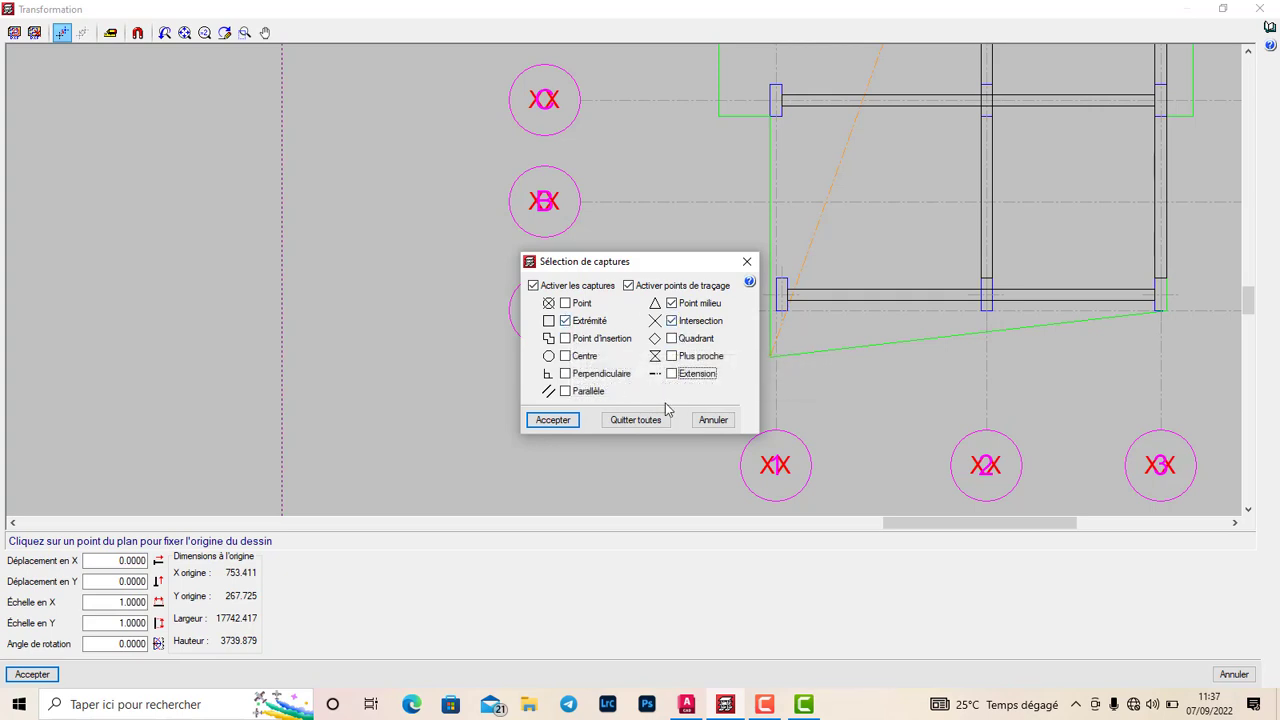
click(565, 374)
click(553, 419)
Fix the third plan's origin at the intersection of axes A and 1.
scroll(786, 328, up, 2)
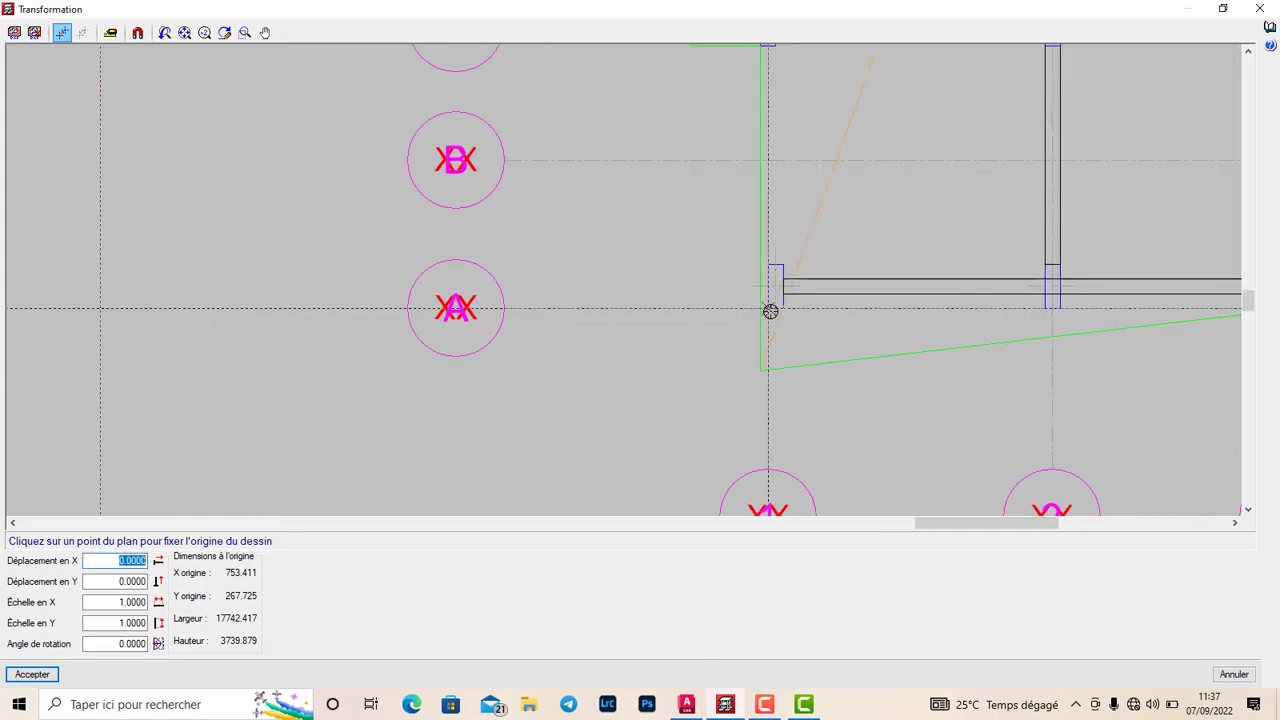
click(768, 307)
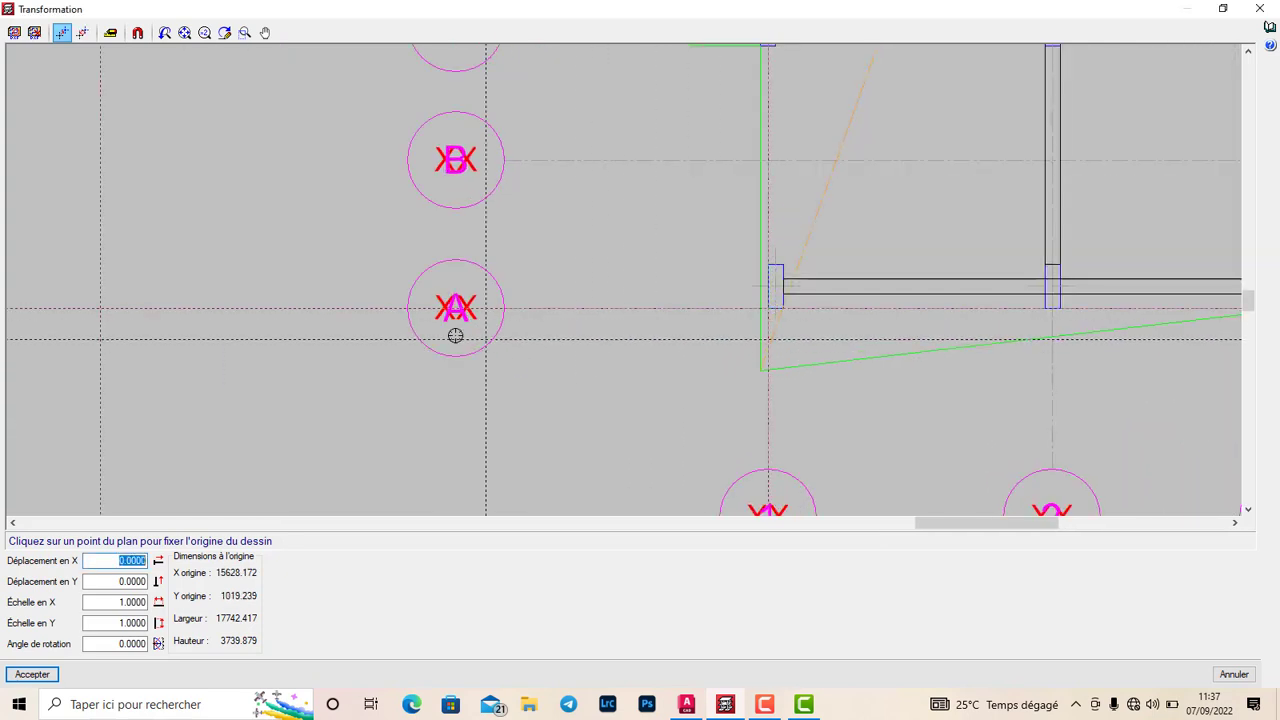
Set the third plan's scale with a known distance of 0.3 m across the column at axes A and 2, and accept the transformation.
click(110, 32)
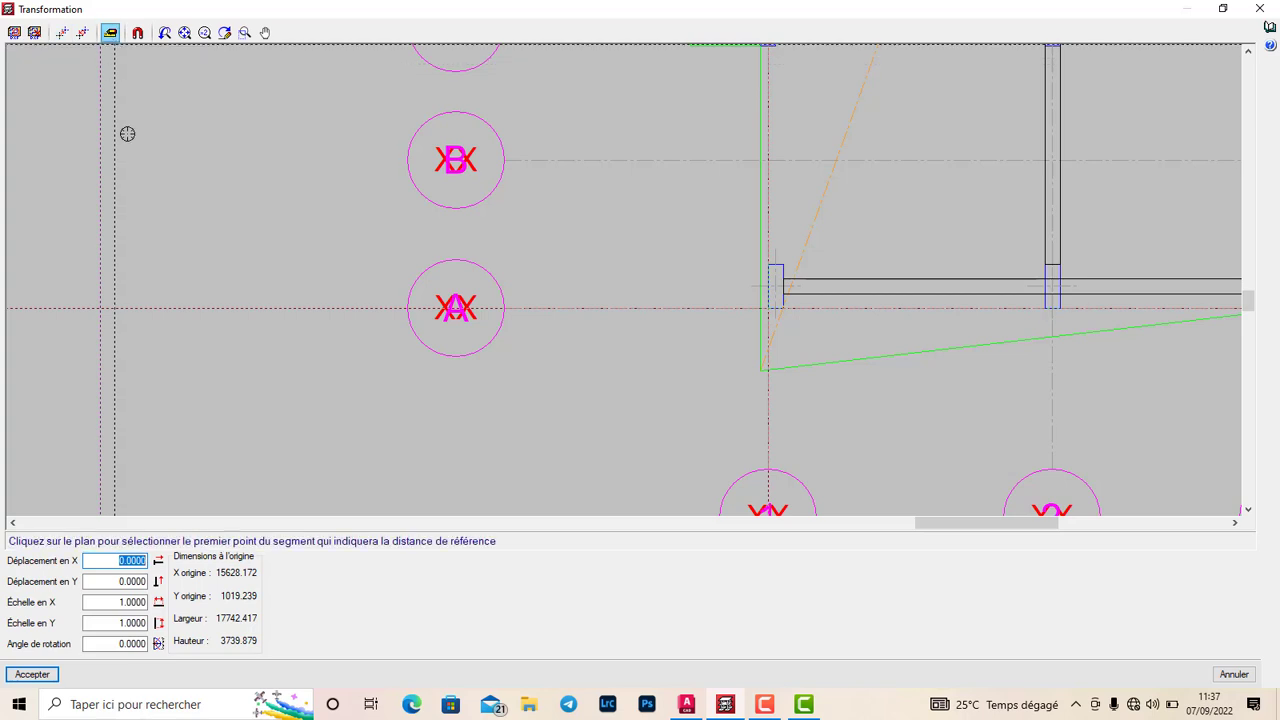
scroll(214, 323, down, 3)
scroll(565, 298, up, 3)
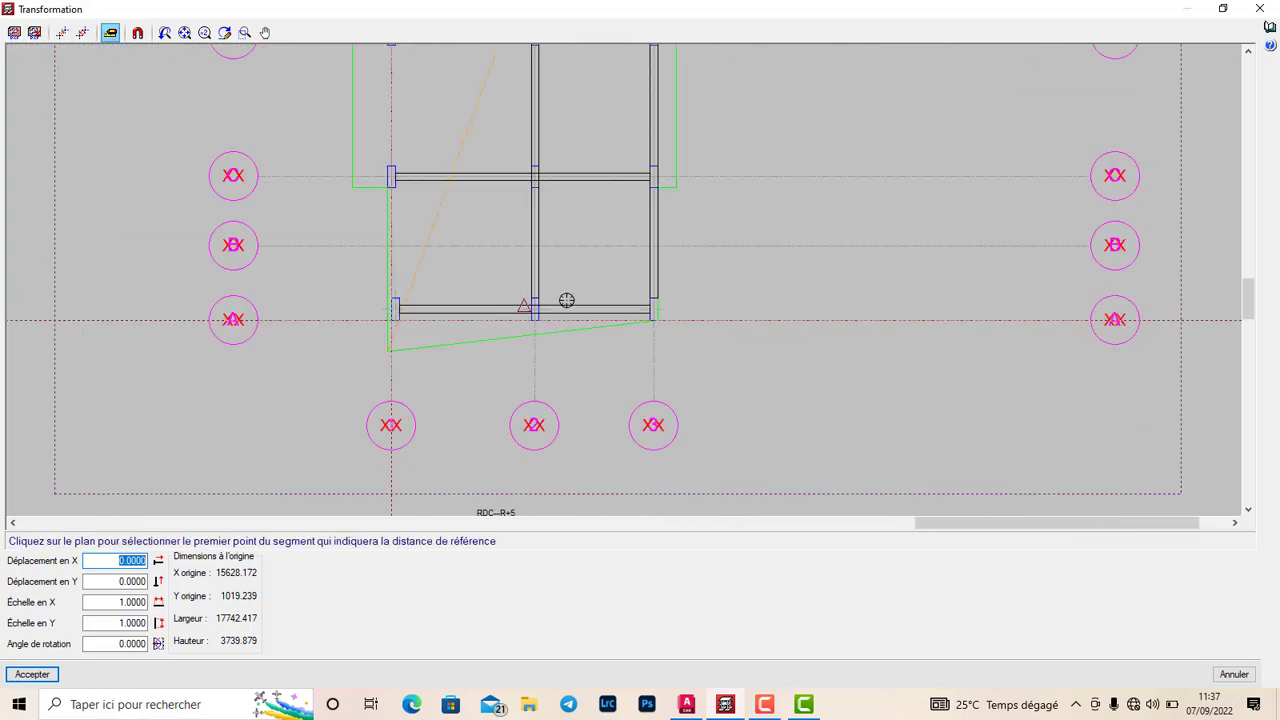
scroll(562, 300, up, 4)
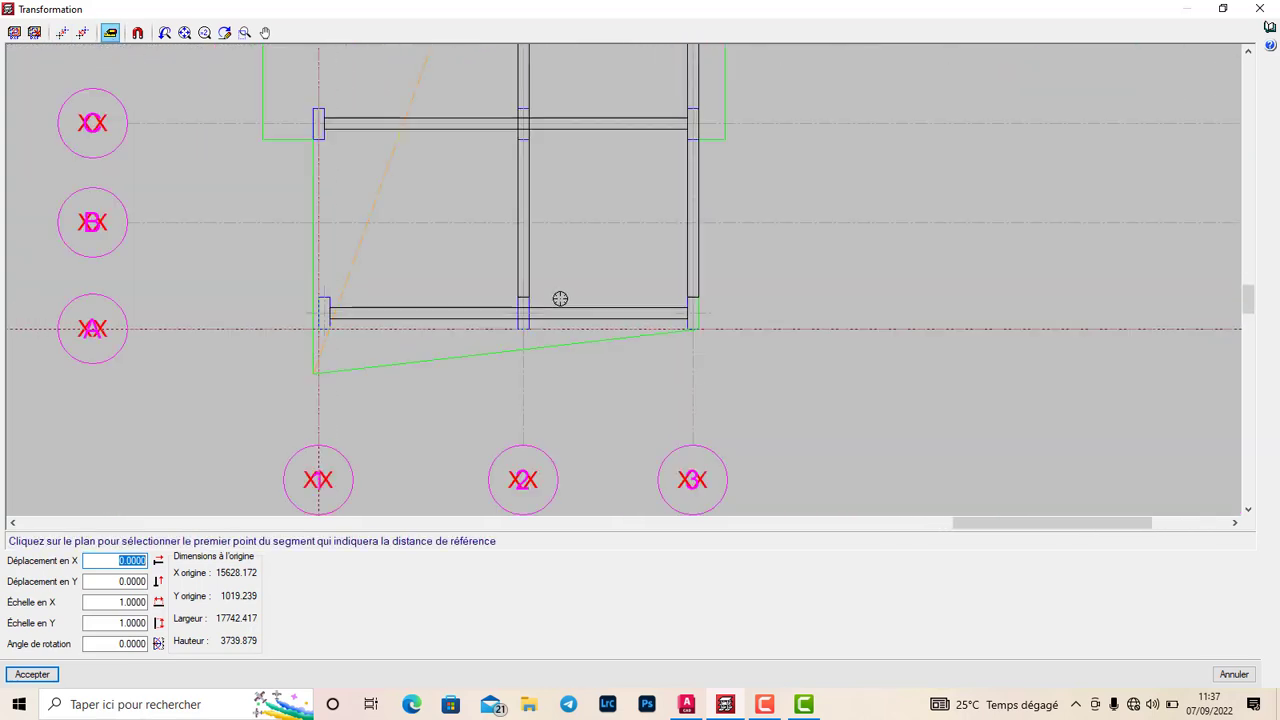
scroll(559, 298, up, 3)
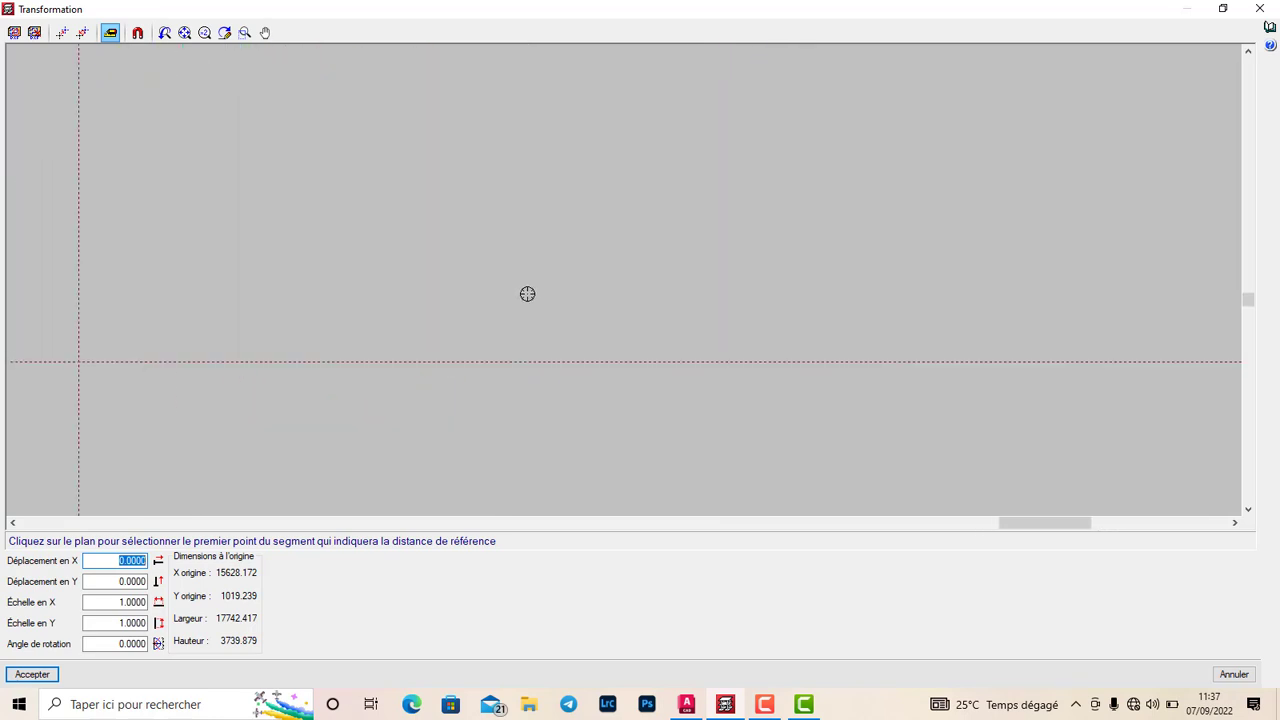
scroll(526, 294, down, 3)
scroll(485, 297, up, 2)
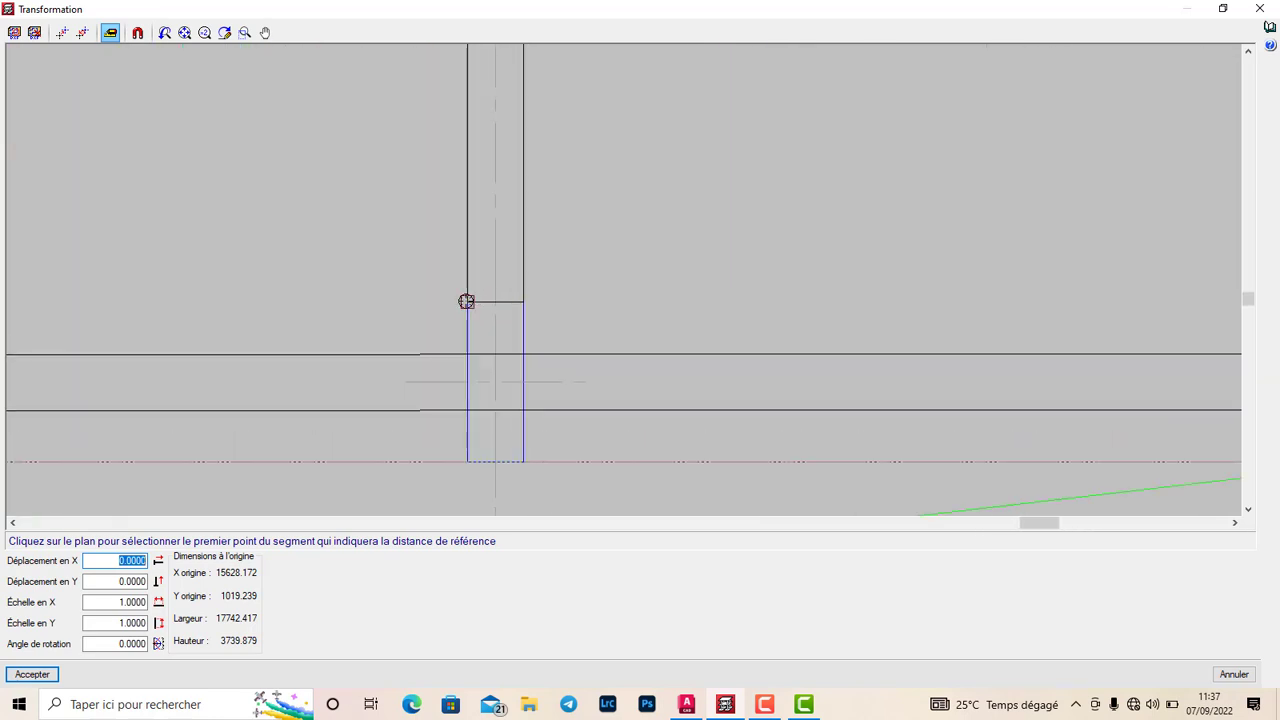
click(467, 301)
click(522, 301)
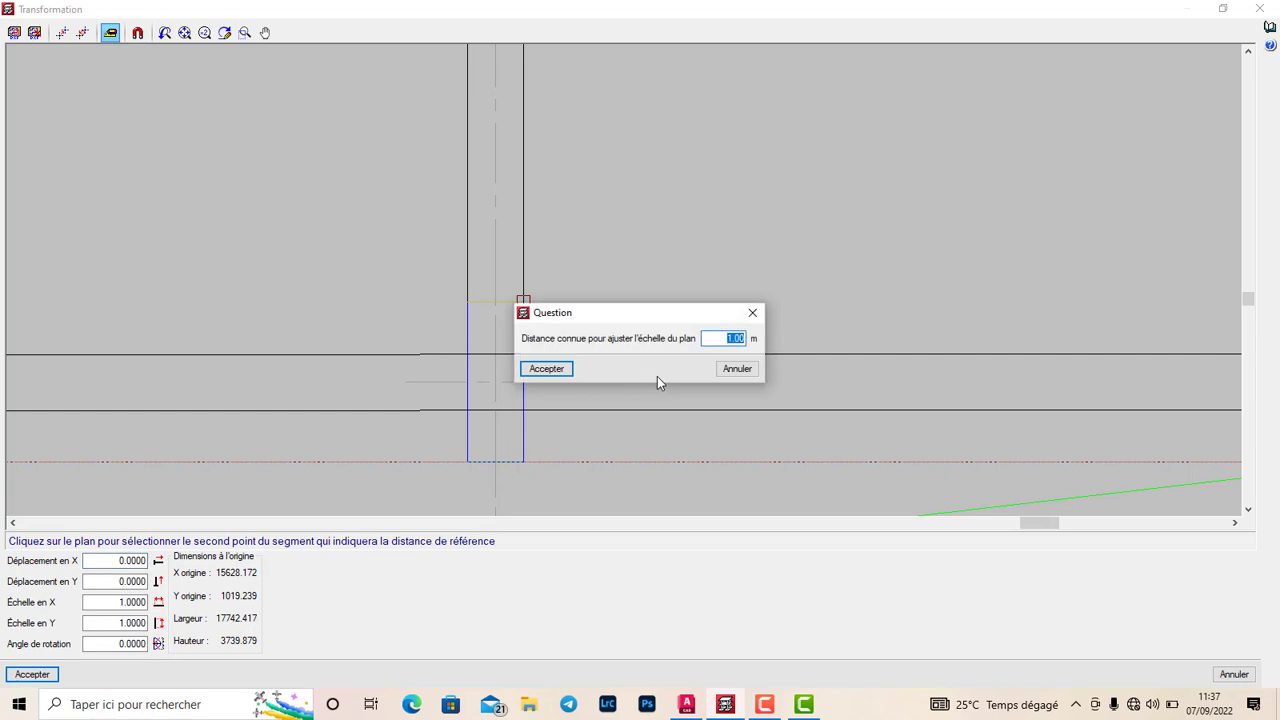
text(0.3)
click(549, 369)
click(33, 674)
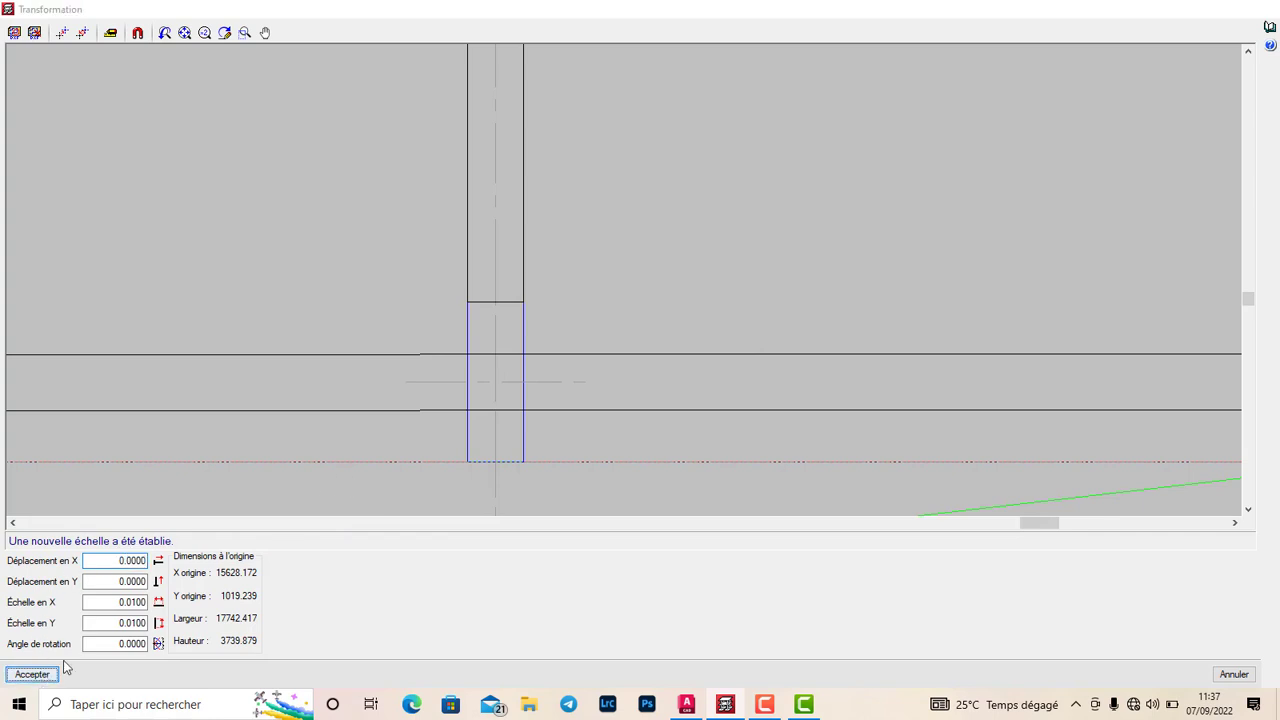
Rename the last FORMATION CYPE background view as R+5 and accept the background view list.
click(272, 154)
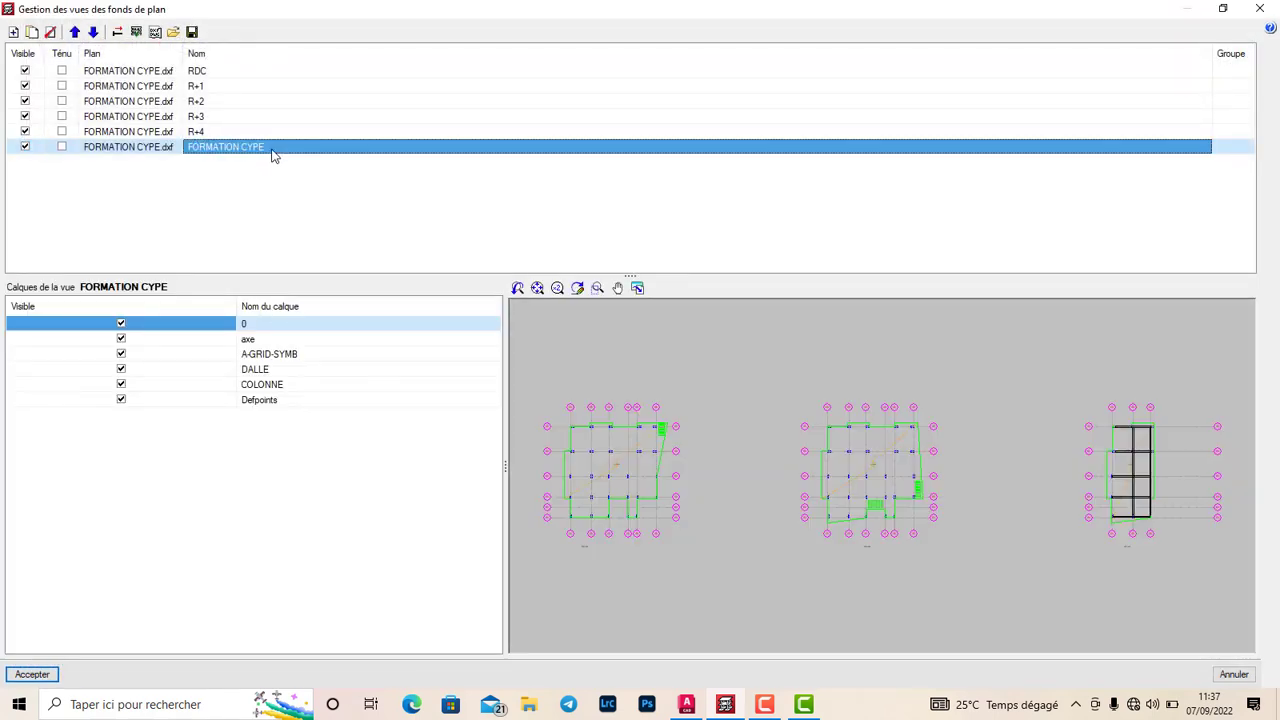
click(272, 155)
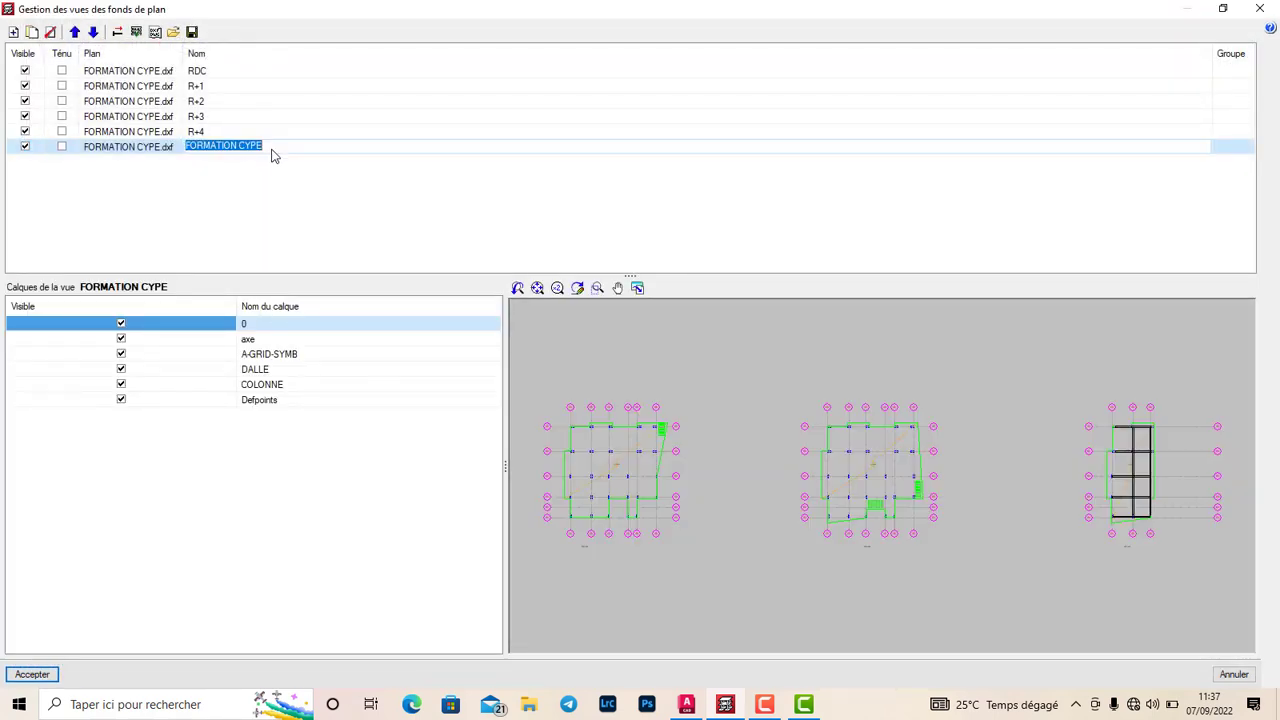
text(R+5)
click(36, 672)
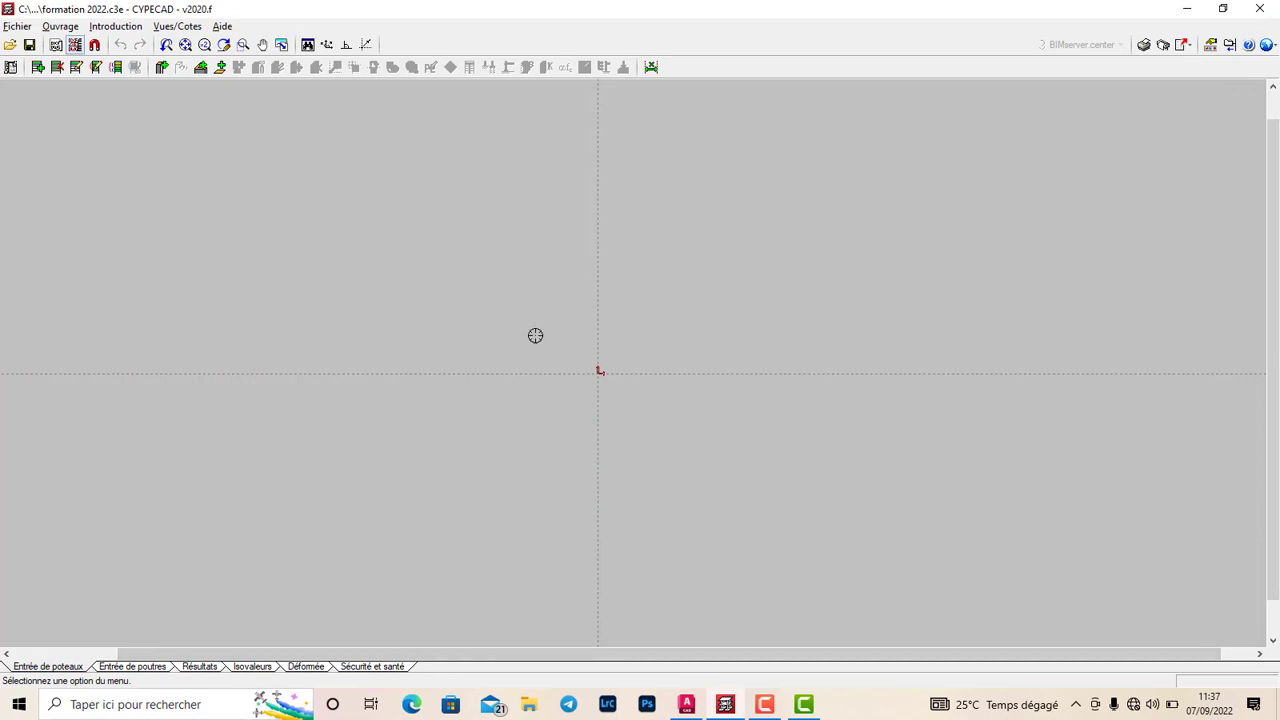
scroll(421, 365, down, 7)
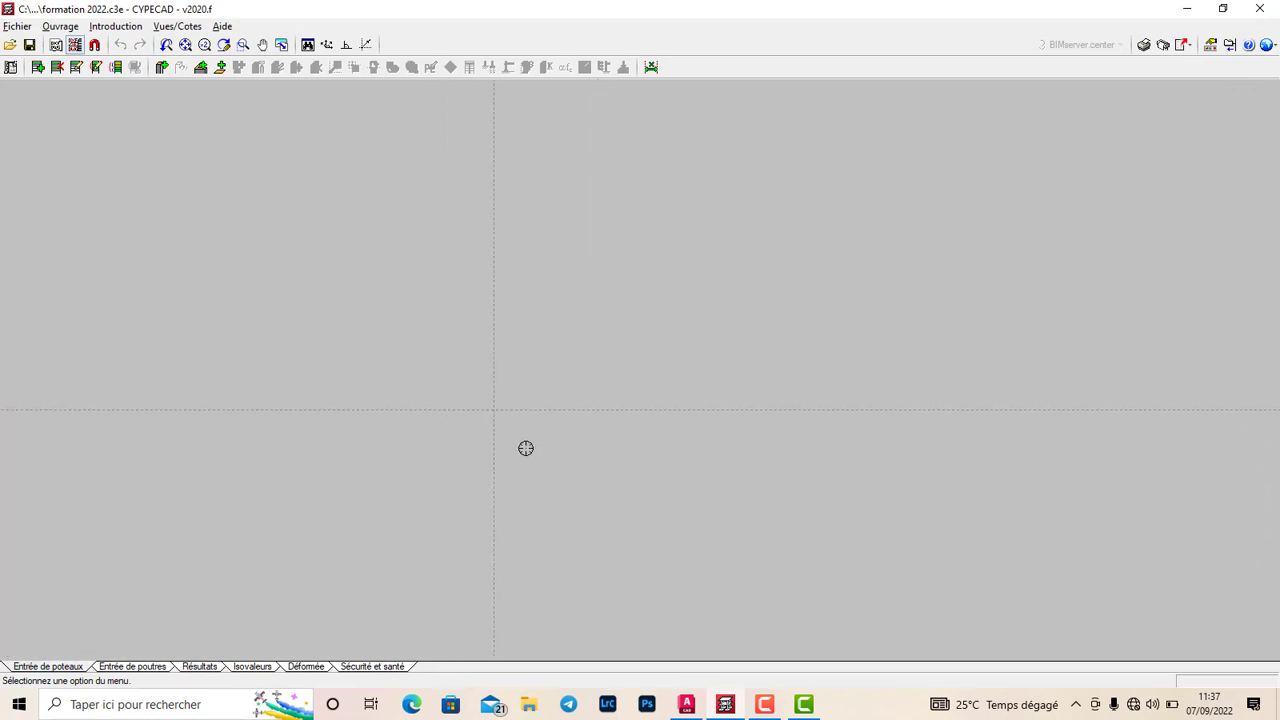
click(1222, 9)
click(1096, 72)
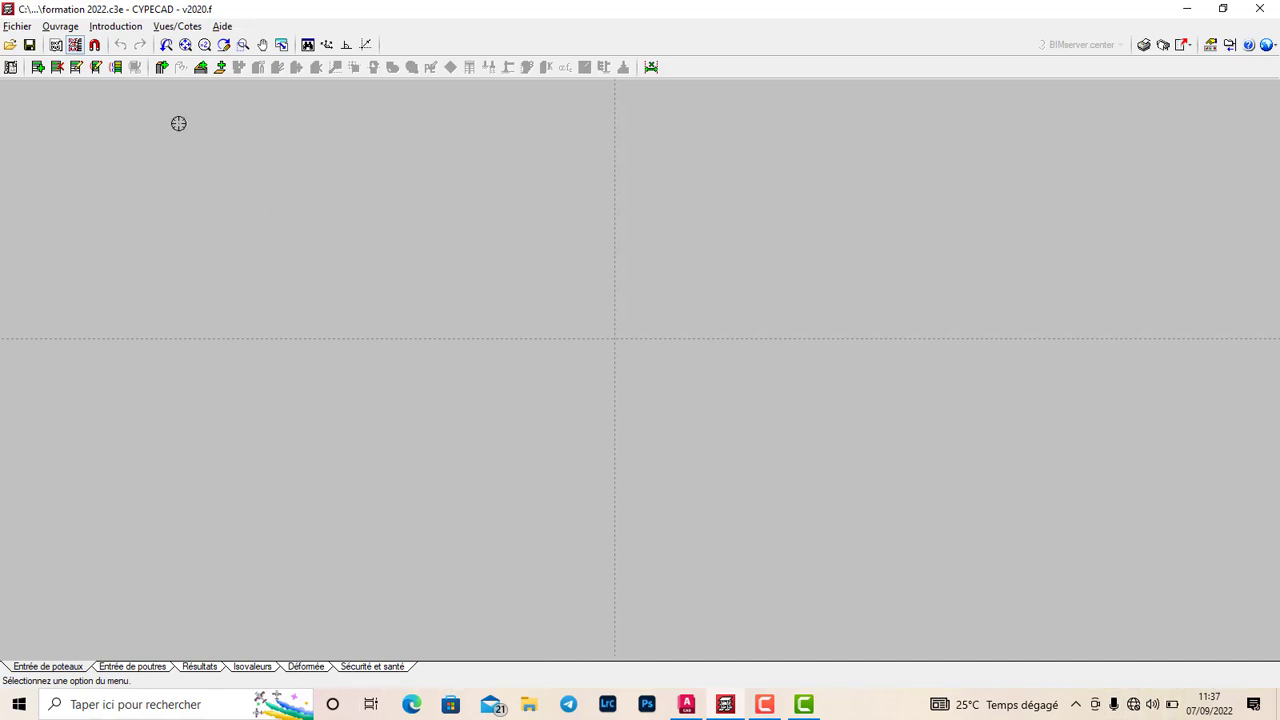
click(56, 45)
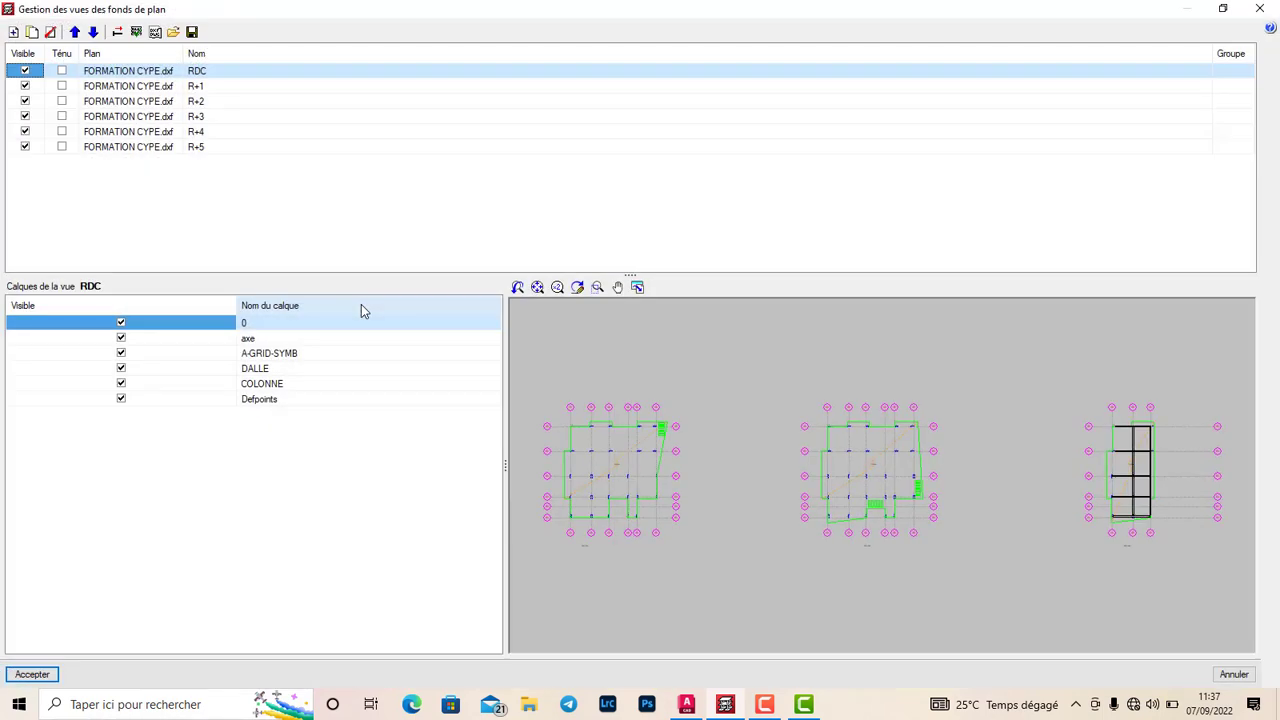
click(1261, 9)
Display the RDC background view in the workspace and frame its first floor plan.
click(75, 45)
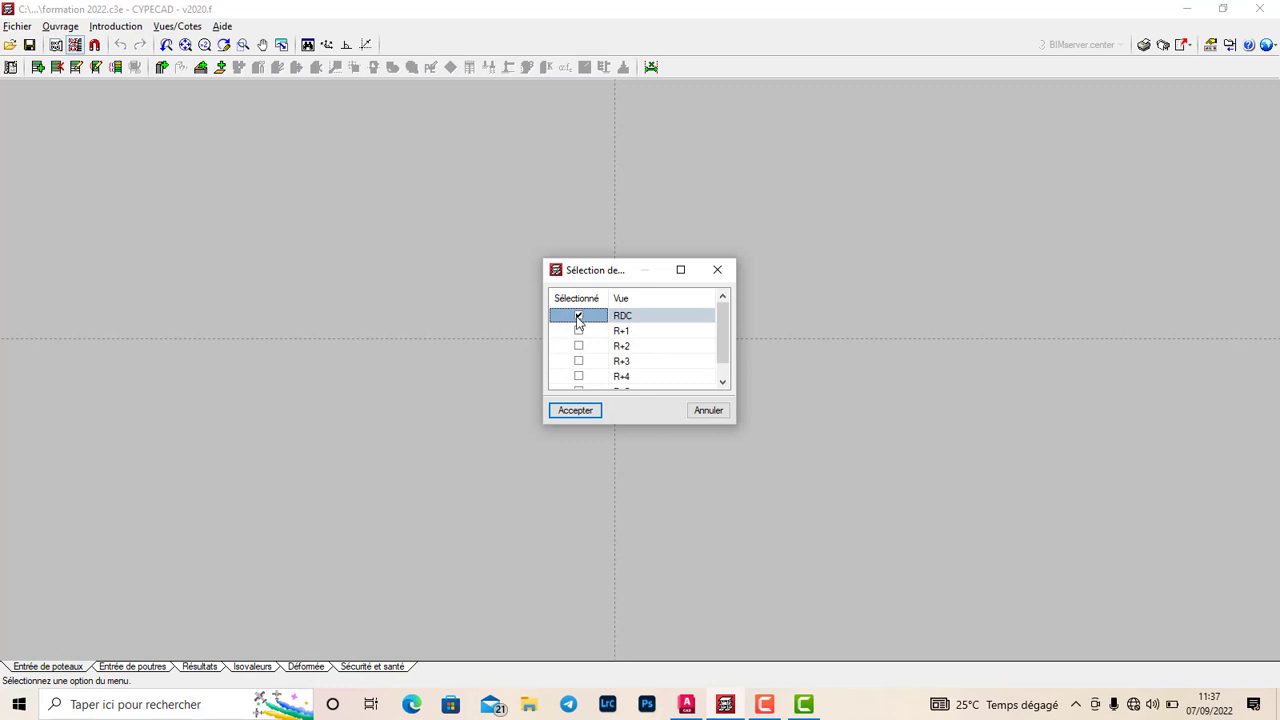
click(575, 412)
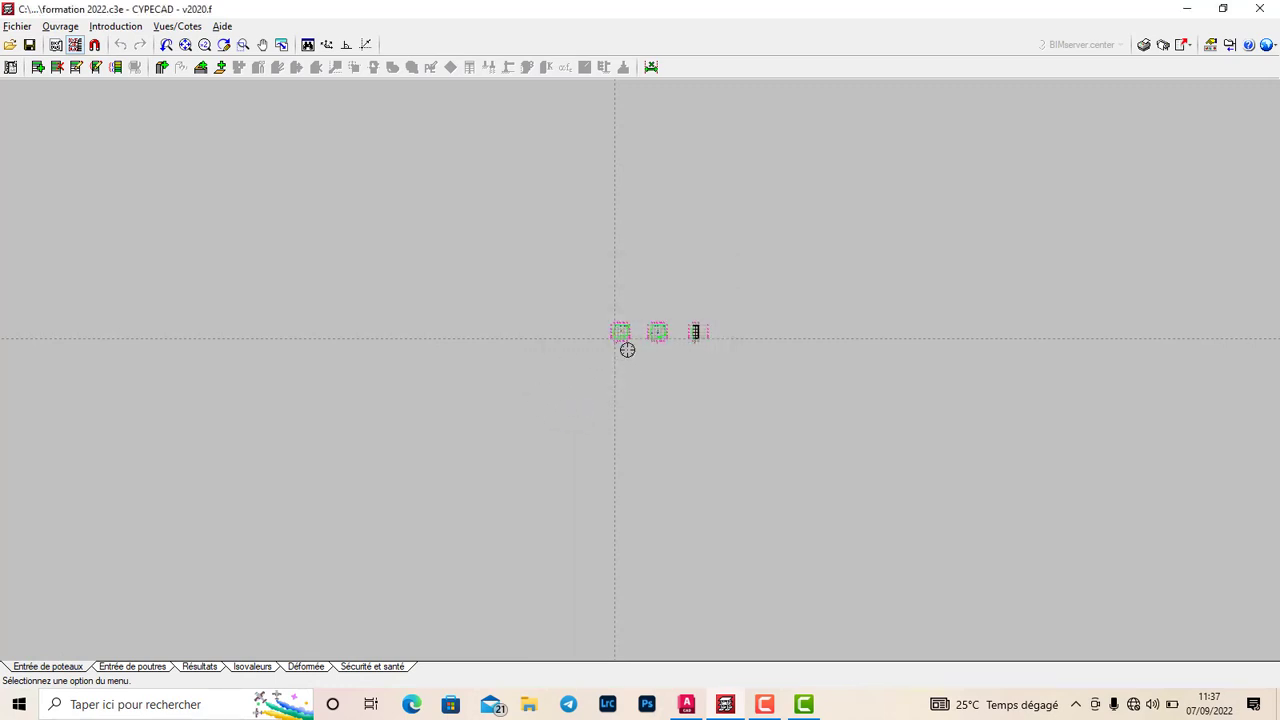
scroll(620, 340, up, 5)
scroll(600, 276, up, 5)
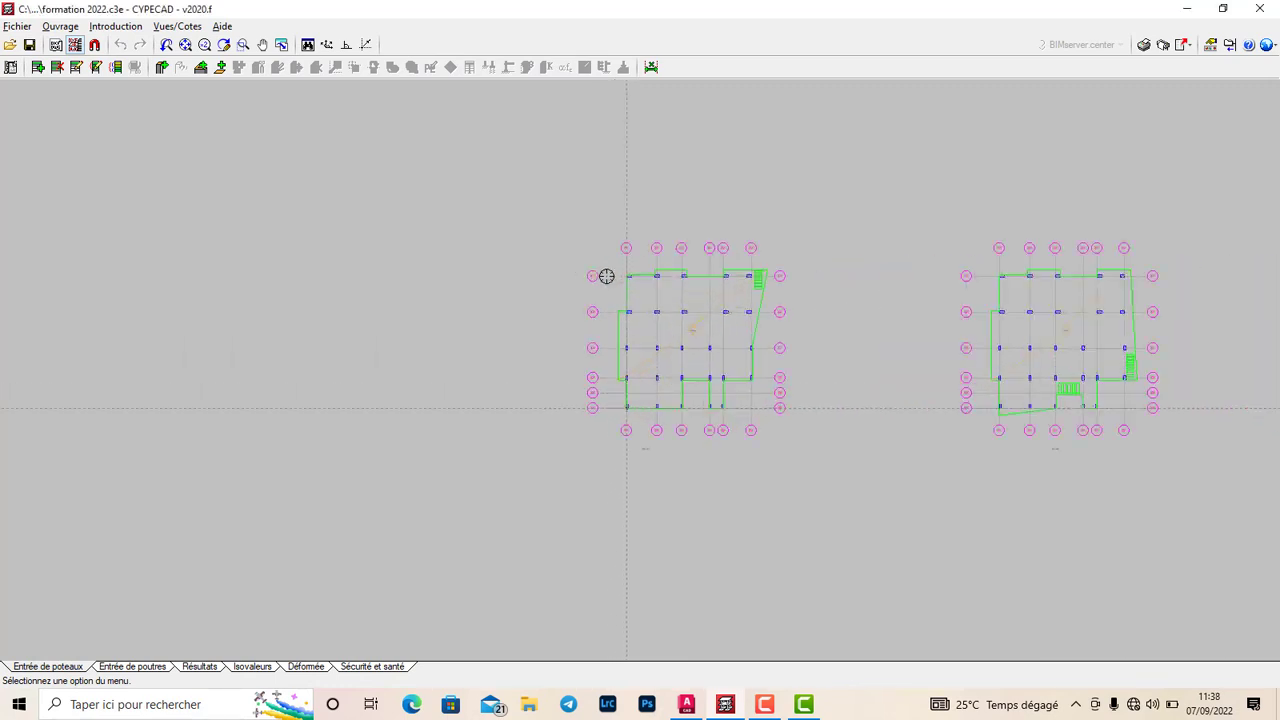
scroll(883, 358, up, 1)
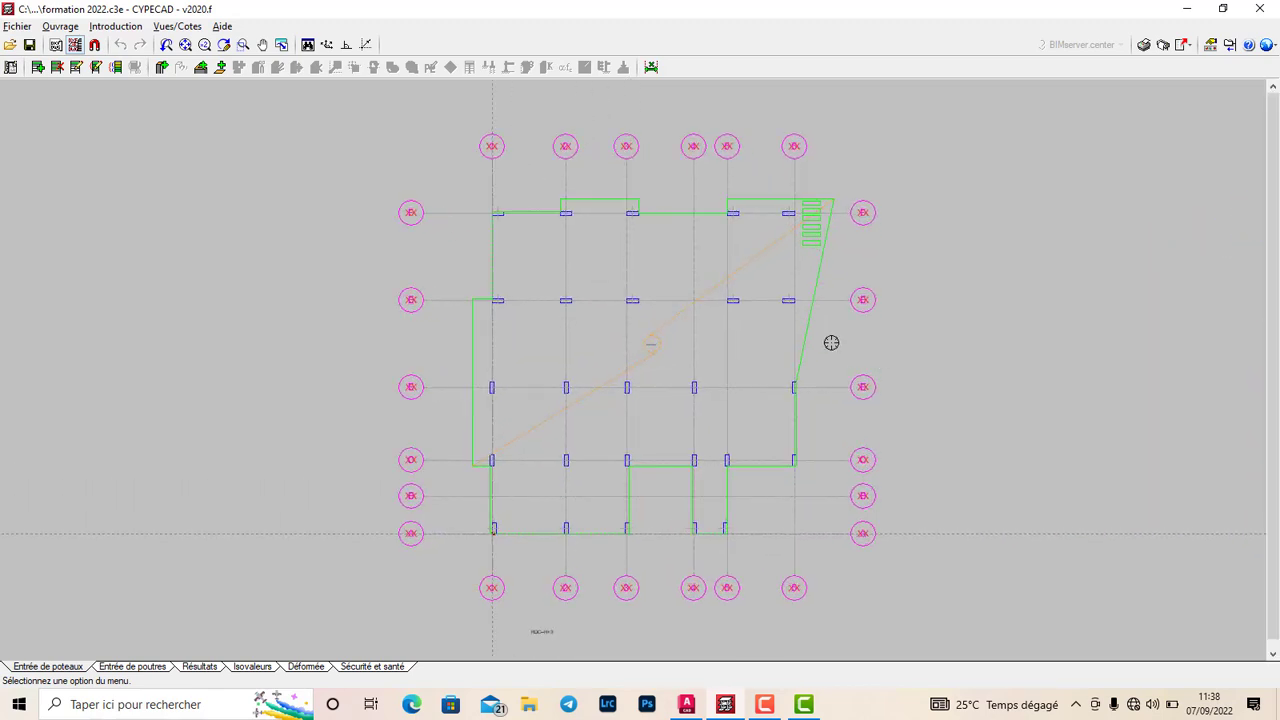
Display only the R+5 background view in place of RDC.
click(74, 46)
scroll(610, 383, down, 1)
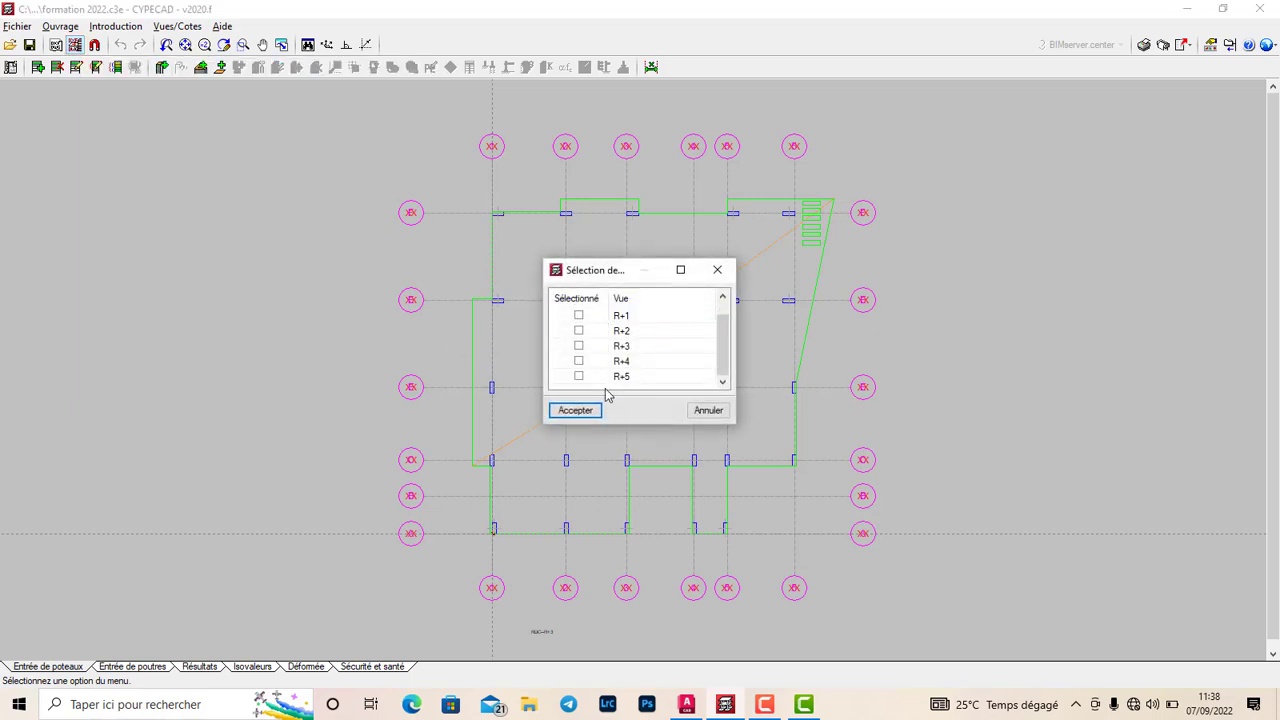
click(580, 376)
click(575, 410)
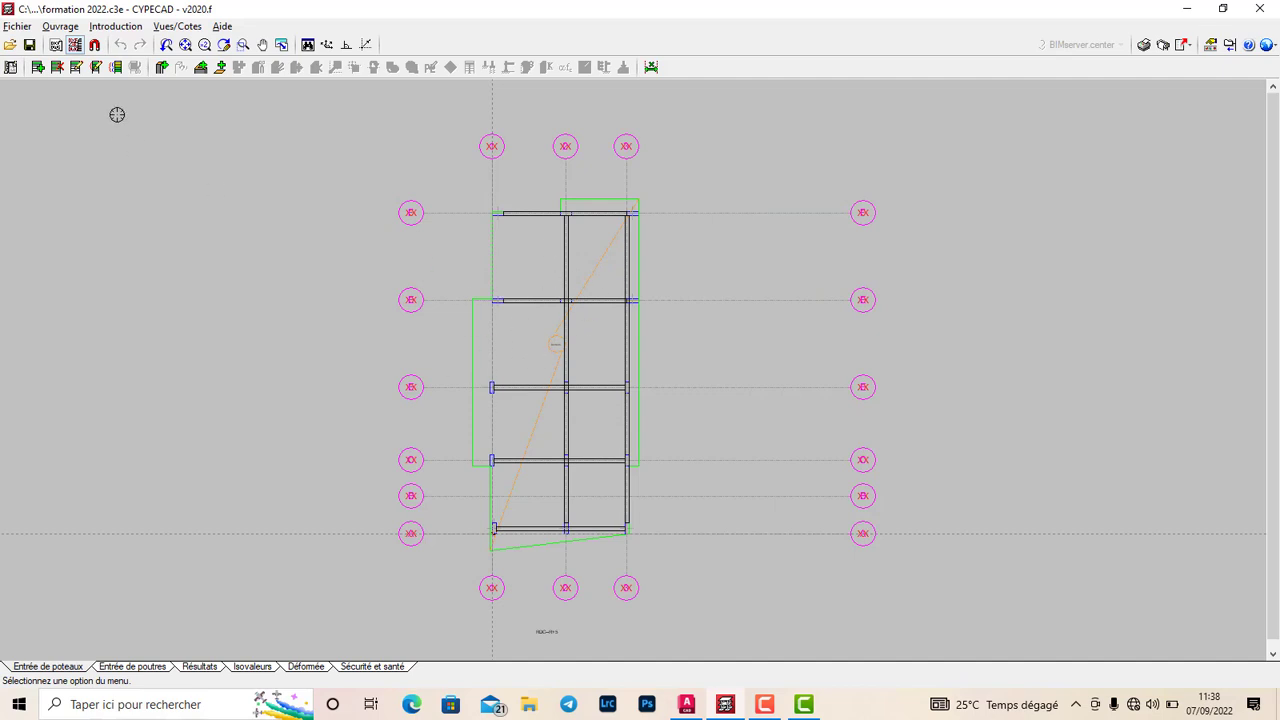
Display only the R+4 background view in place of R+5.
click(75, 45)
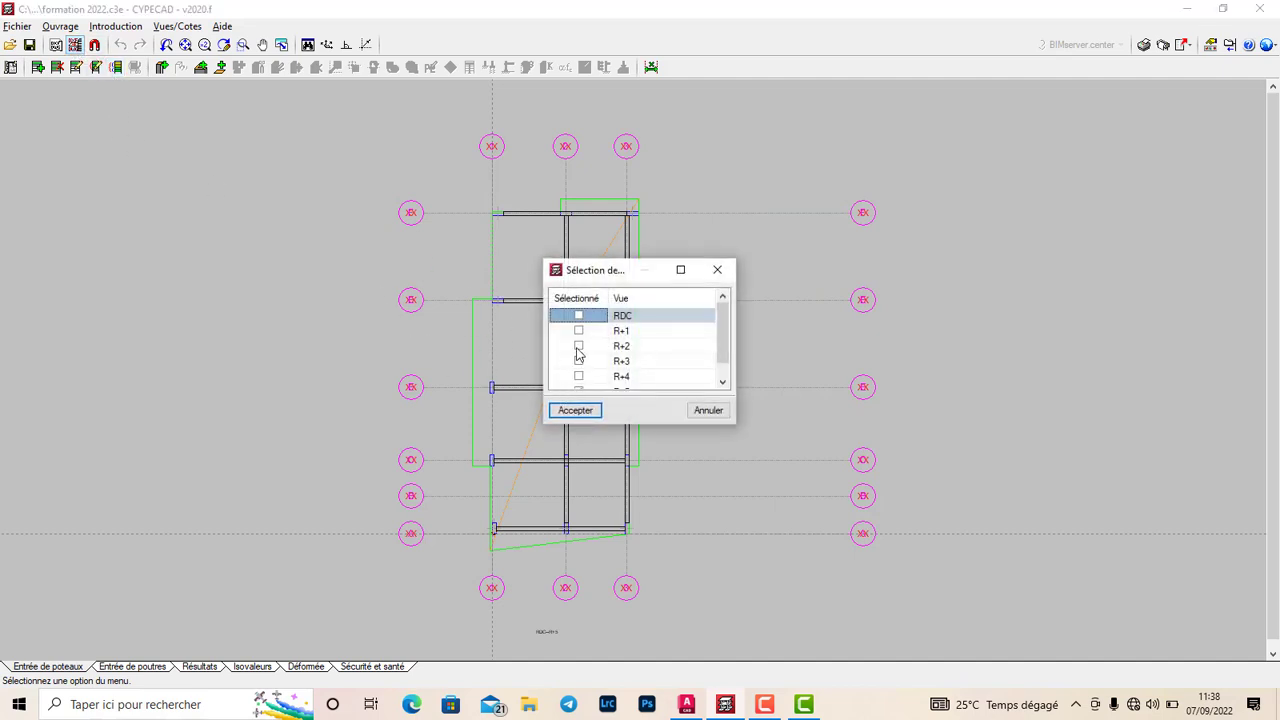
click(579, 376)
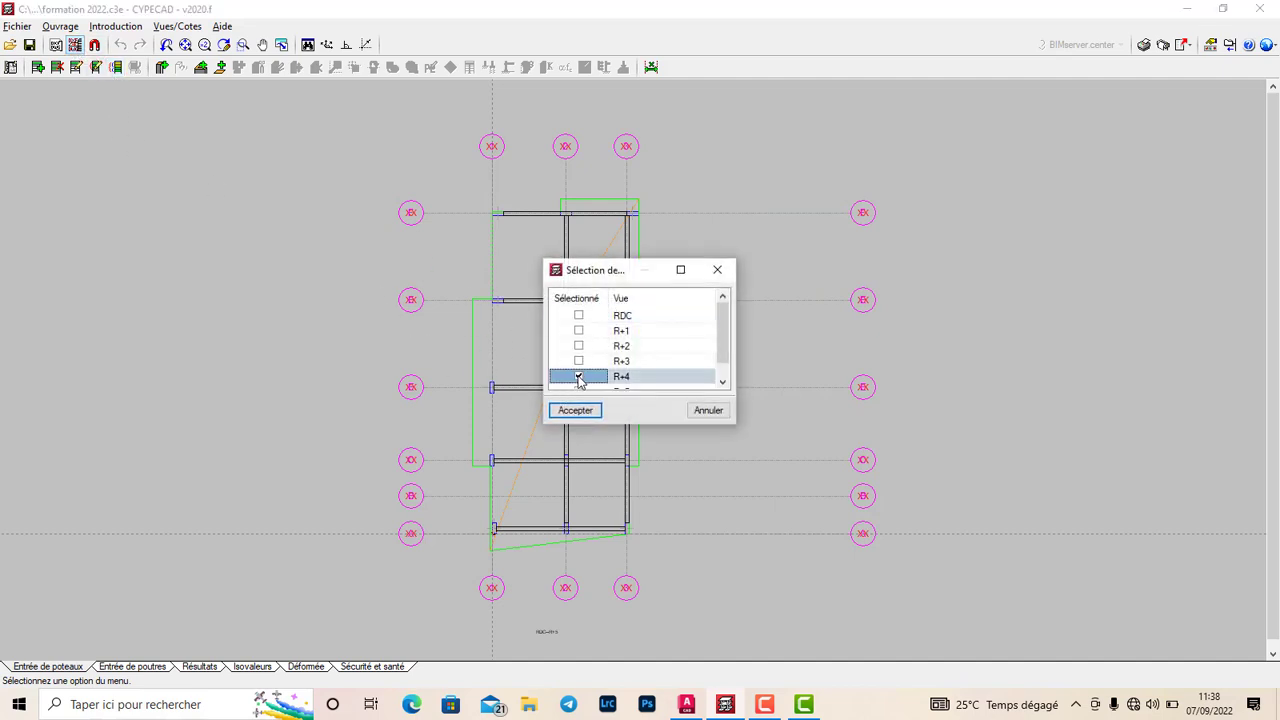
scroll(588, 368, down, 1)
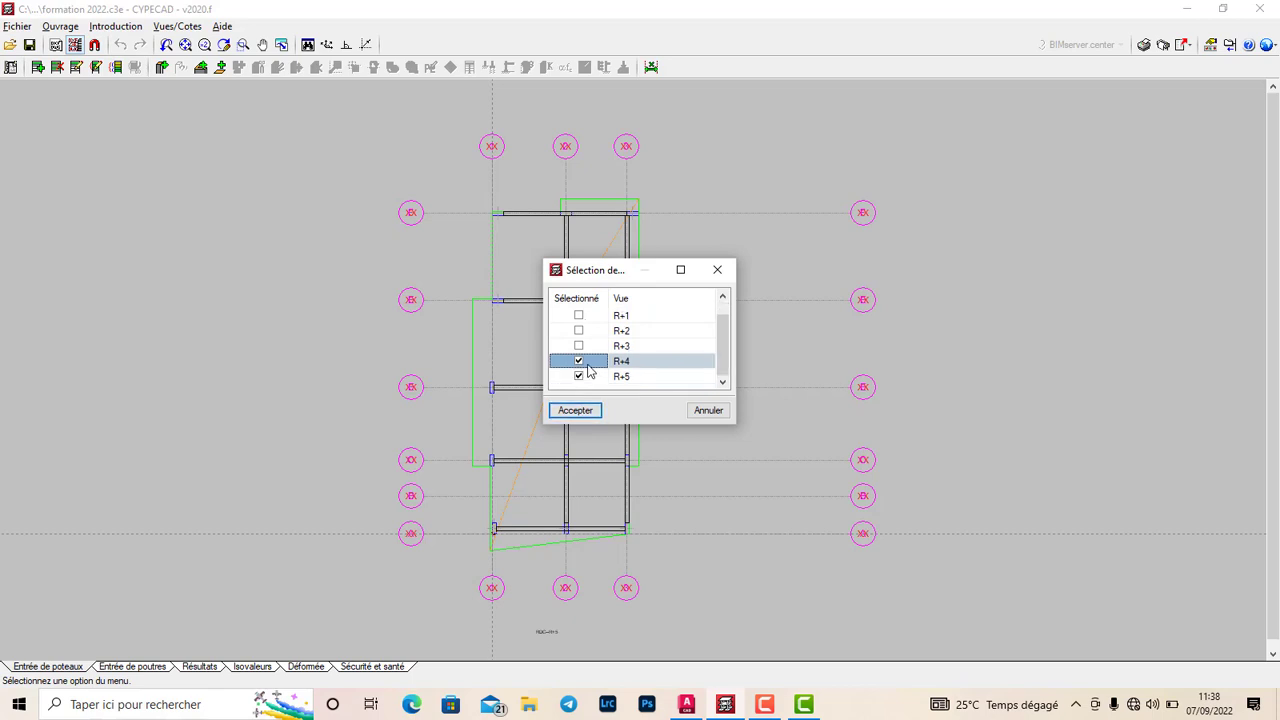
click(578, 376)
click(575, 410)
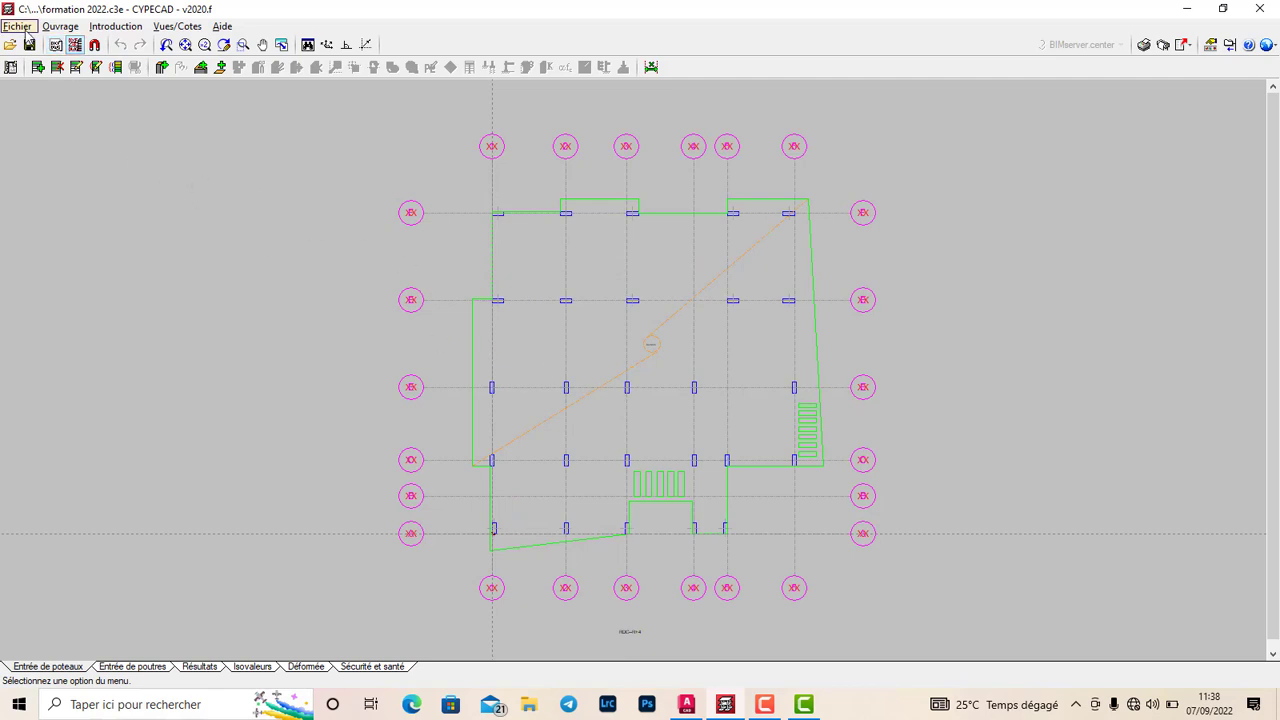
Switch the displayed background view from R+4 back to RDC.
click(75, 47)
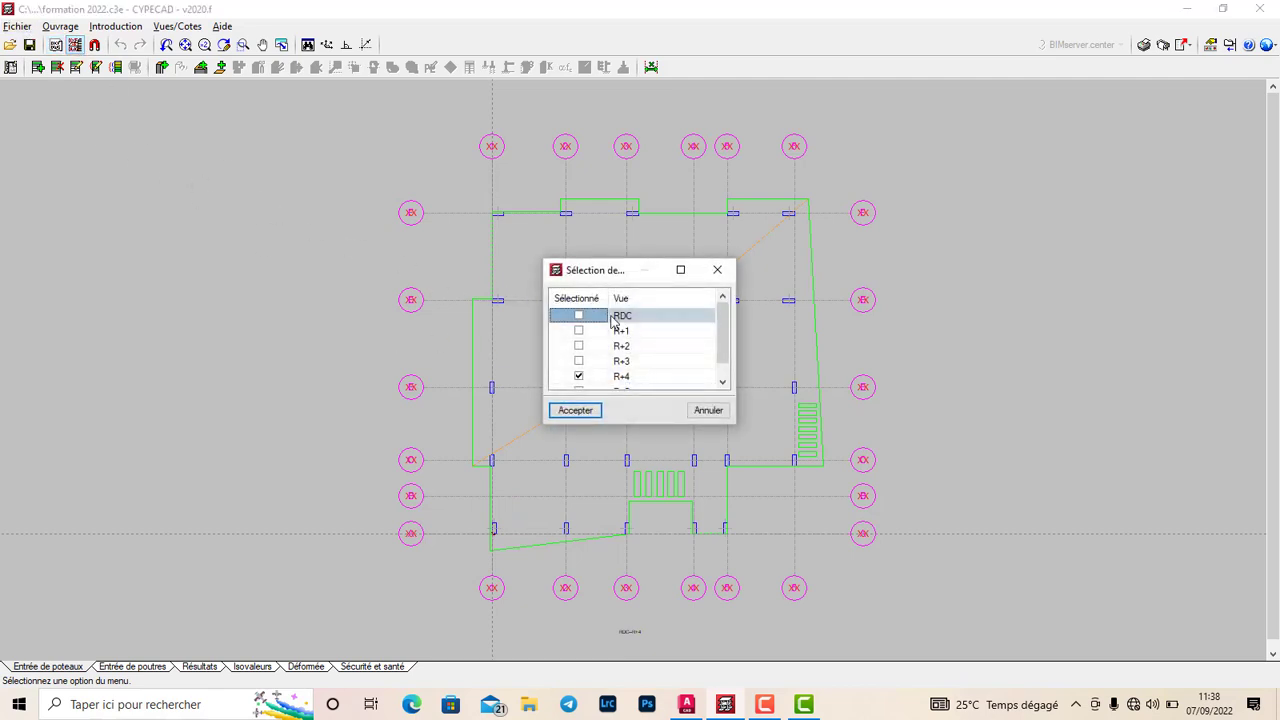
click(579, 377)
click(586, 320)
click(575, 410)
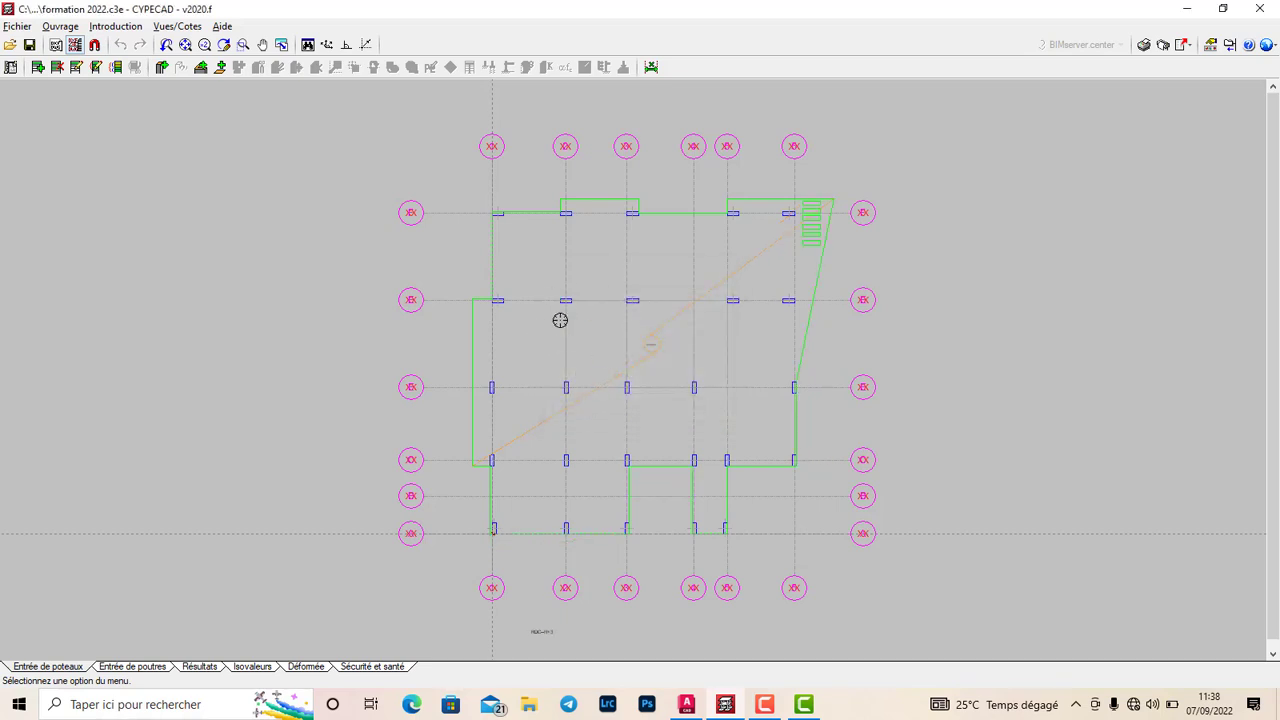